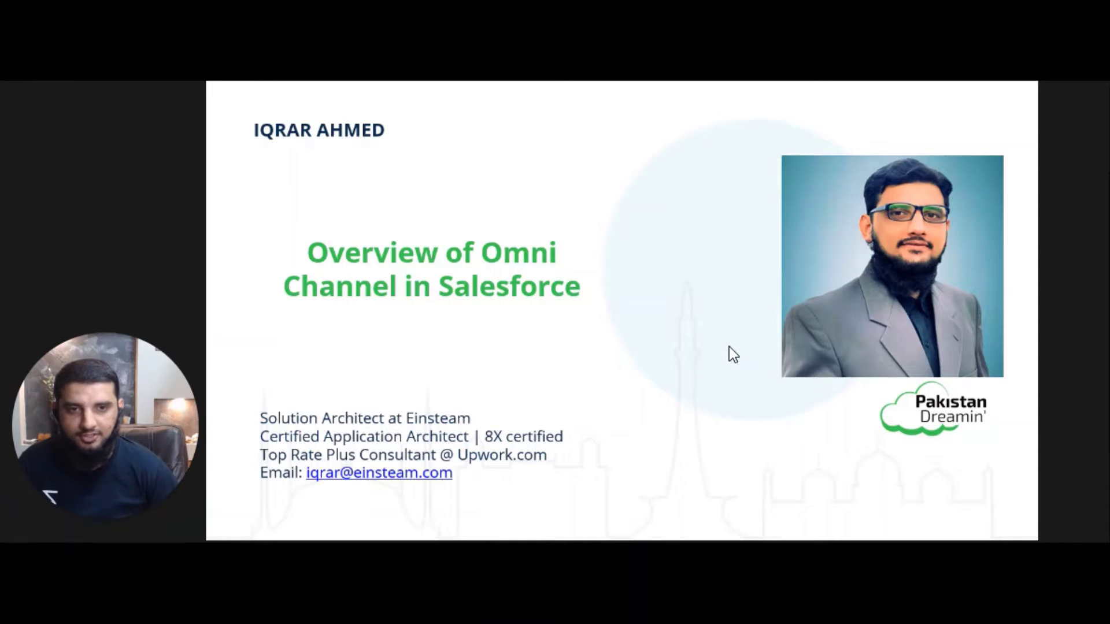
# Step: Advance to the Table of Contents slide listing six discussion points ending at Hands-on
pyautogui.click(732, 354)
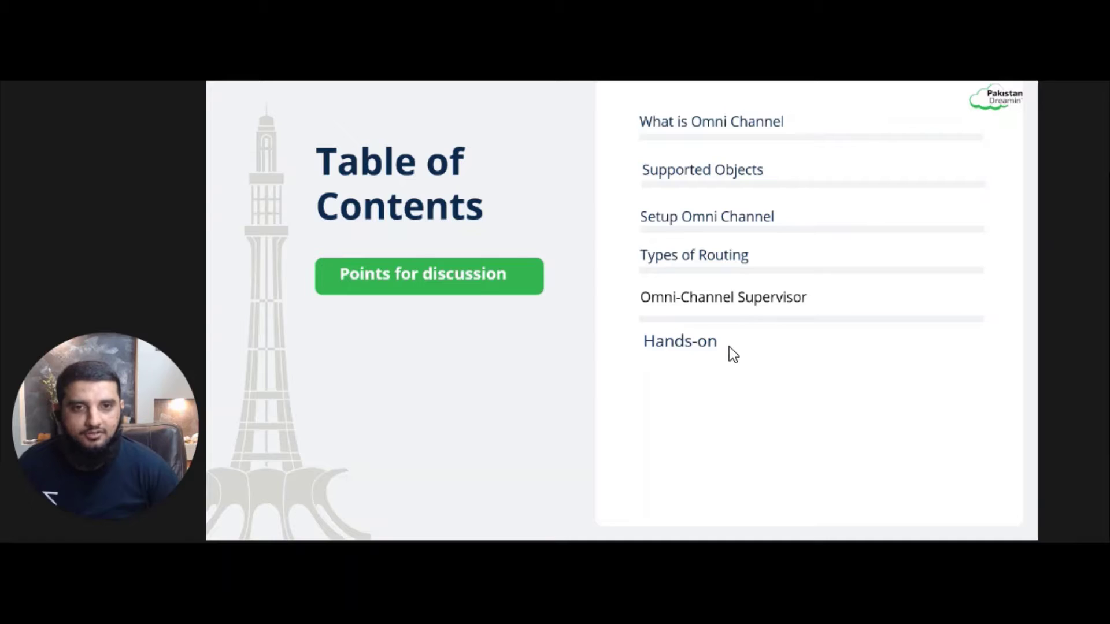
# Step: Advance to the 'What is Omni Channel in Salesforce?' slide on routing work to agents
pyautogui.click(733, 354)
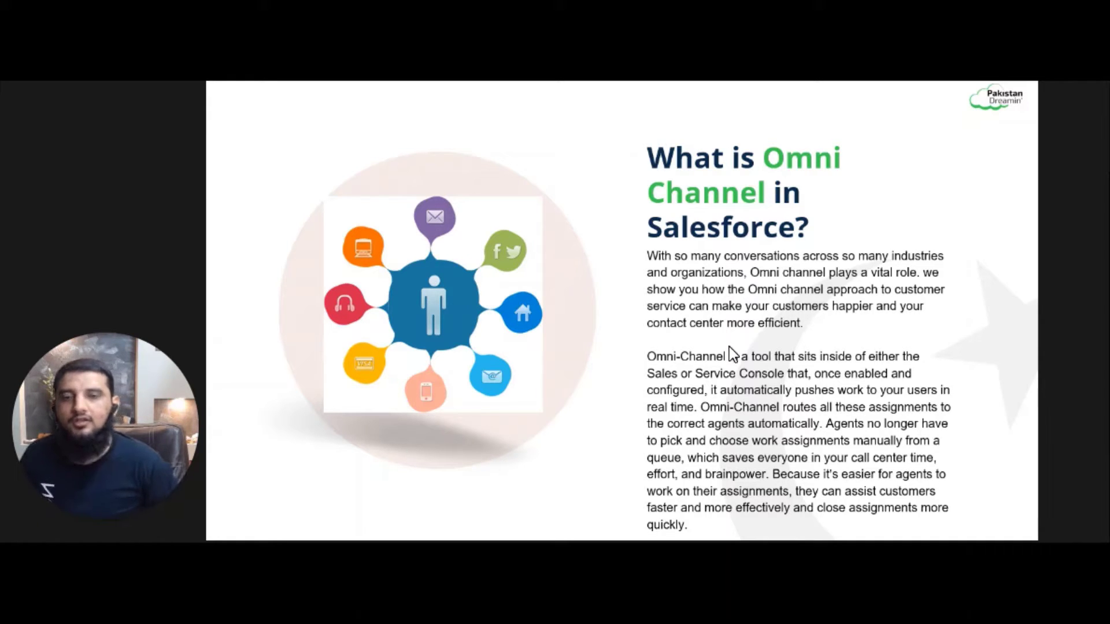
# Step: Advance to the 'Without Omni-Channel' slide ranking contact-center priorities
pyautogui.click(730, 353)
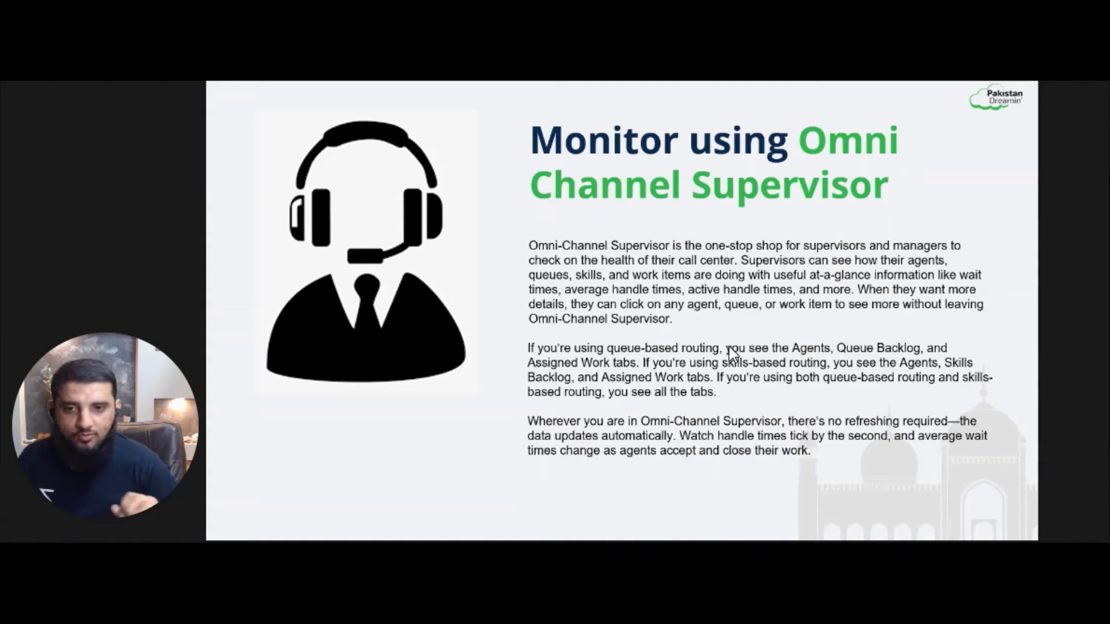
# Step: Move past the Queues 1–3 routing diagram slide to the Hands-on title slide
pyautogui.press('Right')
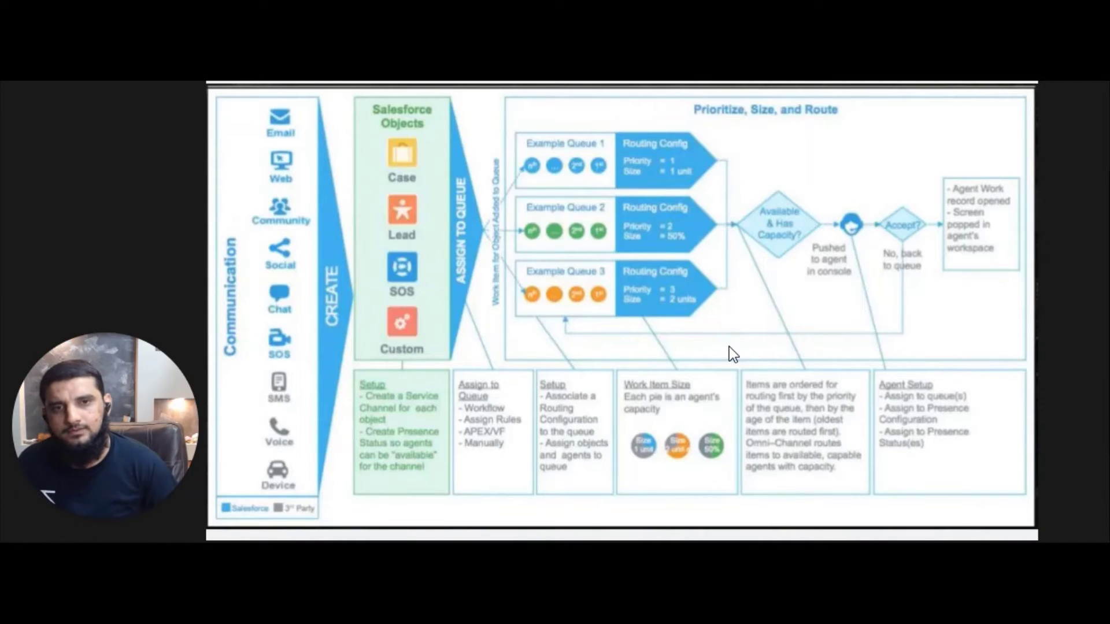
pyautogui.press('Right')
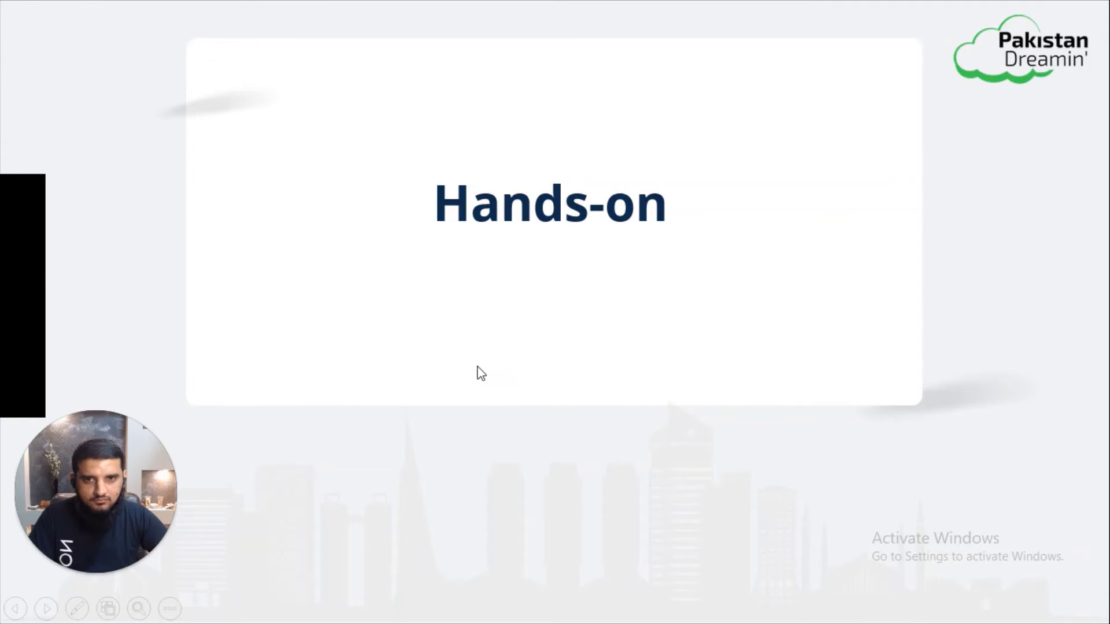
# Step: End the slideshow and close the PowerPoint Presenter View tab in Chrome
pyautogui.press('Escape')
pyautogui.click(416, 608)
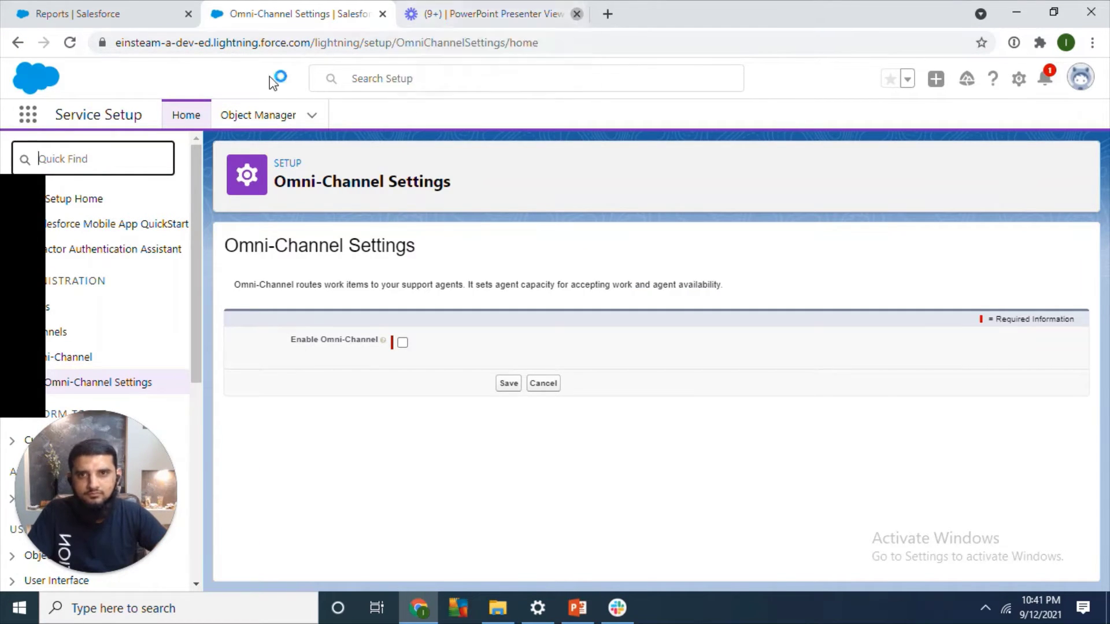
pyautogui.click(577, 14)
# Step: Turn on Enable Omni-Channel in the Omni-Channel Settings, leaving other routing options off
pyautogui.click(99, 149)
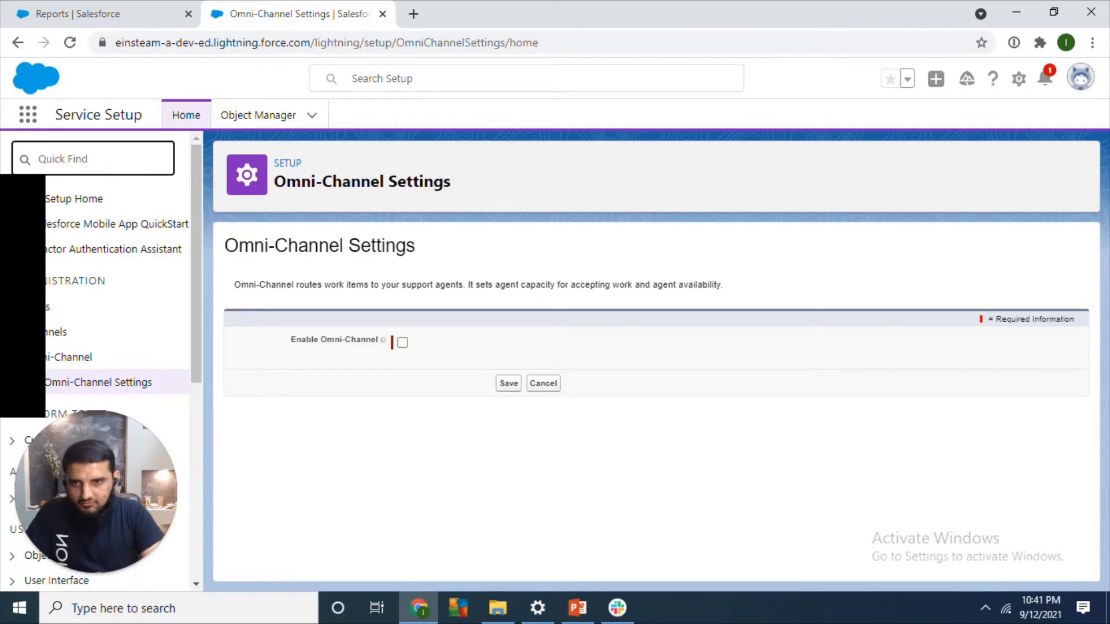
pyautogui.write('omni')
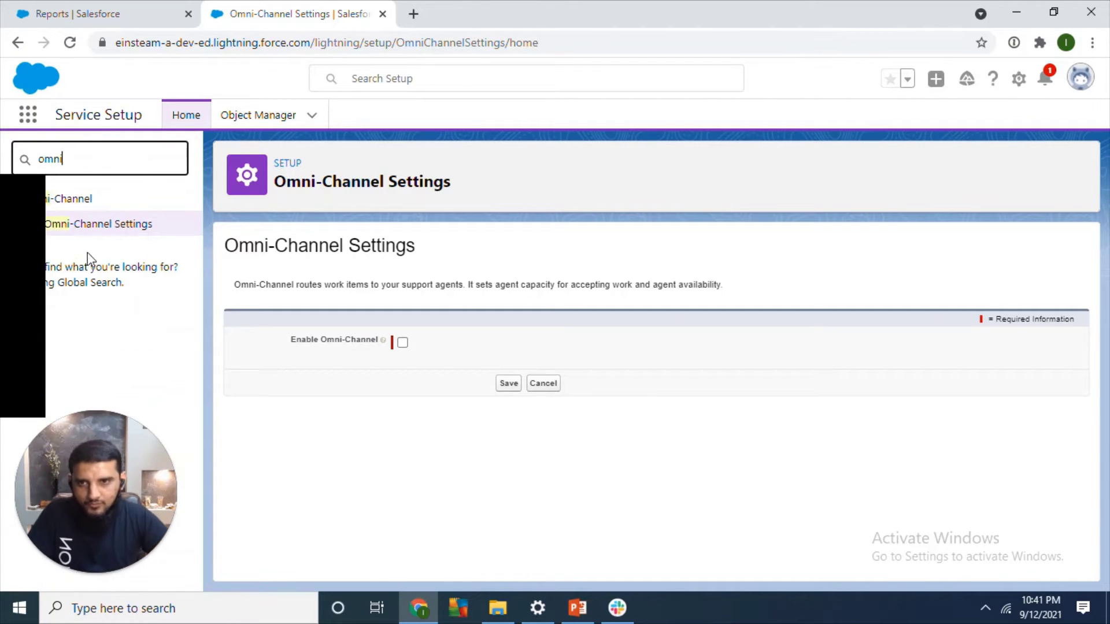
pyautogui.click(99, 226)
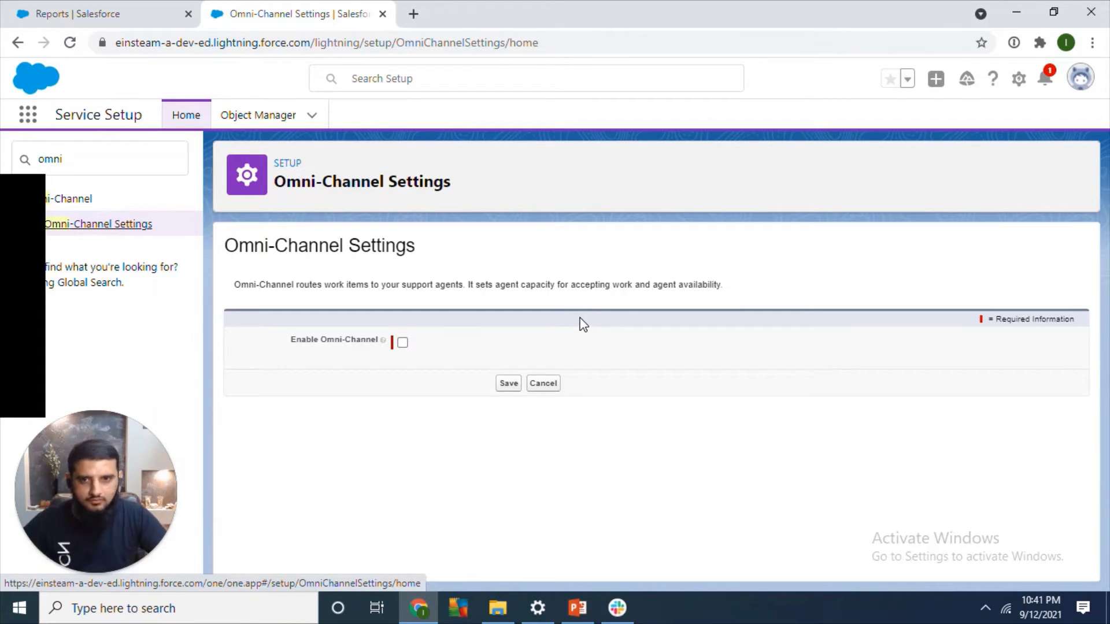
pyautogui.click(403, 343)
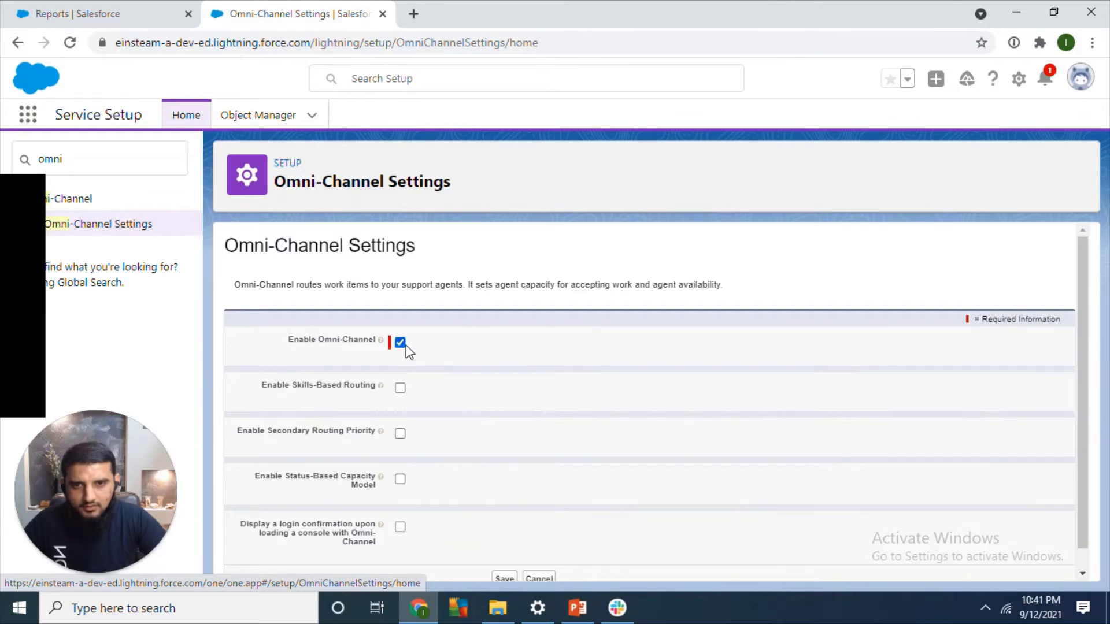
pyautogui.moveTo(1081, 367); pyautogui.dragTo(1084, 471)
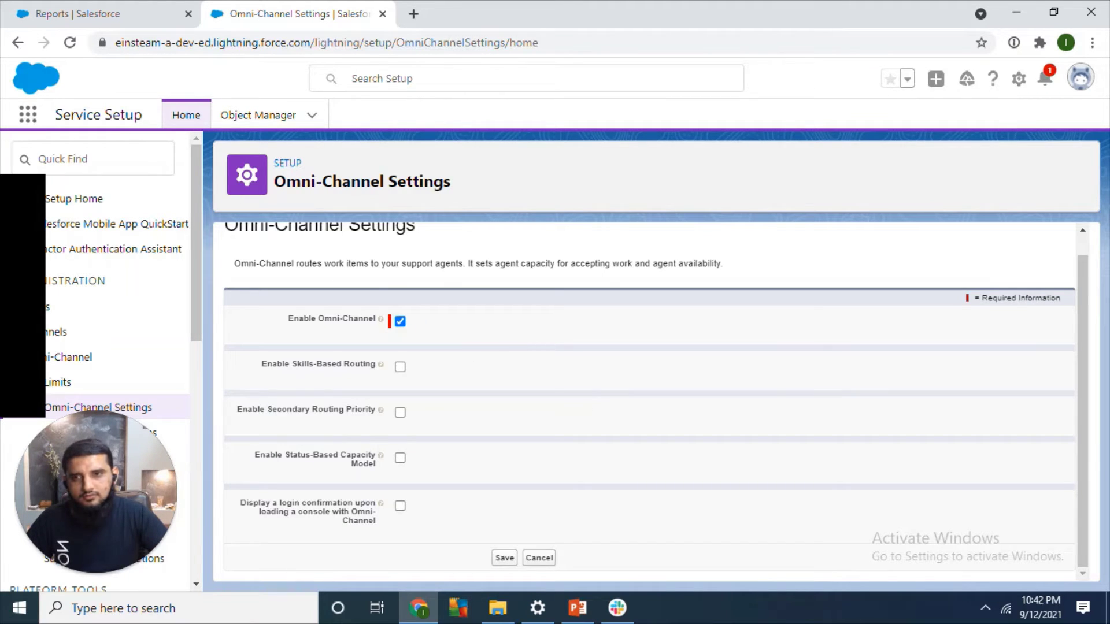
pyautogui.click(93, 158)
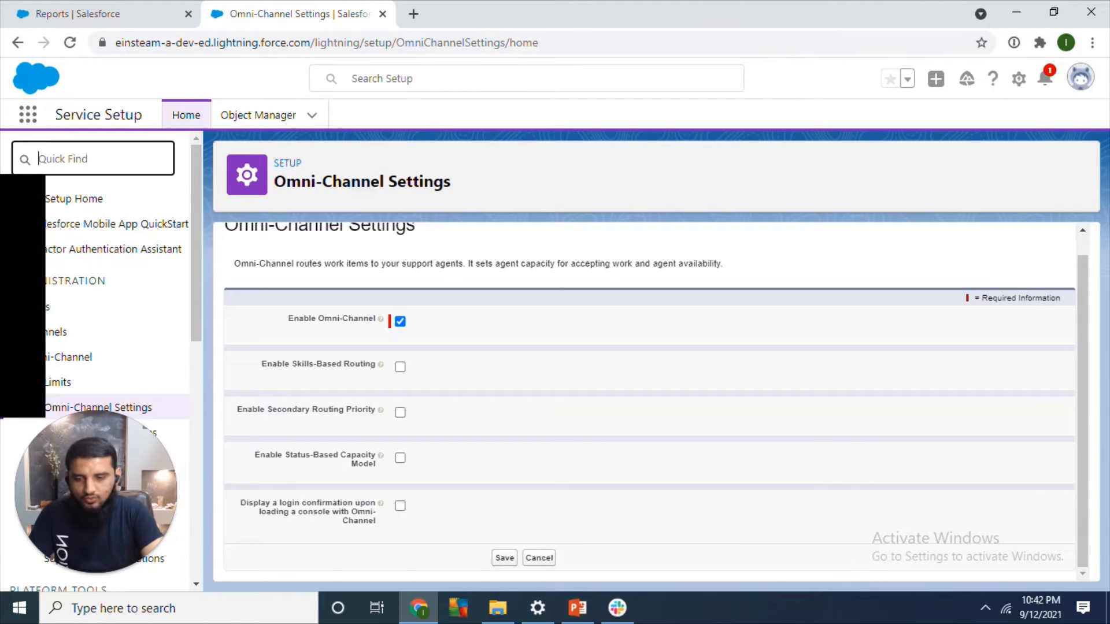
# Step: Create and save a service channel named Cases, developer name Cases, for the Case object
pyautogui.write('servi')
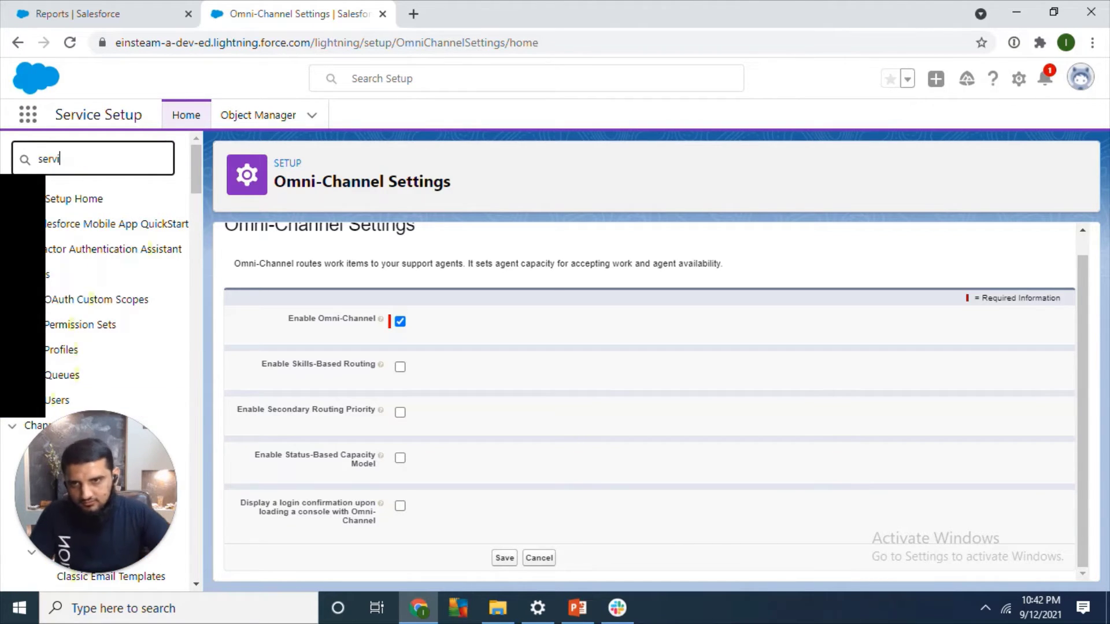
pyautogui.click(116, 372)
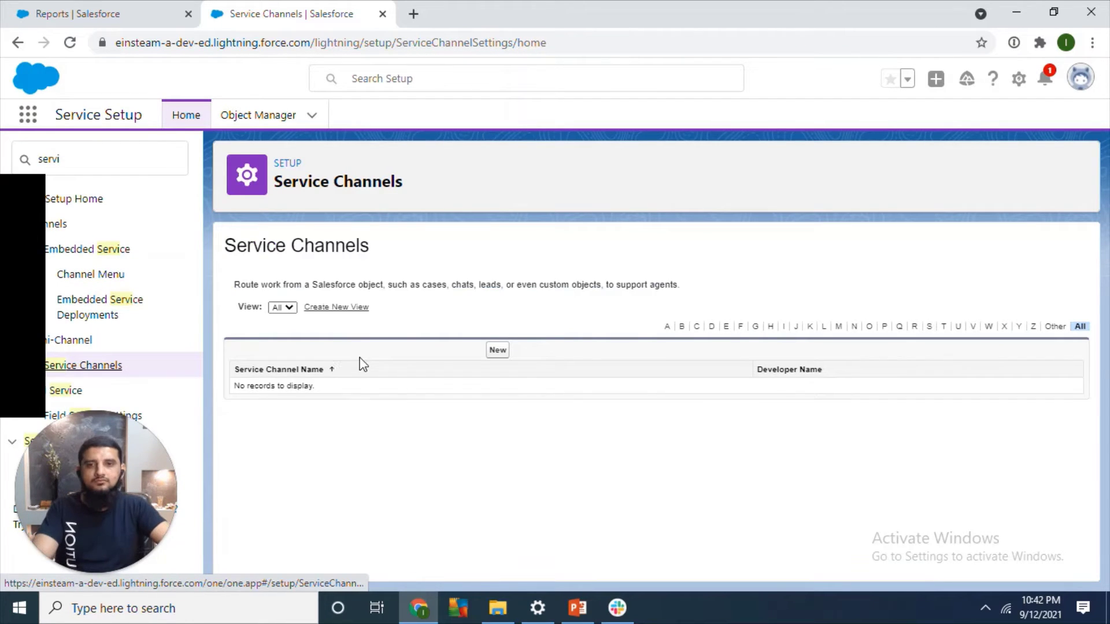
pyautogui.click(497, 350)
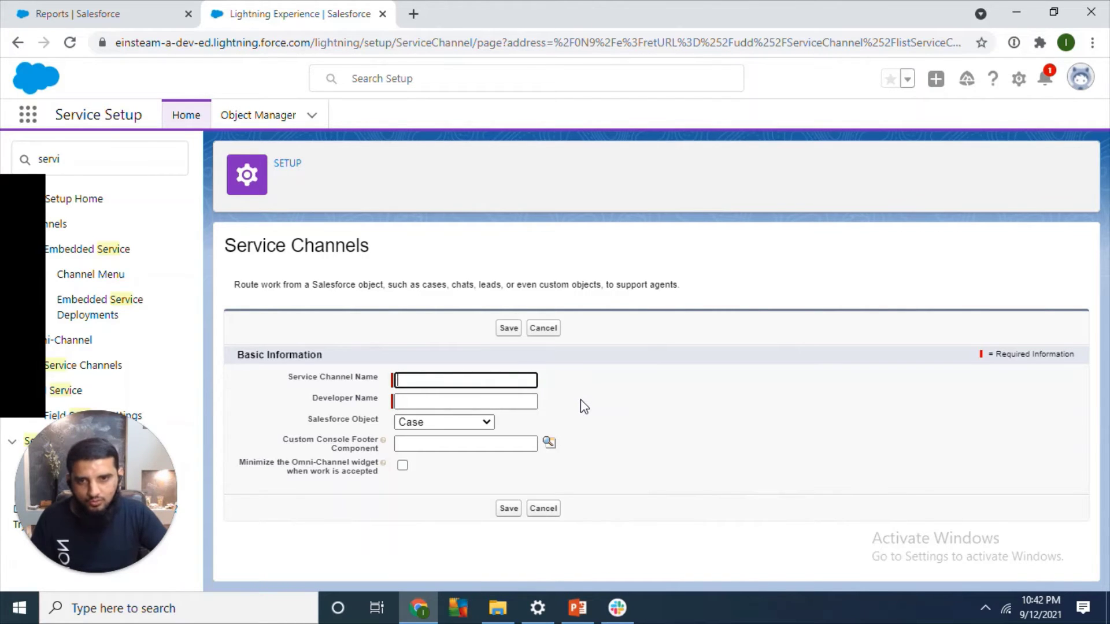
pyautogui.click(477, 422)
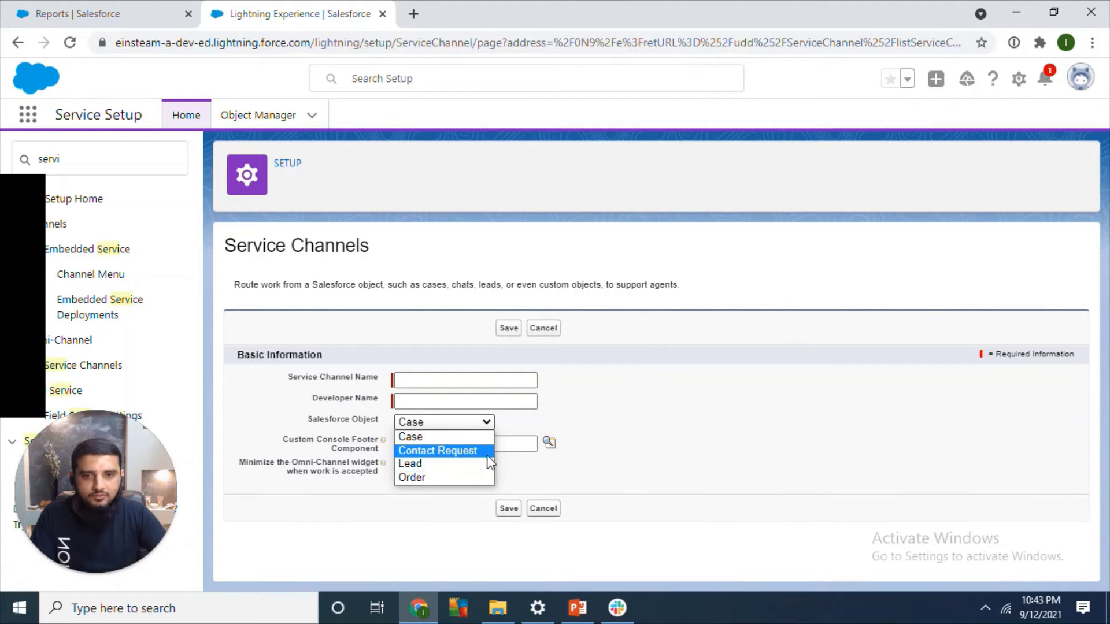
pyautogui.click(455, 379)
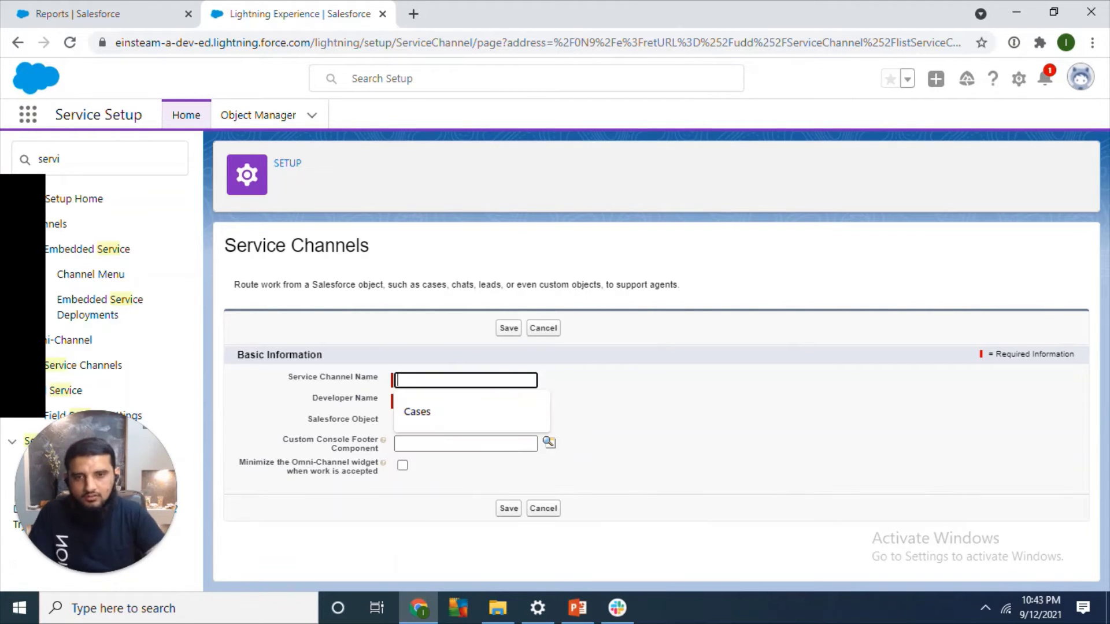
pyautogui.press('Down')
pyautogui.press('Return')
pyautogui.press('Tab')
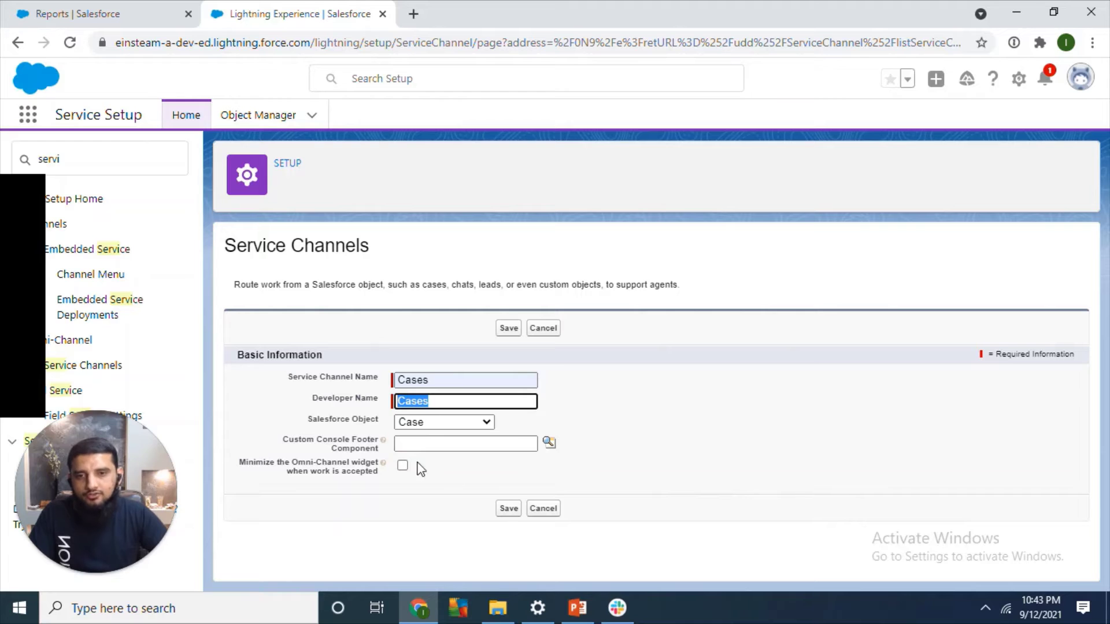
pyautogui.click(506, 508)
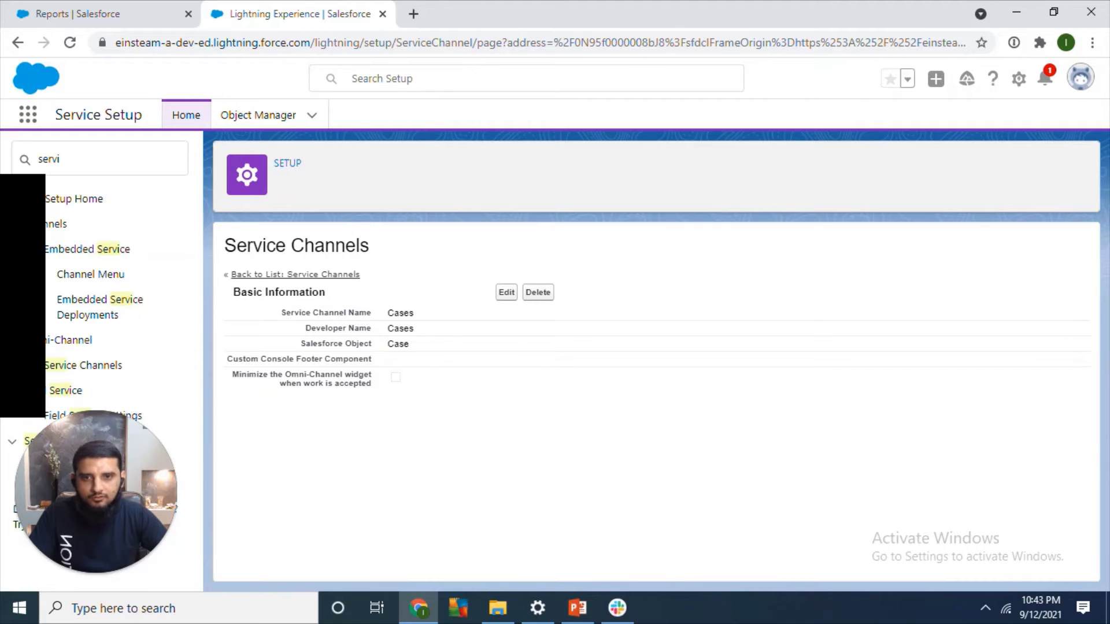
# Step: Open a blank New Routing Configuration form from the Routing Configurations setup page
pyautogui.click(60, 159)
pyautogui.hotkey('ctrl', 'a')
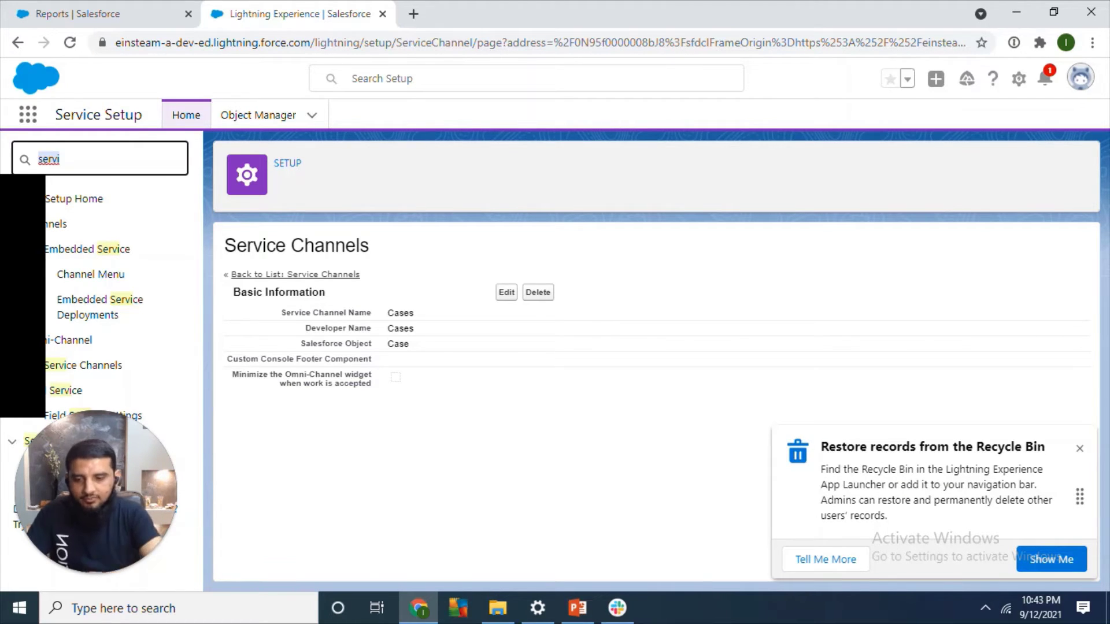
pyautogui.write('routing')
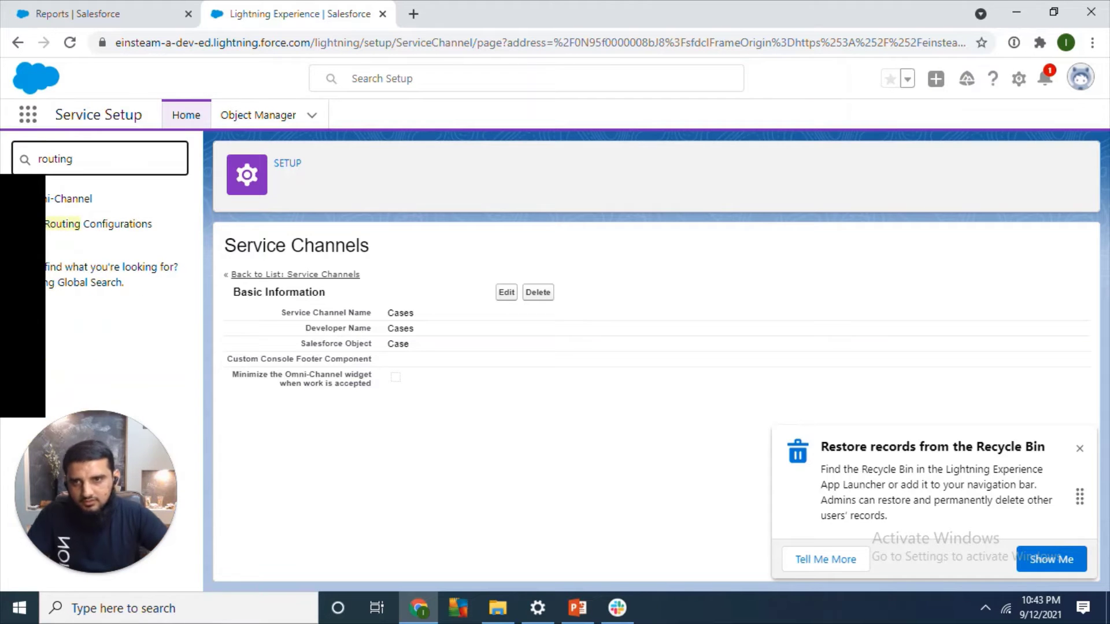
pyautogui.click(99, 225)
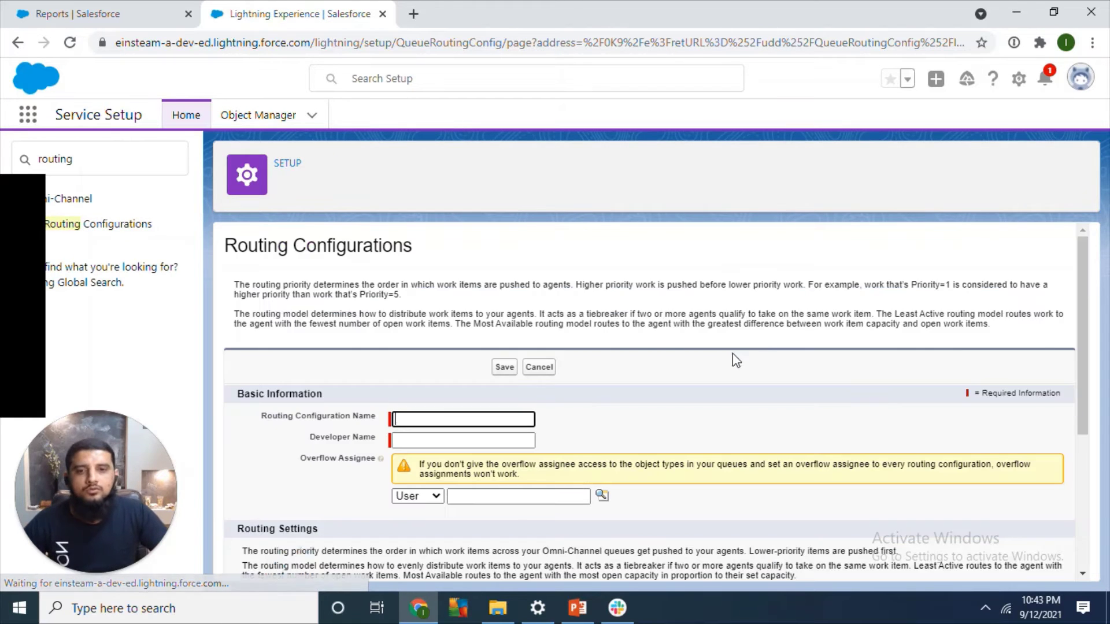
pyautogui.moveTo(1075, 325); pyautogui.dragTo(1076, 443)
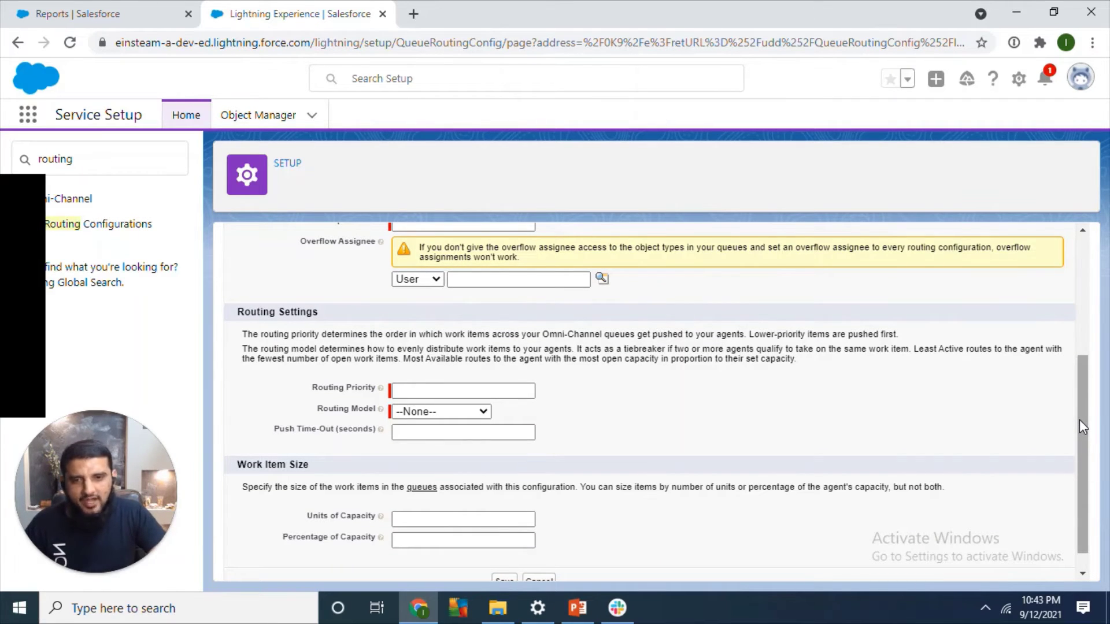
pyautogui.moveTo(1080, 419); pyautogui.dragTo(1083, 378)
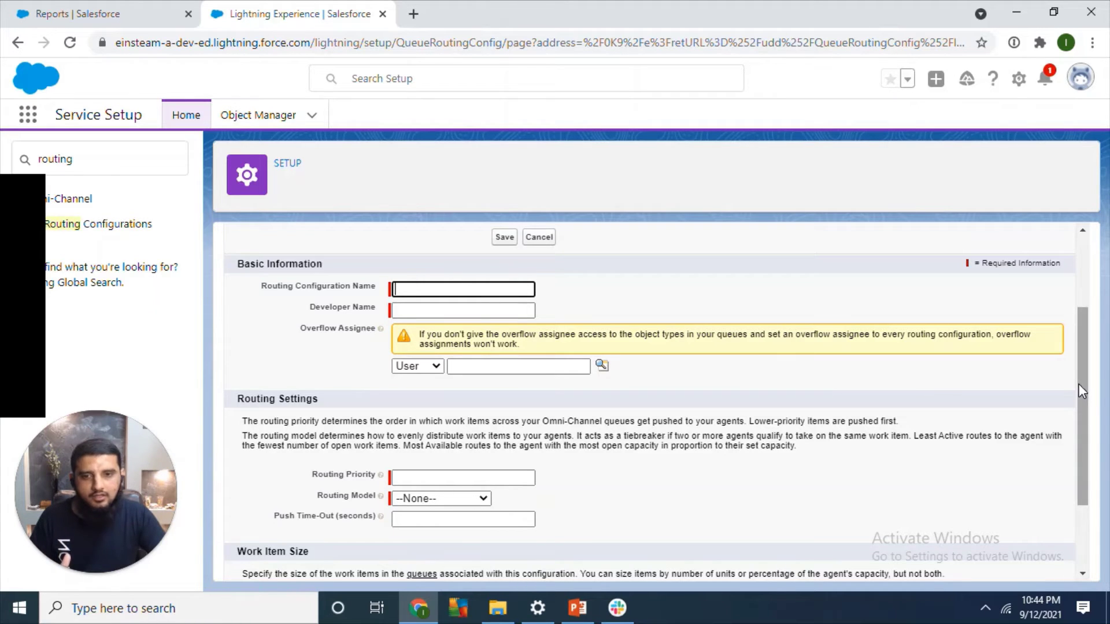
# Step: Choose the Most Available routing model and name the configuration High Priority Cases
pyautogui.click(470, 501)
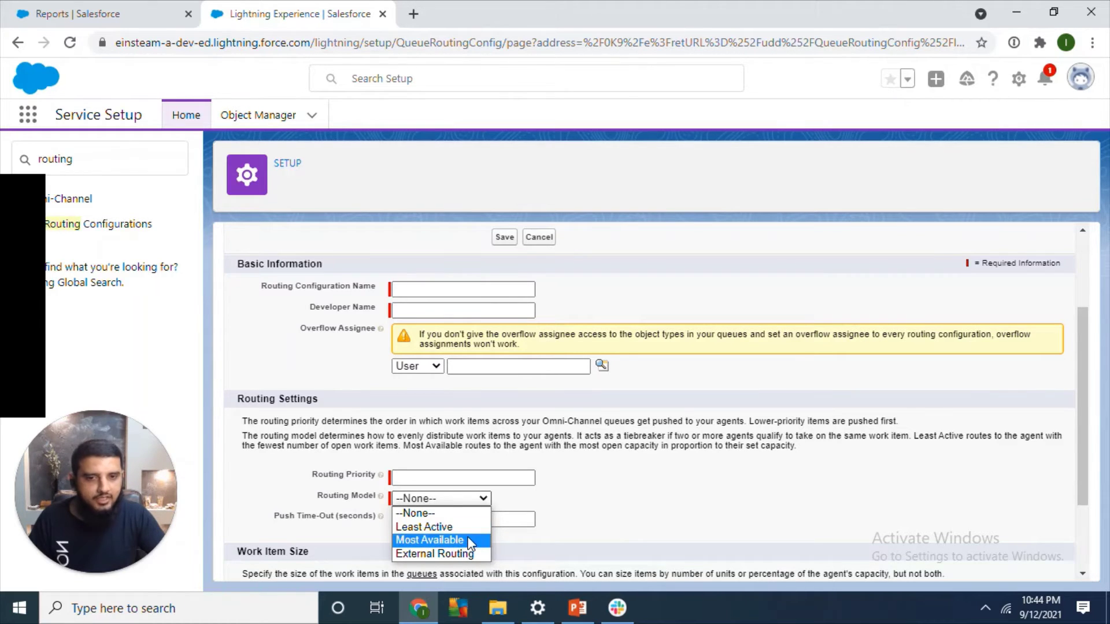
pyautogui.click(604, 501)
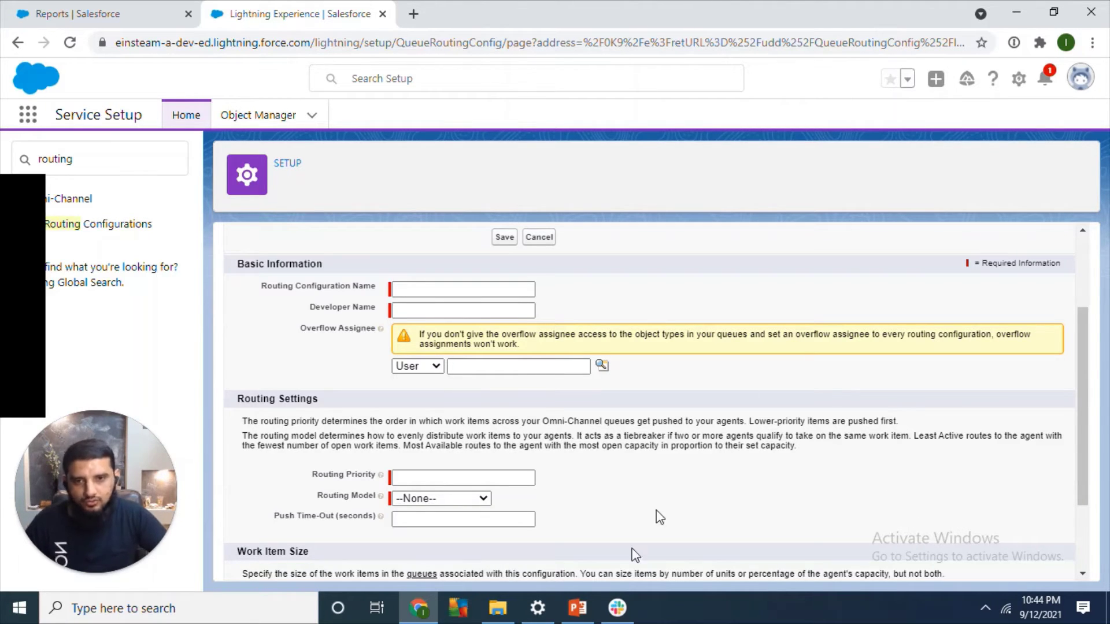
pyautogui.click(429, 499)
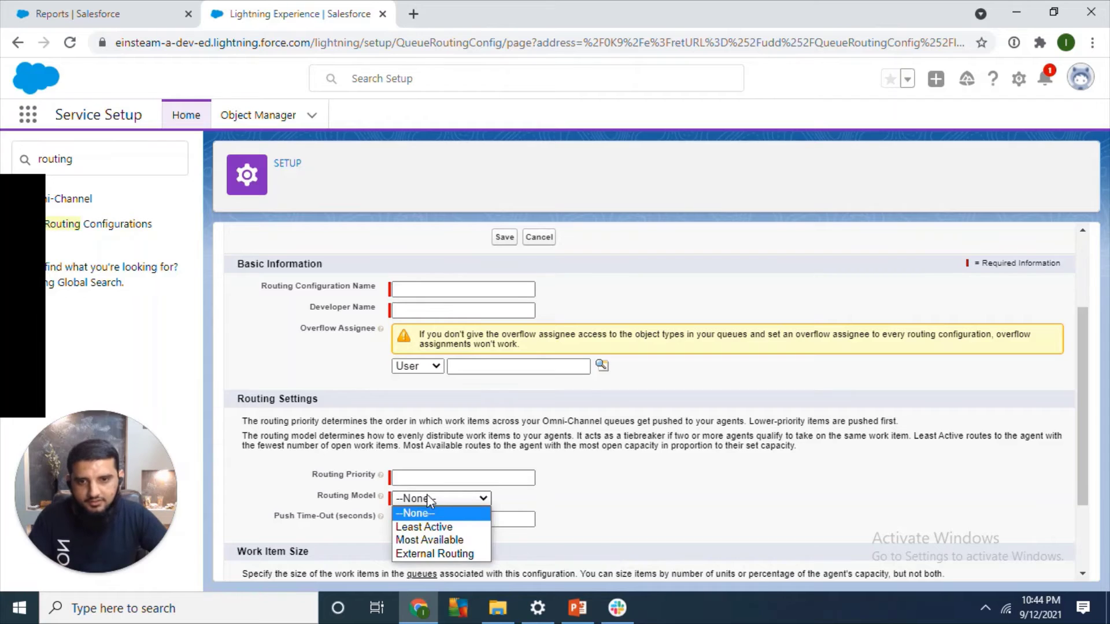
pyautogui.click(477, 539)
pyautogui.click(420, 290)
pyautogui.click(453, 321)
pyautogui.press('Tab')
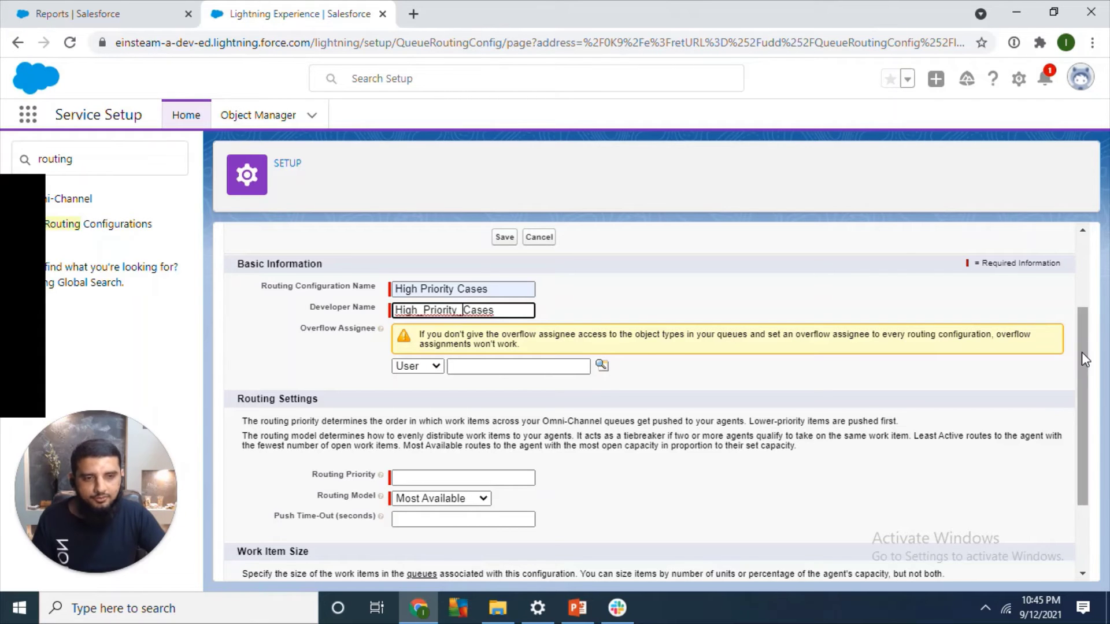
# Step: Set routing priority 1 and 2 units of capacity, leaving percentage of capacity empty
pyautogui.scroll(-2, 1081, 352)
pyautogui.click(509, 368)
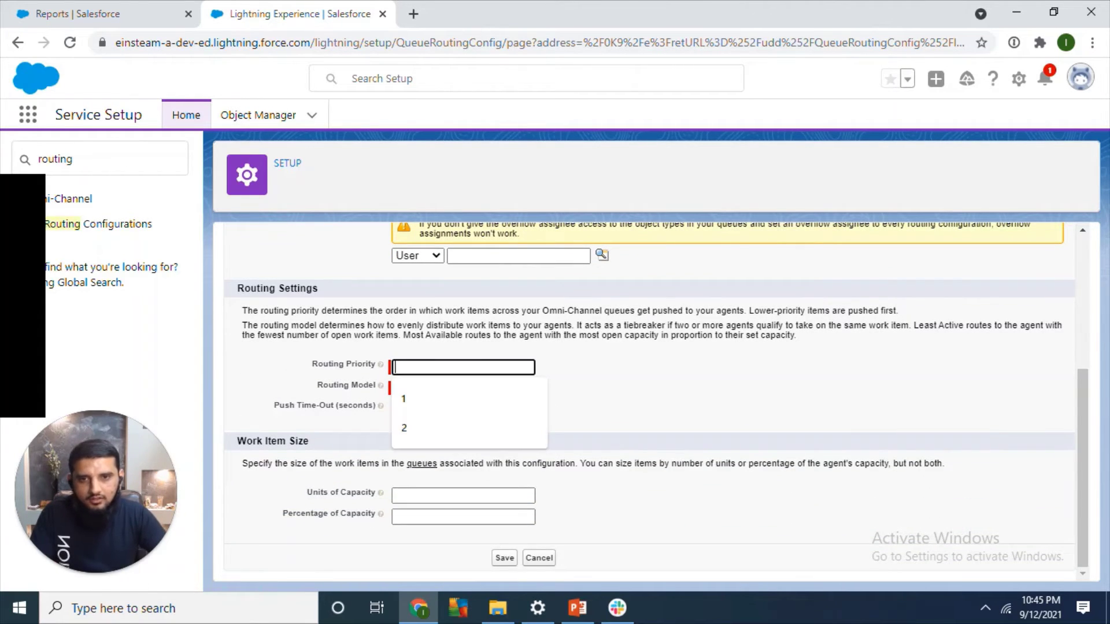
pyautogui.write('1')
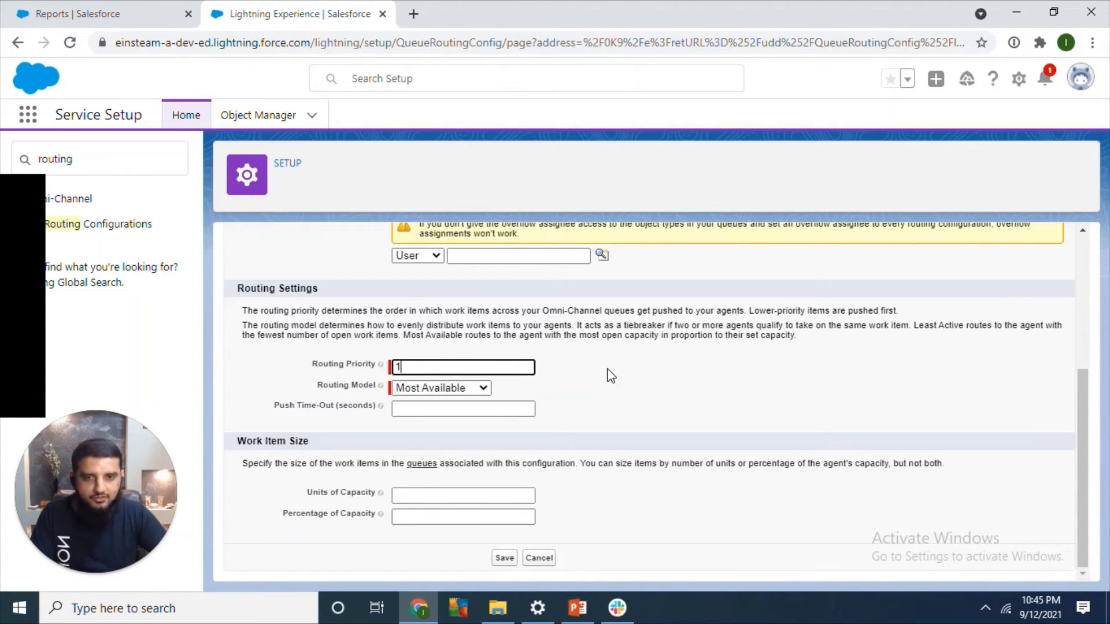
pyautogui.press('Tab')
pyautogui.press('Tab')
pyautogui.press('Tab')
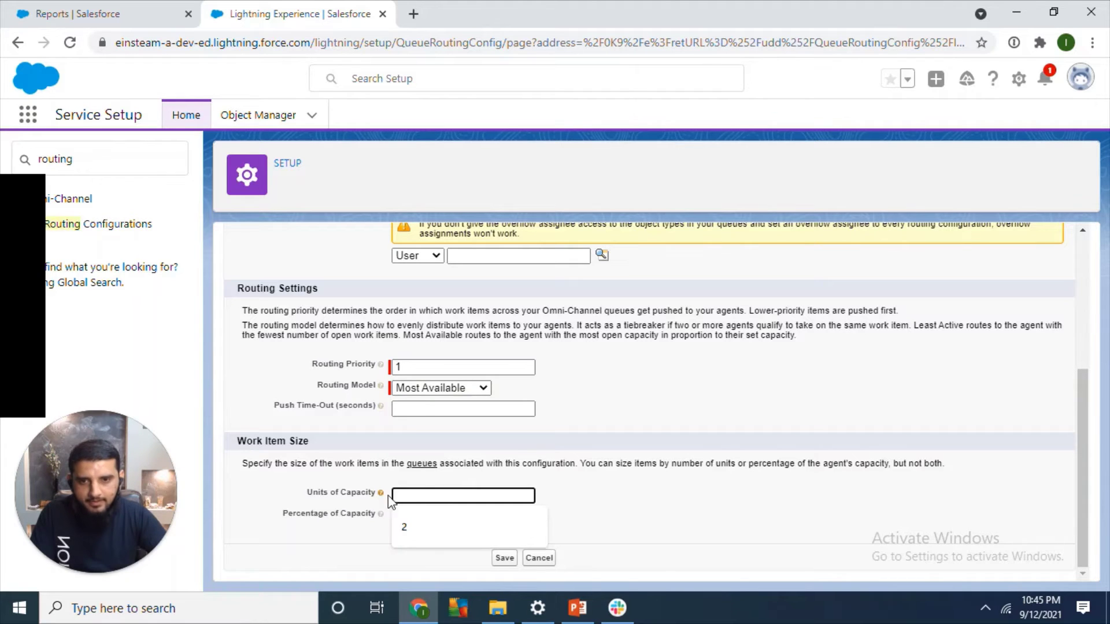
pyautogui.click(421, 491)
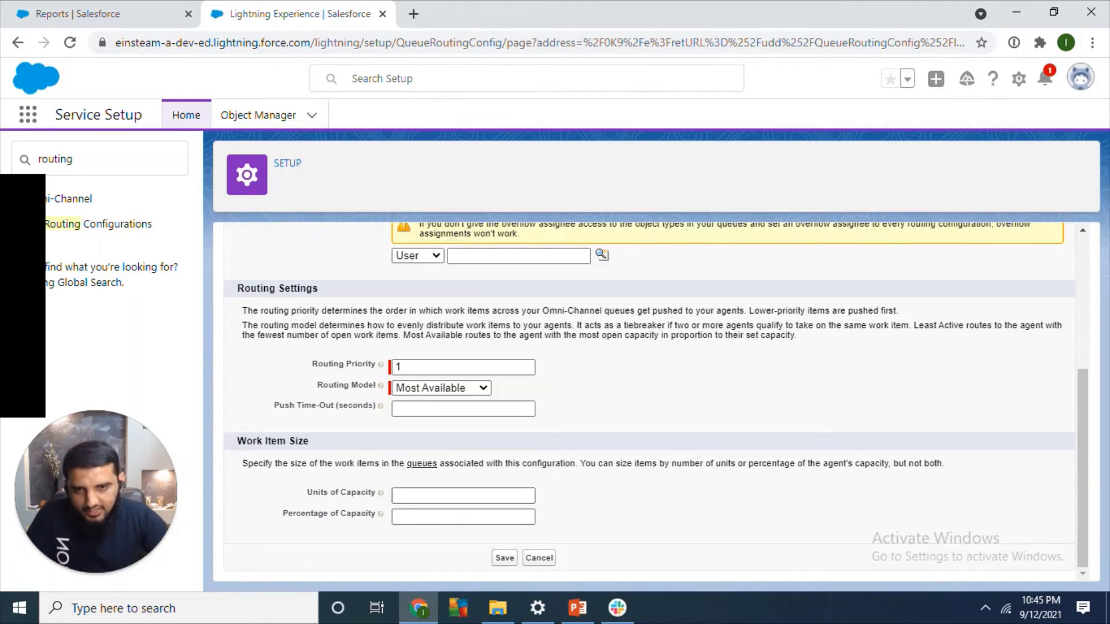
pyautogui.click(421, 496)
pyautogui.click(366, 499)
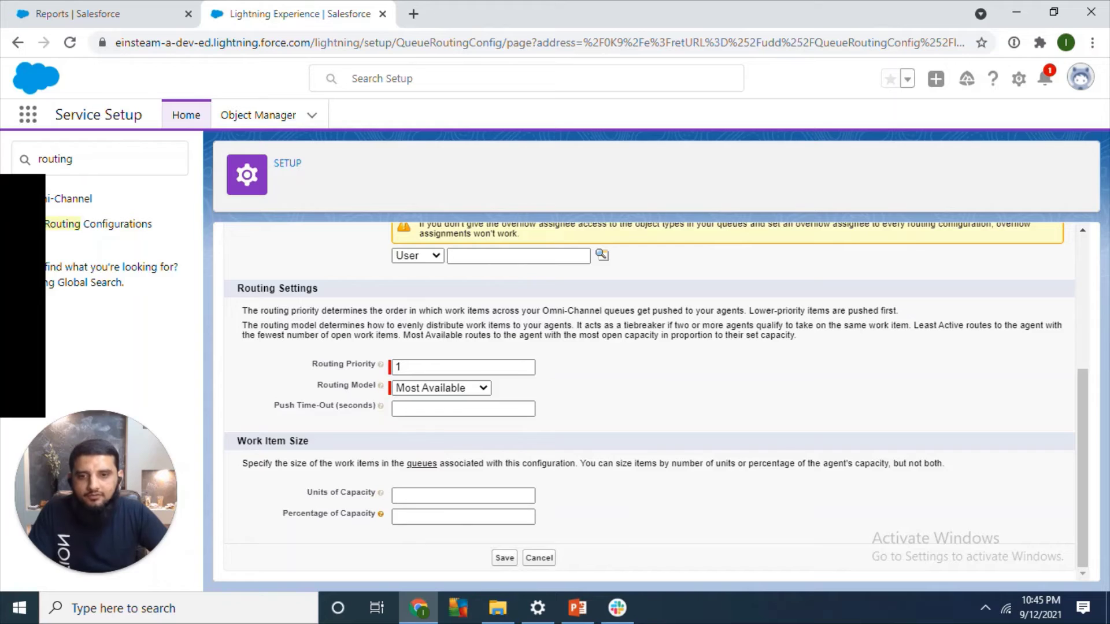
pyautogui.click(405, 517)
pyautogui.click(418, 506)
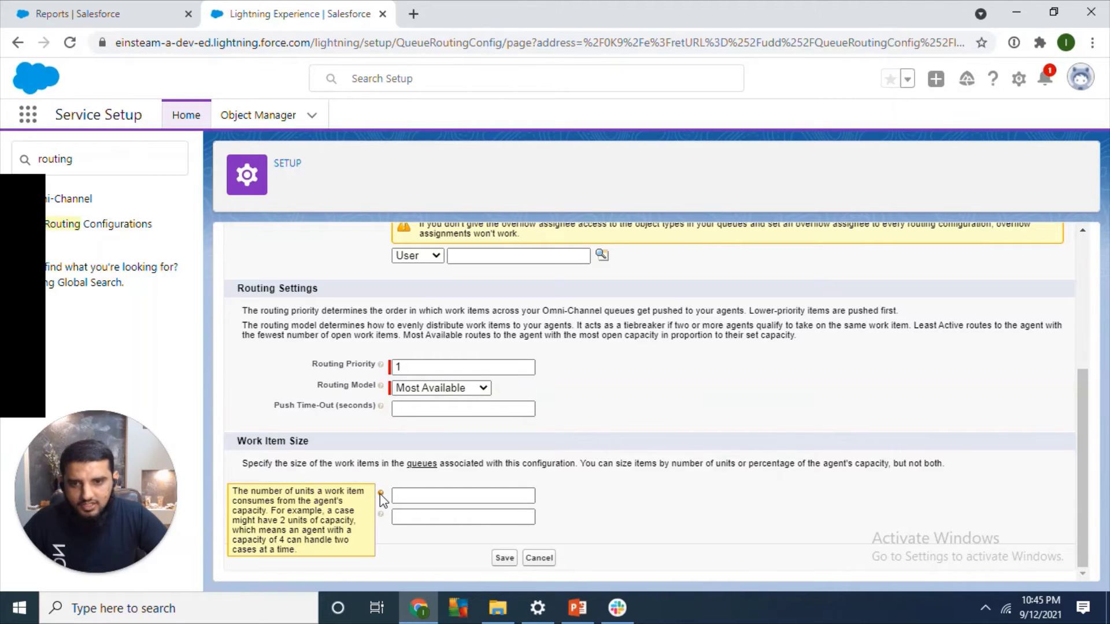
pyautogui.moveTo(382, 494)
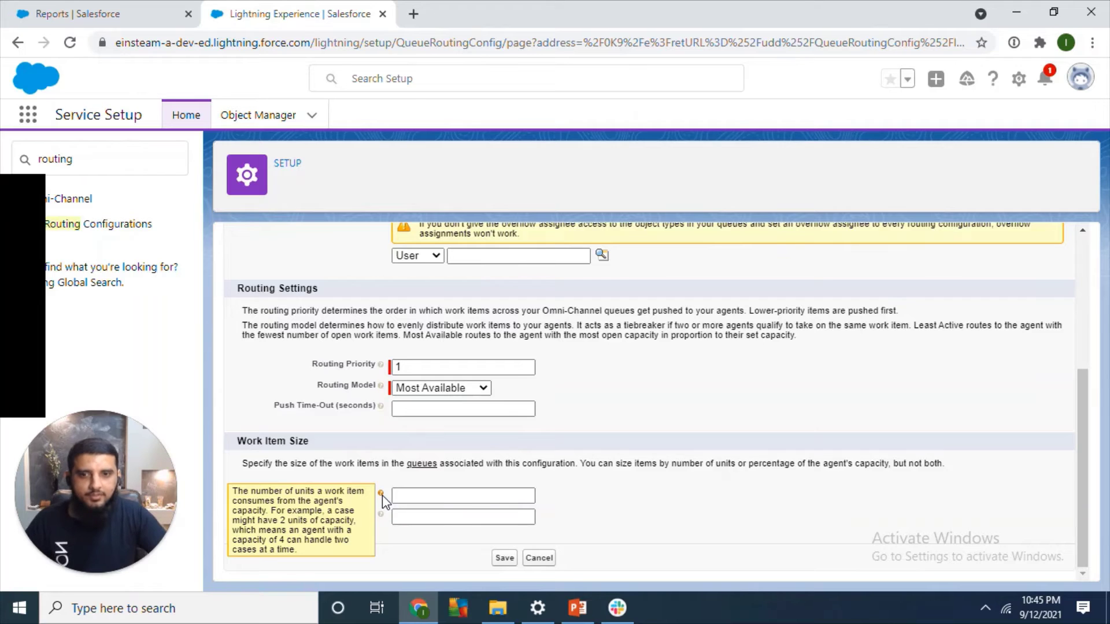
pyautogui.click(405, 495)
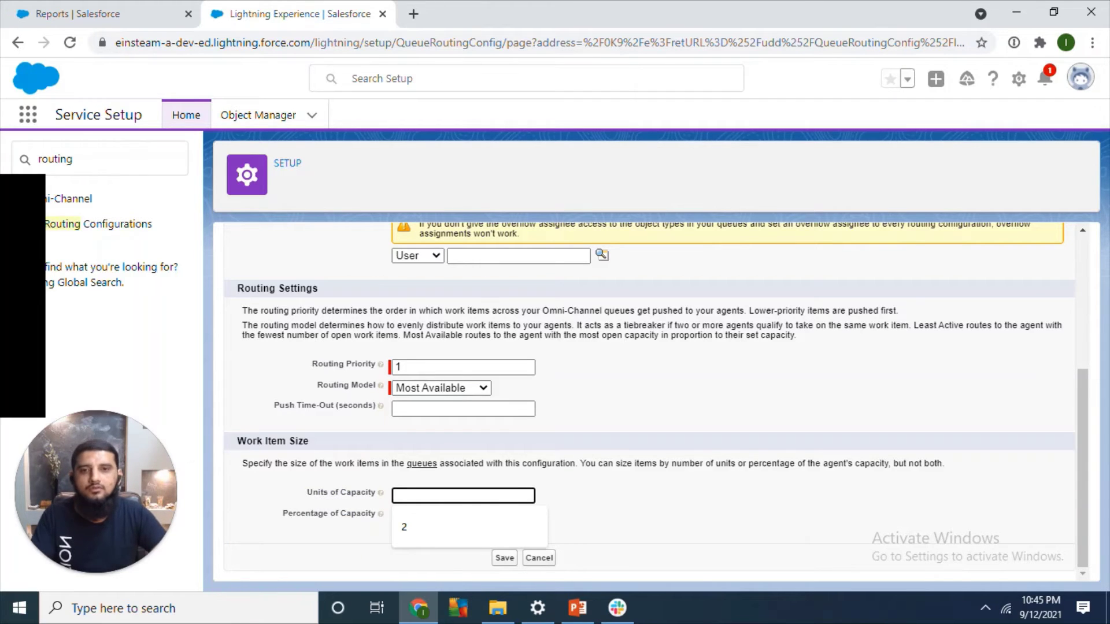
pyautogui.write('2')
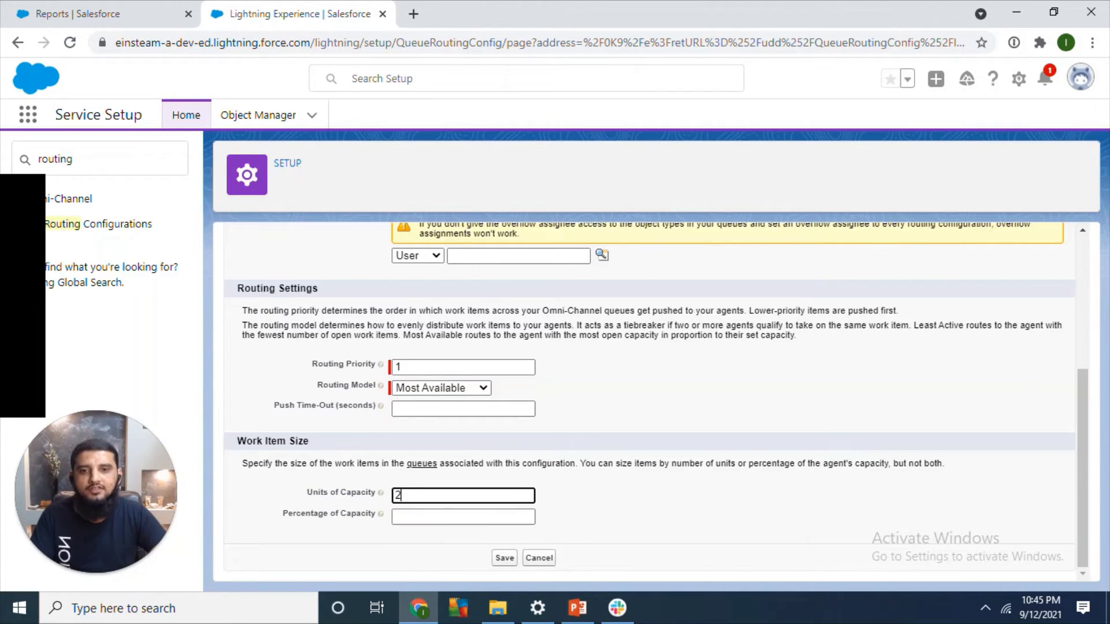
# Step: Save the High Priority Cases routing configuration with priority 1, Most Available, 2.00 units
pyautogui.click(503, 561)
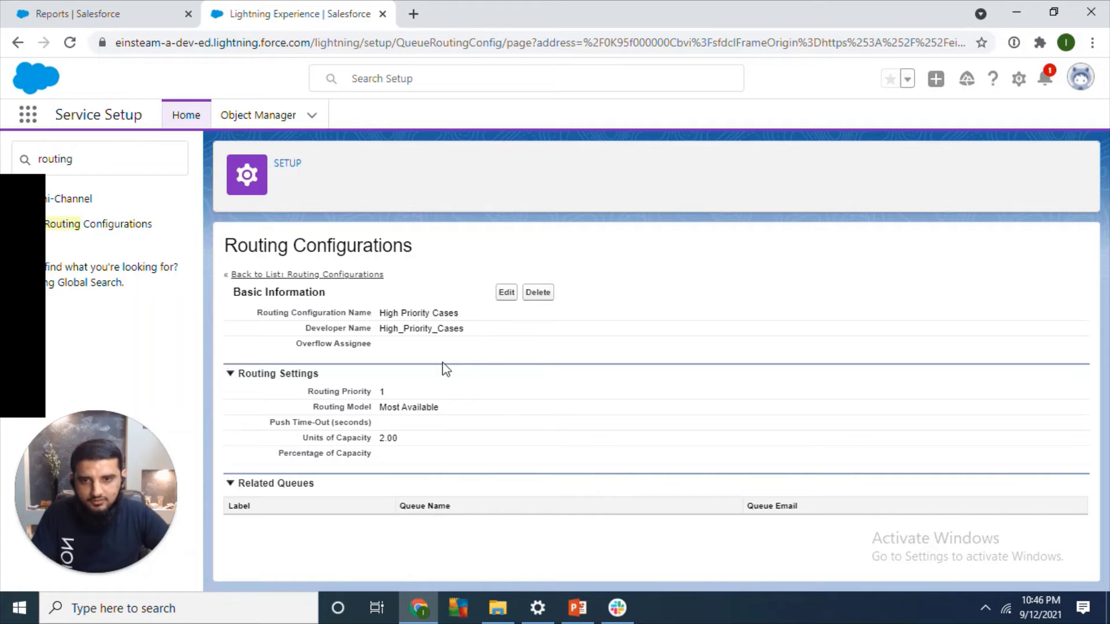
pyautogui.click(104, 159)
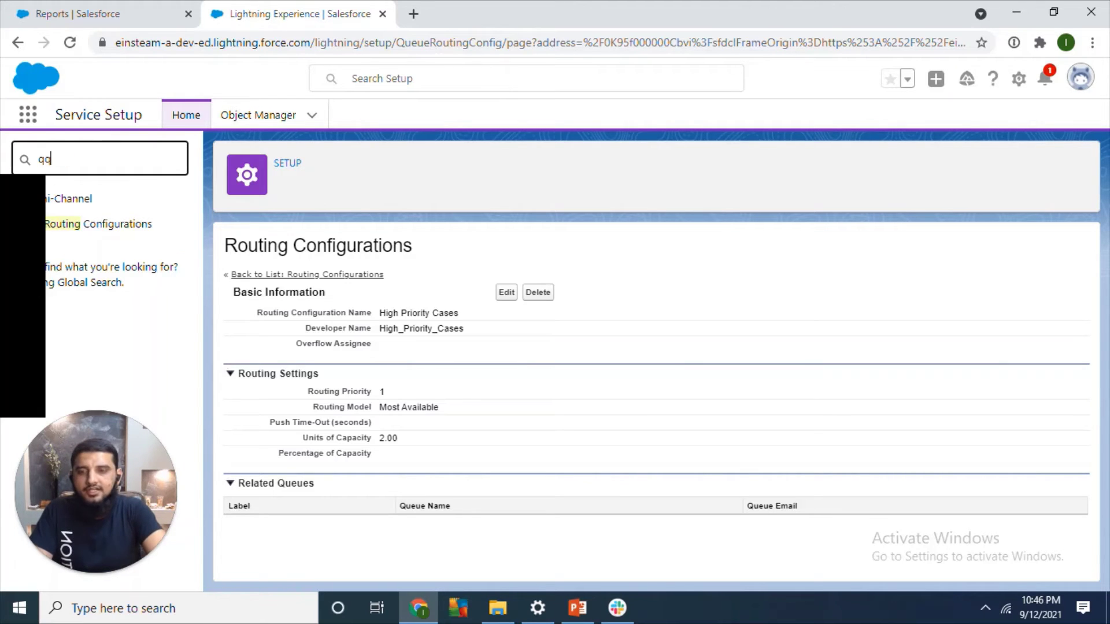
# Step: Start a new queue labelled Tier 1, with queue name auto-filled as Tier_1
pyautogui.write('qi')
pyautogui.press('BackSpace')
pyautogui.write('ueue')
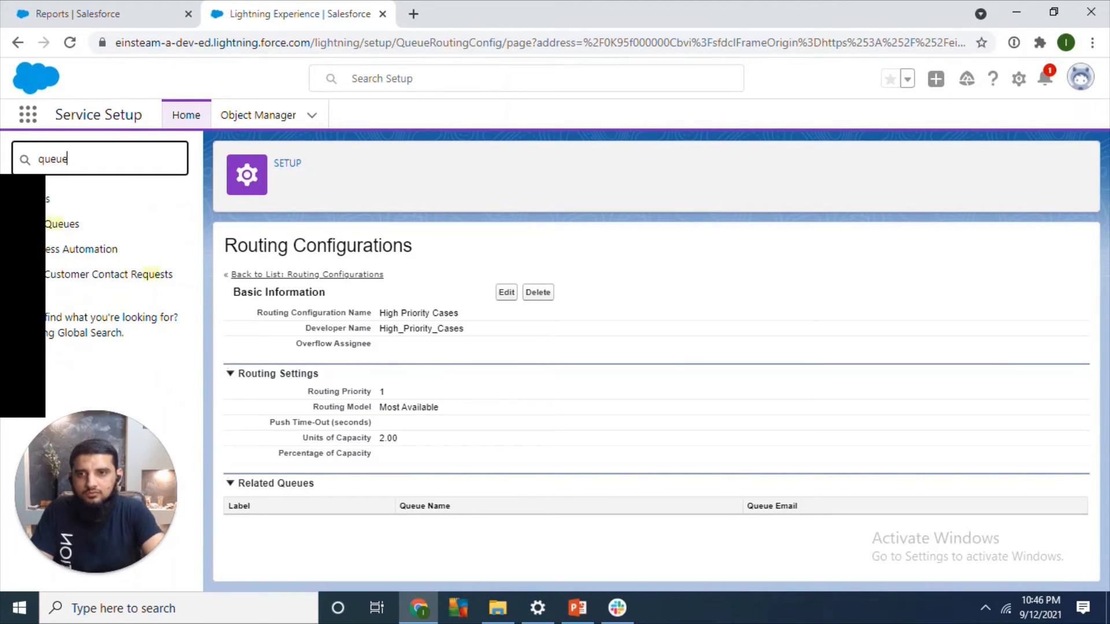
pyautogui.click(62, 226)
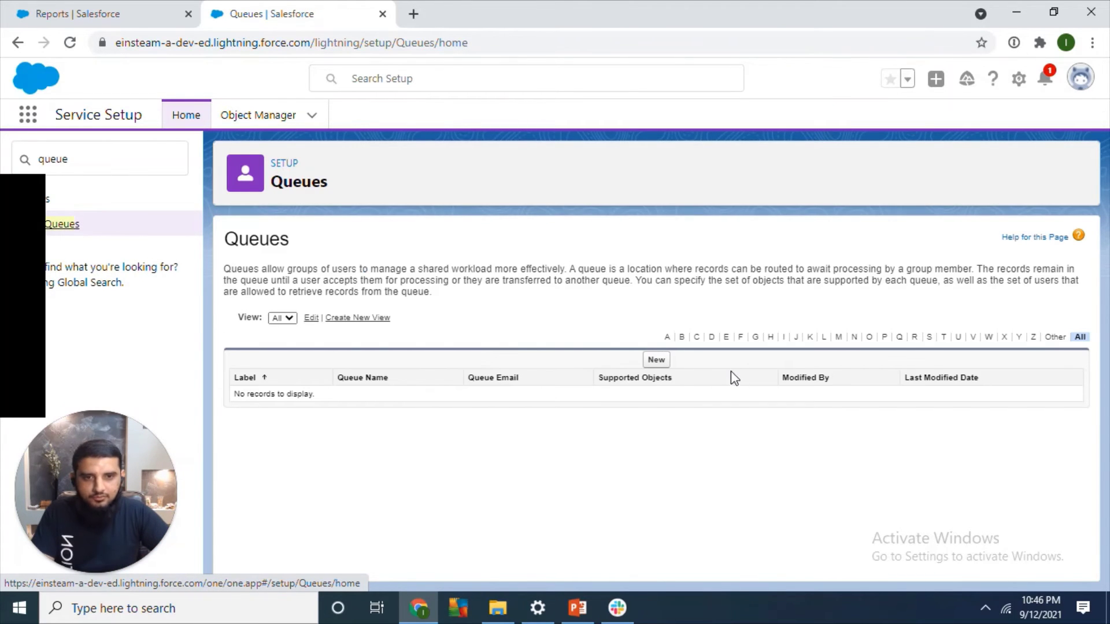
pyautogui.click(657, 364)
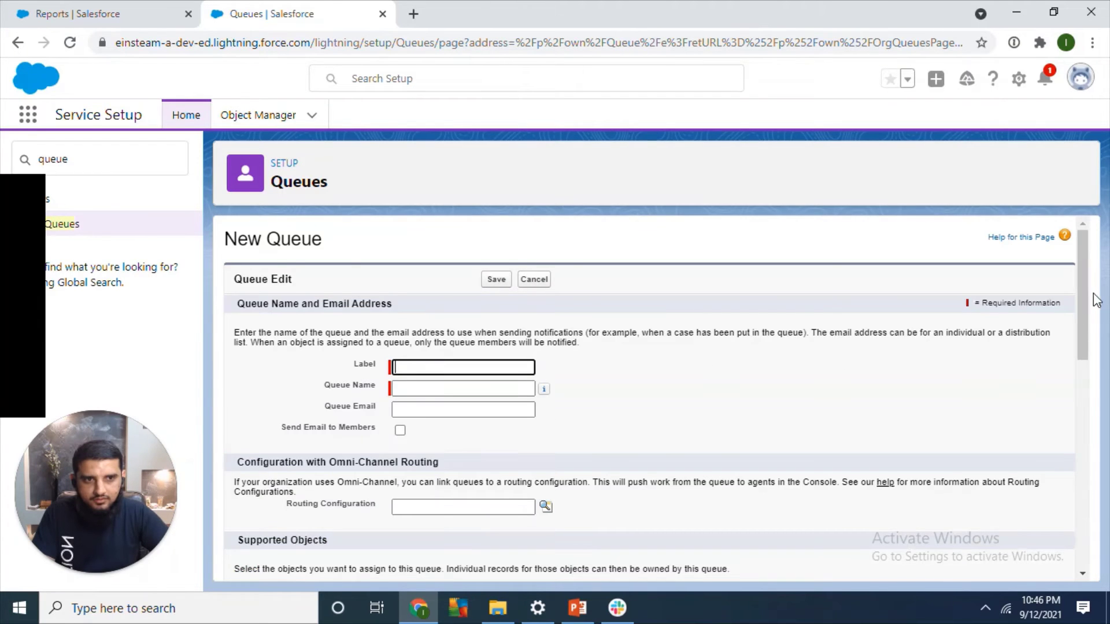
pyautogui.scroll(-2, 1094, 300)
pyautogui.click(520, 253)
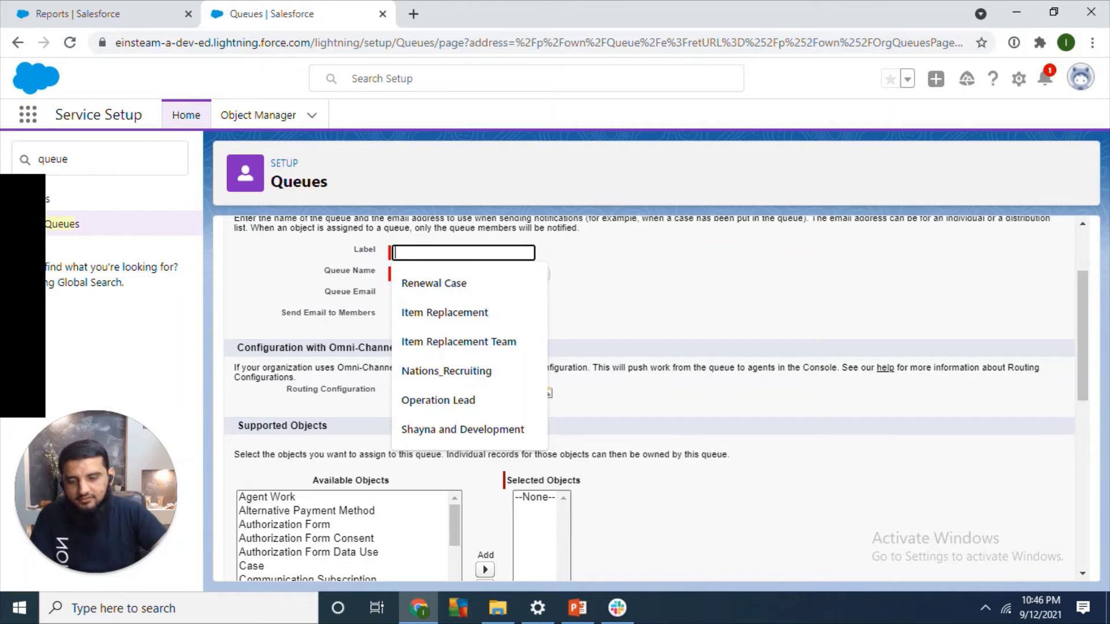
pyautogui.write('Tier 1')
pyautogui.press('Tab')
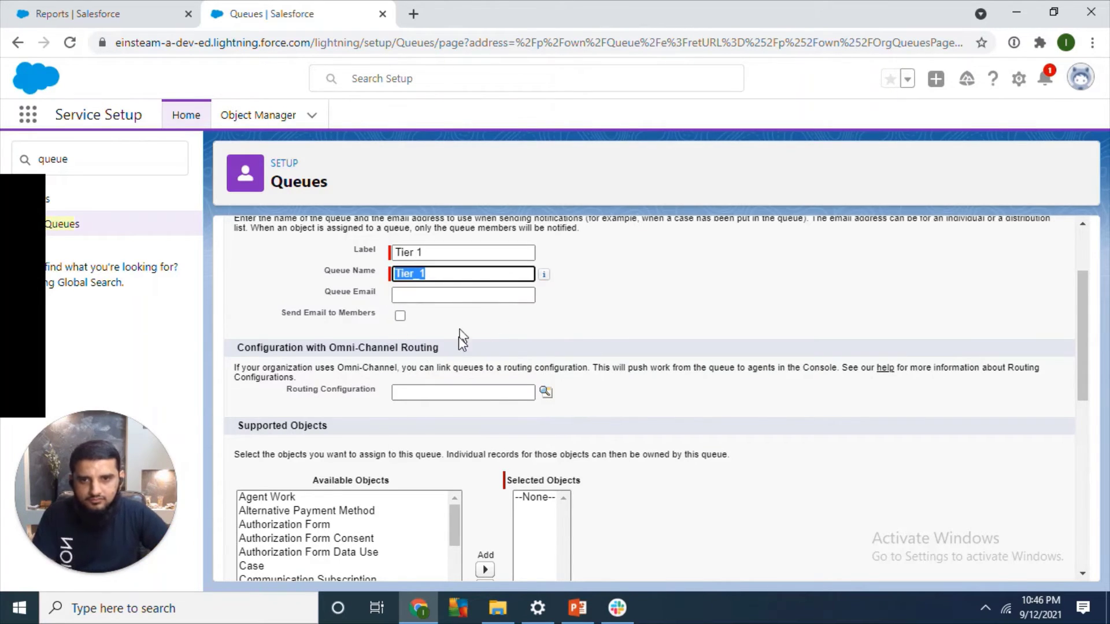
# Step: Link the Tier 1 queue to the High_Priority_Cases routing configuration
pyautogui.click(545, 393)
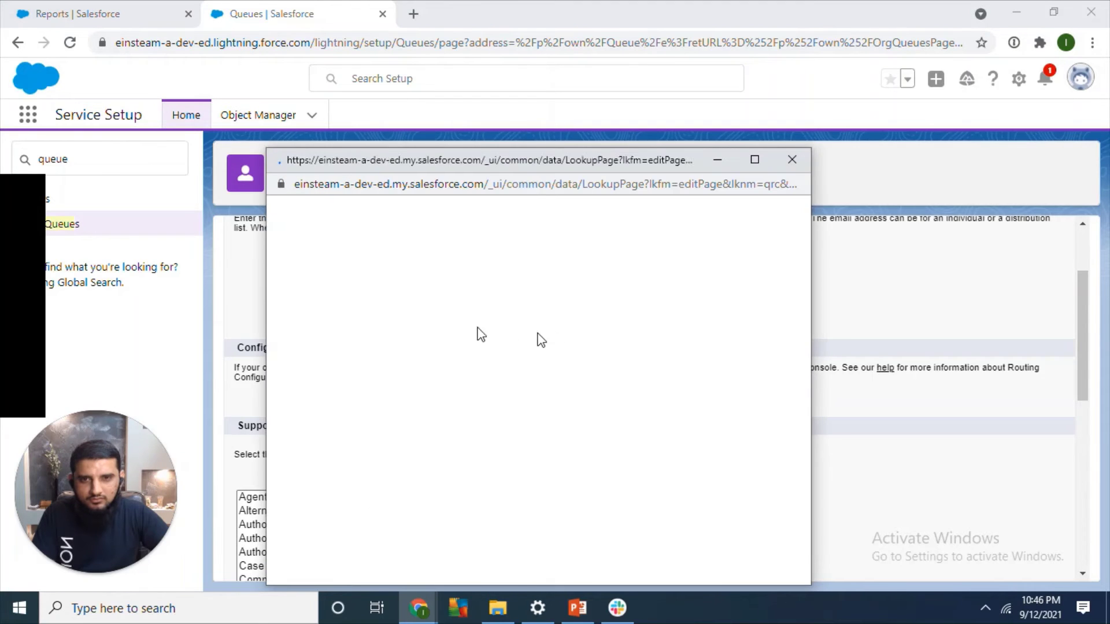
pyautogui.click(412, 370)
pyautogui.moveTo(1081, 341); pyautogui.dragTo(1069, 416)
pyautogui.scroll(2, 1070, 416)
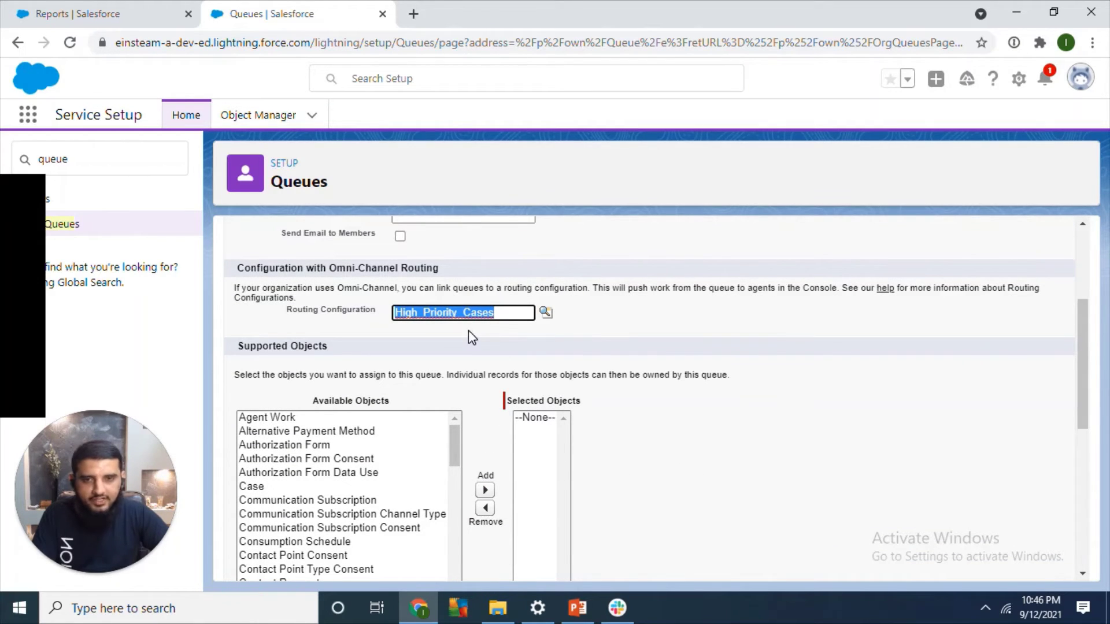
pyautogui.moveTo(1077, 366); pyautogui.dragTo(1073, 422)
pyautogui.scroll(1, 1073, 429)
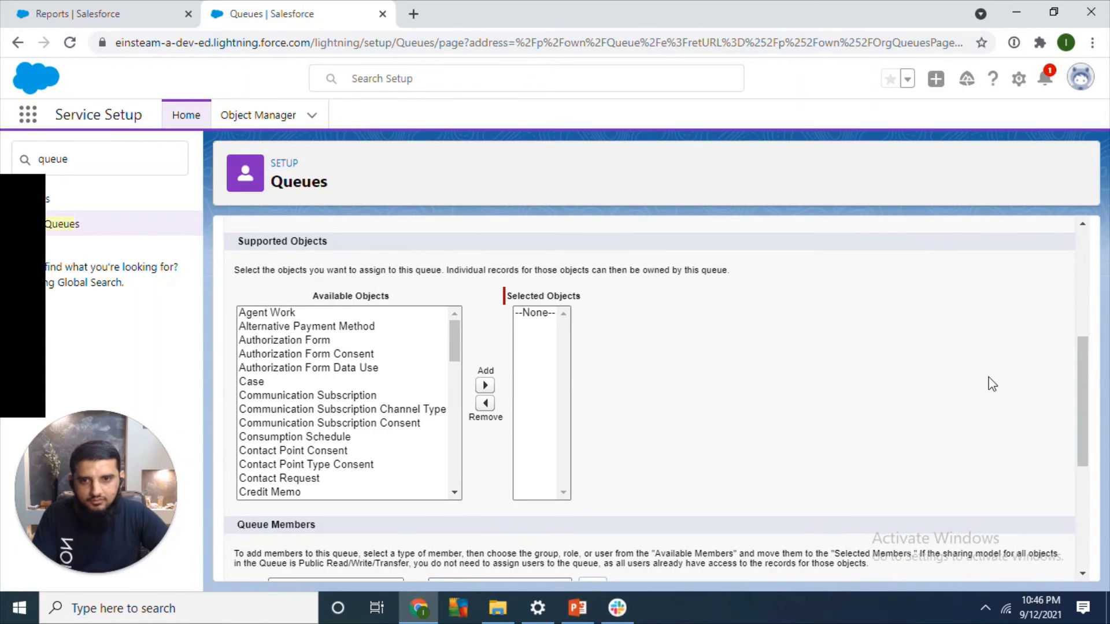
# Step: Add Case as a supported object and the user as a queue member, then save the queue
pyautogui.click(335, 383)
pyautogui.click(484, 386)
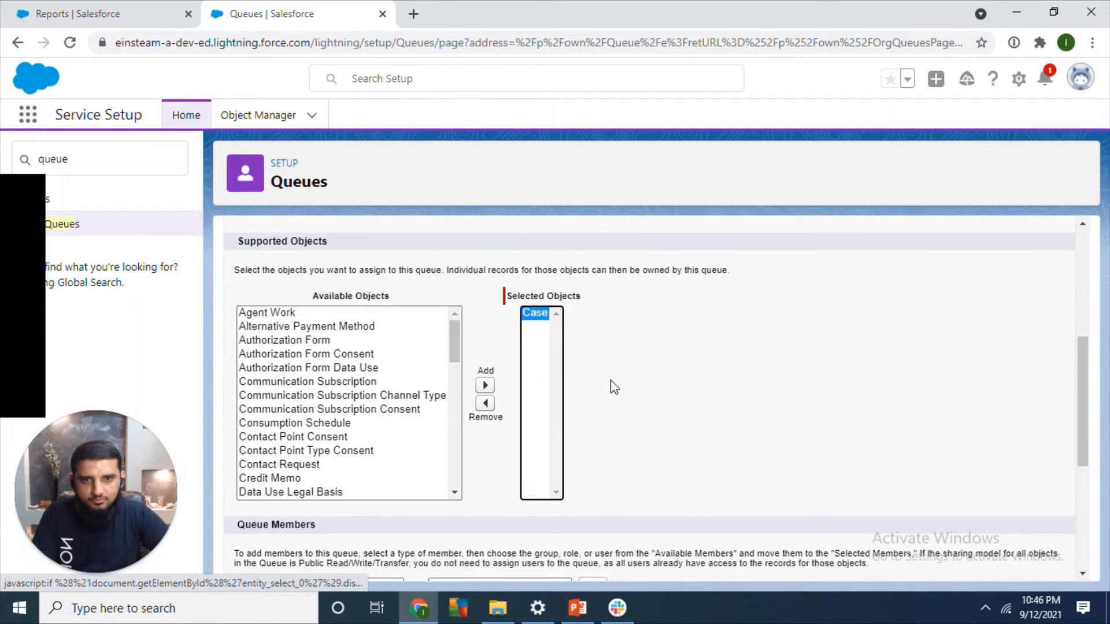
pyautogui.moveTo(1081, 355); pyautogui.dragTo(1068, 467)
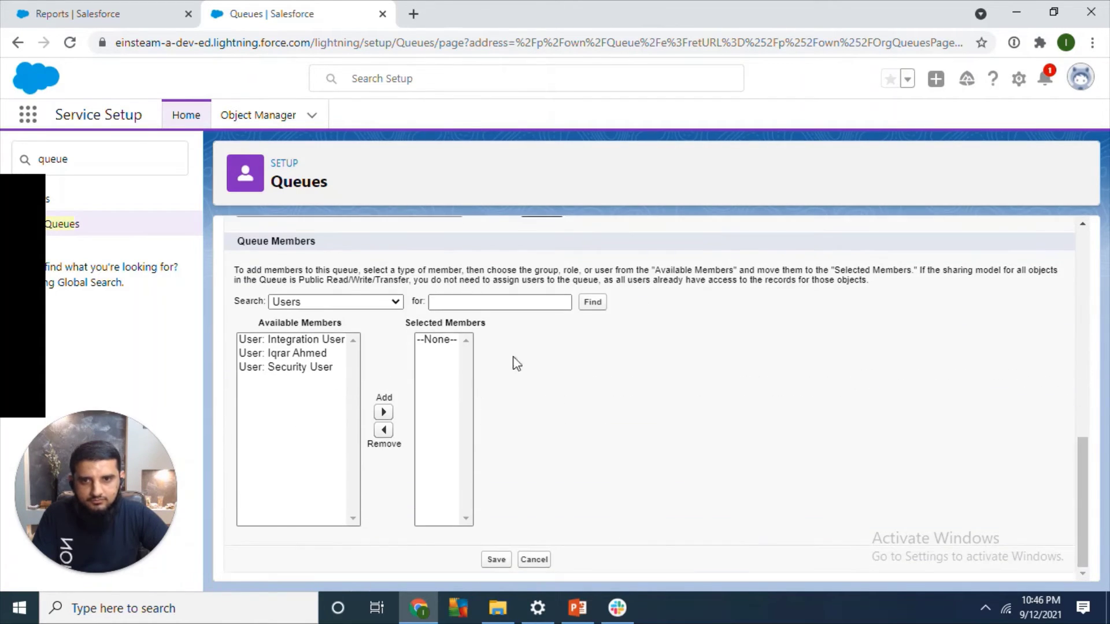
pyautogui.click(311, 357)
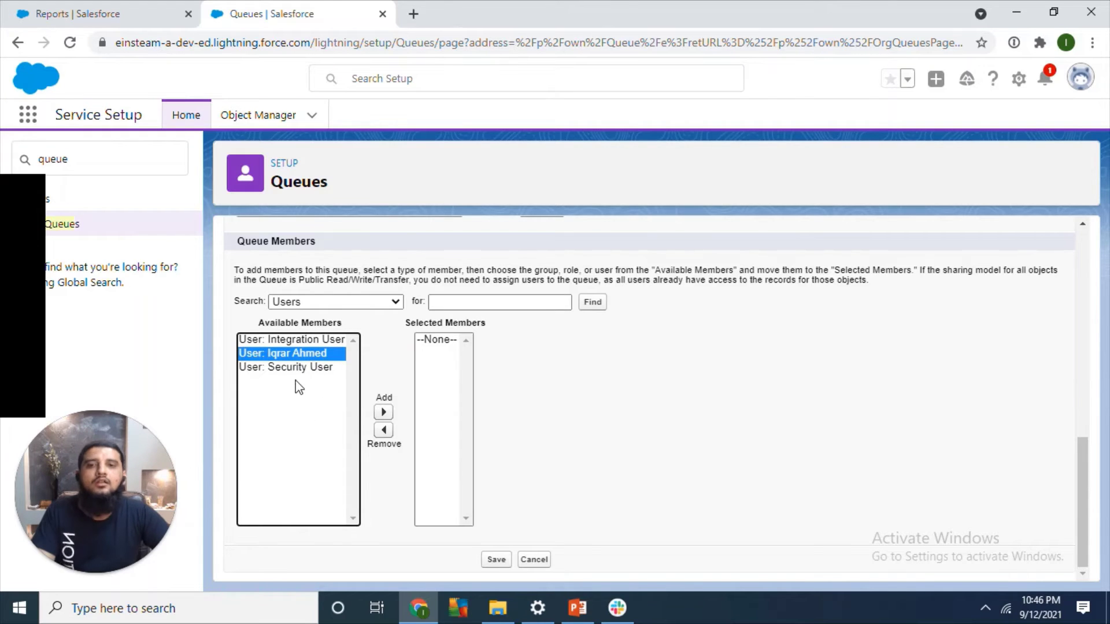
pyautogui.click(383, 413)
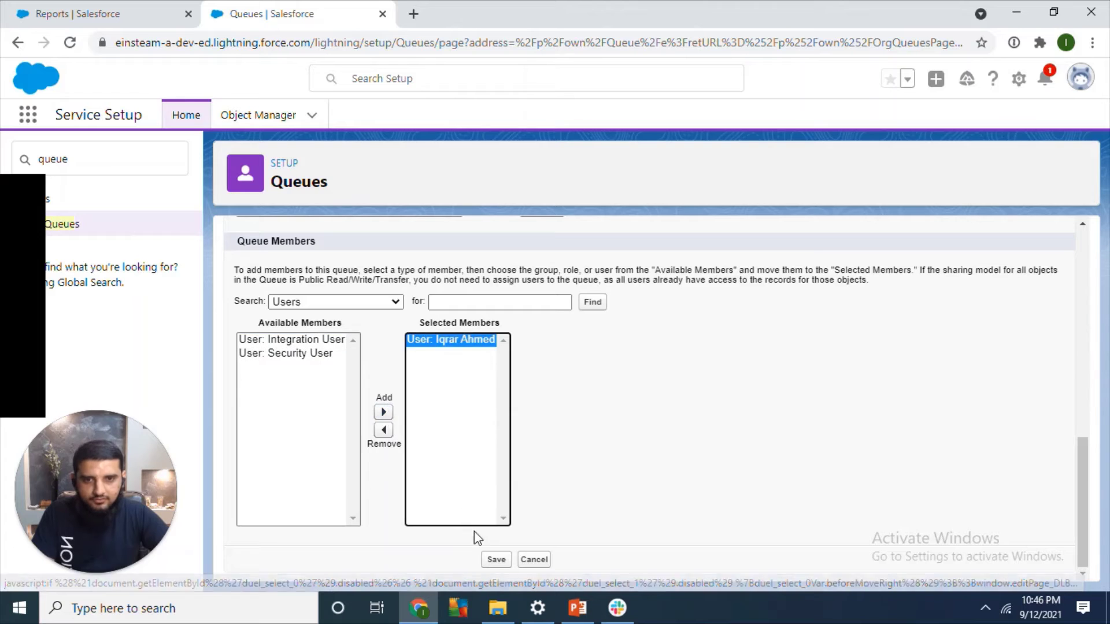
pyautogui.click(493, 559)
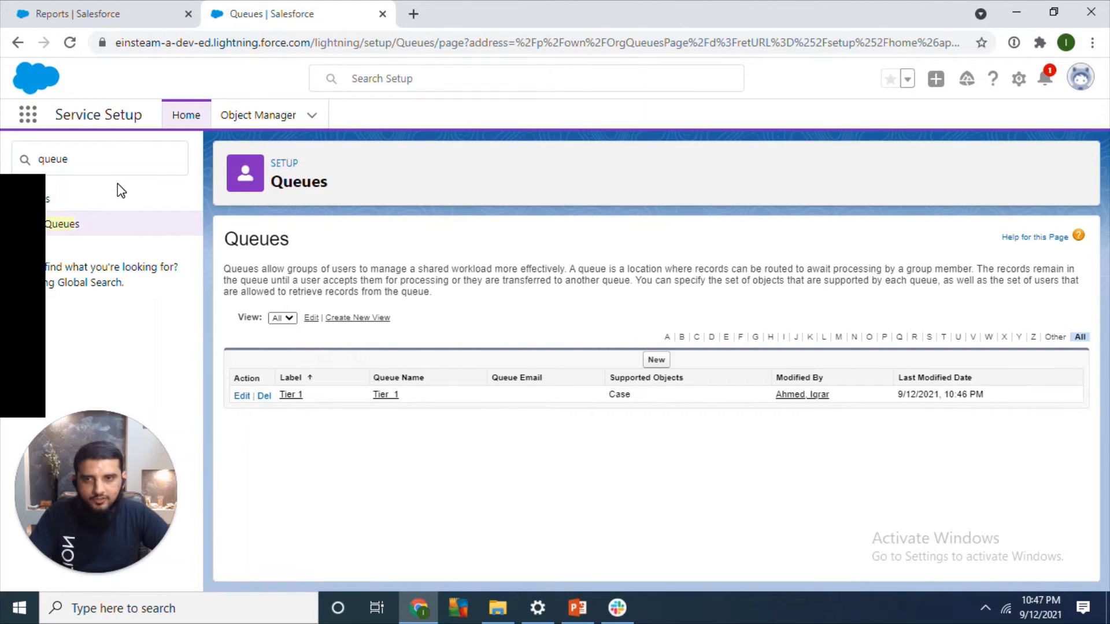
# Step: Replace the Quick Find text with 'pres' and open Presence Configurations
pyautogui.doubleClick(52, 159)
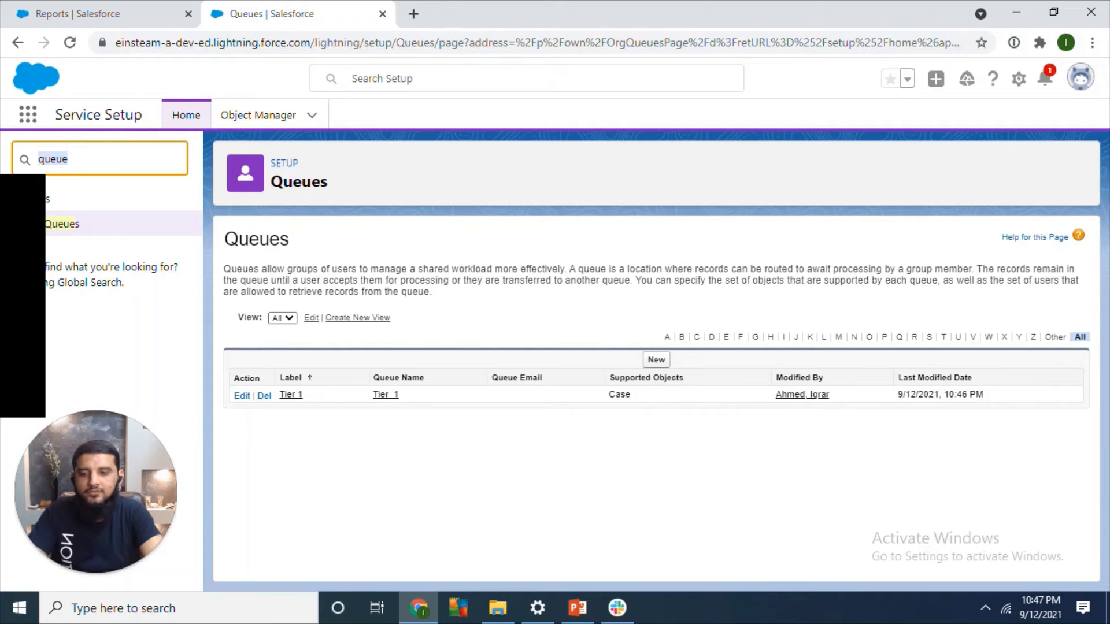
pyautogui.write('pres')
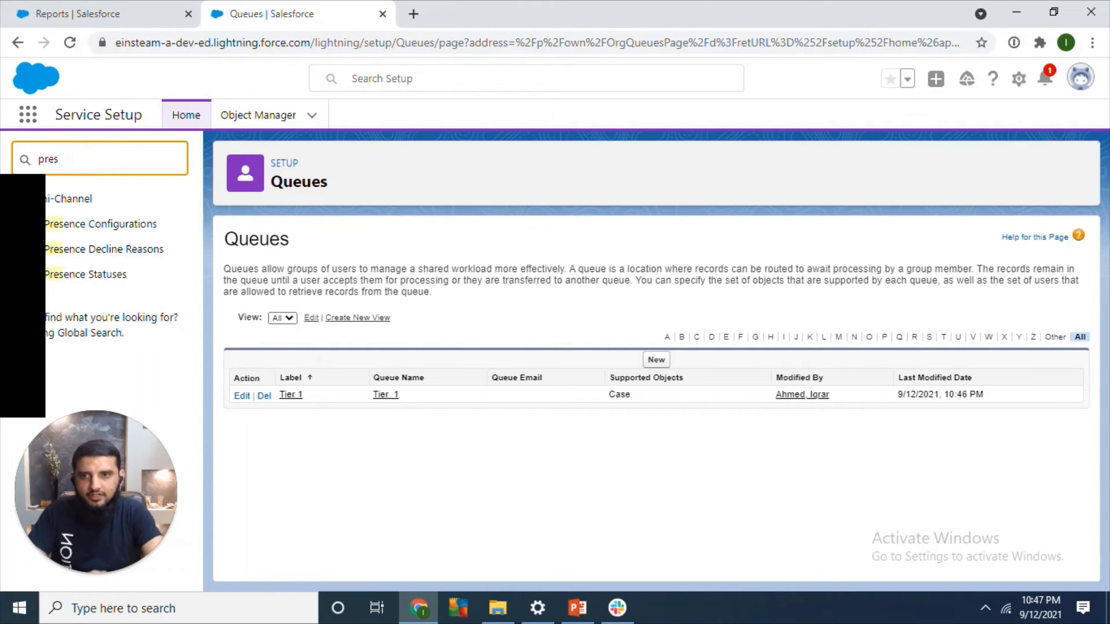
pyautogui.click(138, 223)
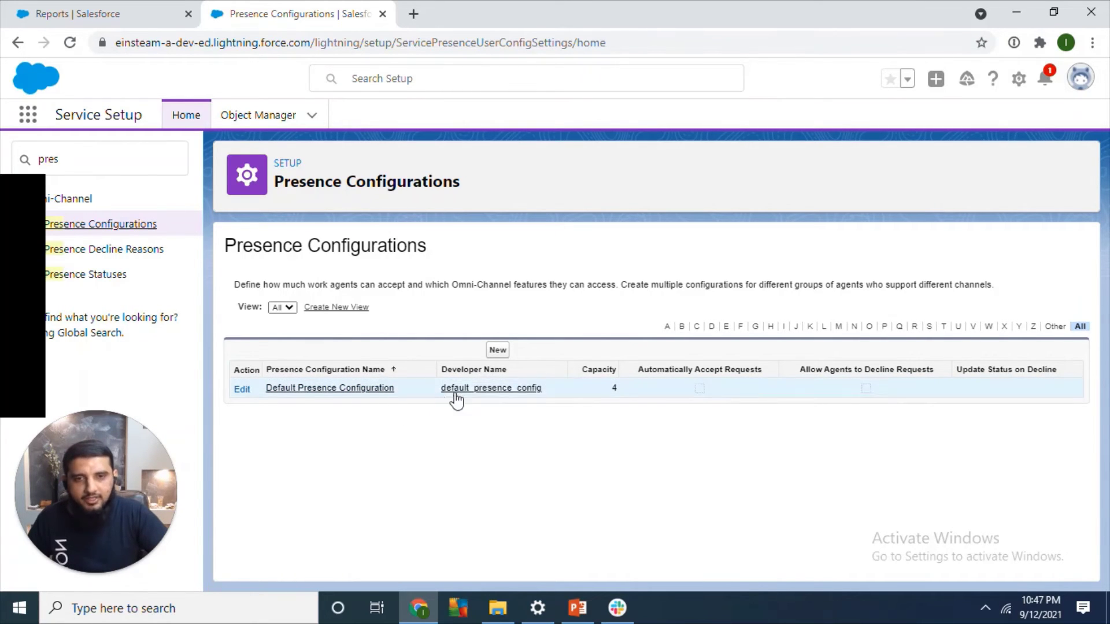
# Step: Back out of a new presence configuration form and reopen the Presence Configurations page
pyautogui.click(496, 363)
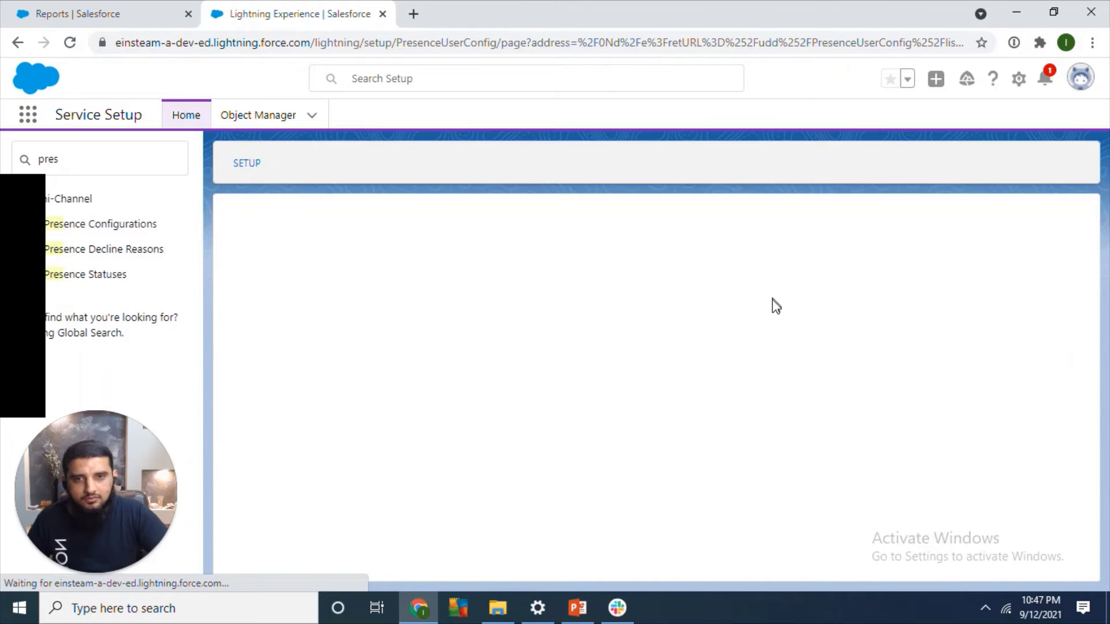
pyautogui.moveTo(1080, 301); pyautogui.dragTo(1030, 236)
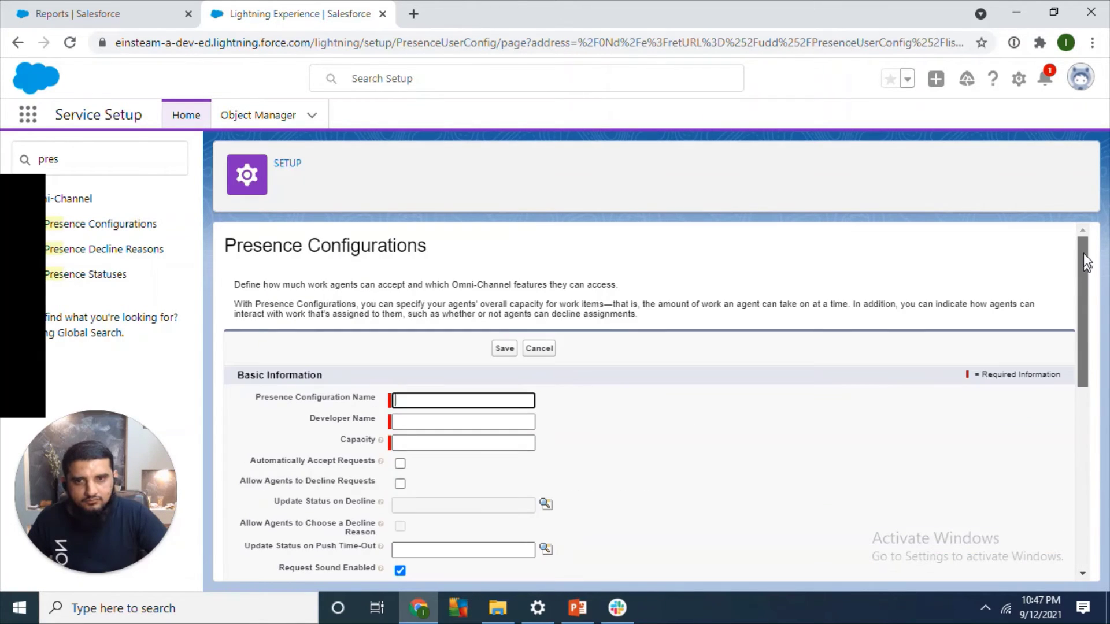
pyautogui.click(17, 46)
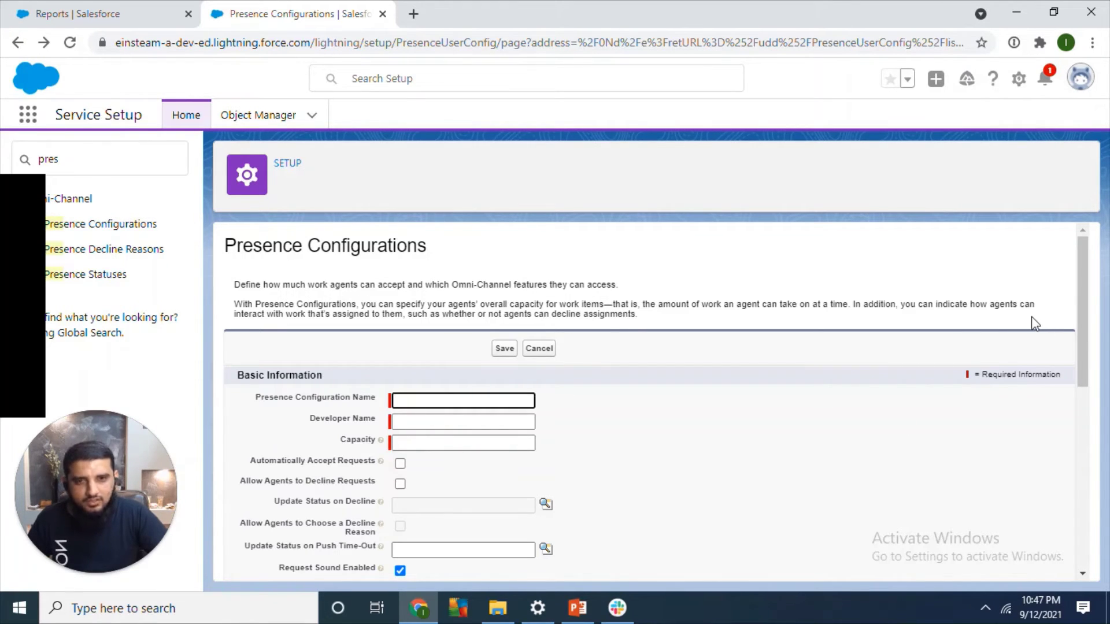
pyautogui.moveTo(1080, 299); pyautogui.dragTo(890, 224)
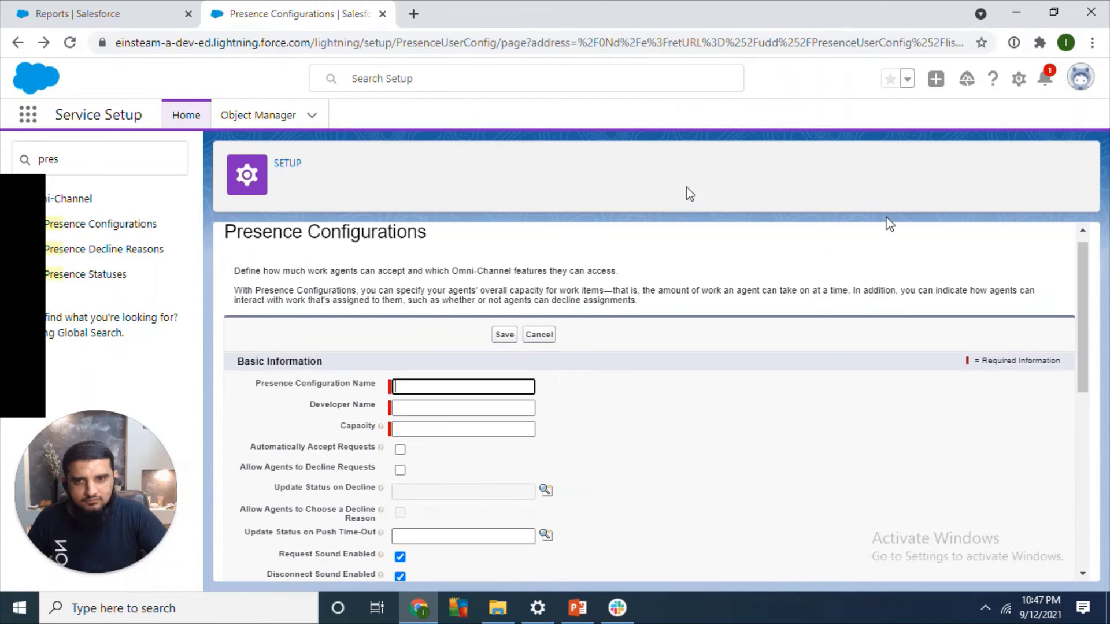
pyautogui.click(17, 42)
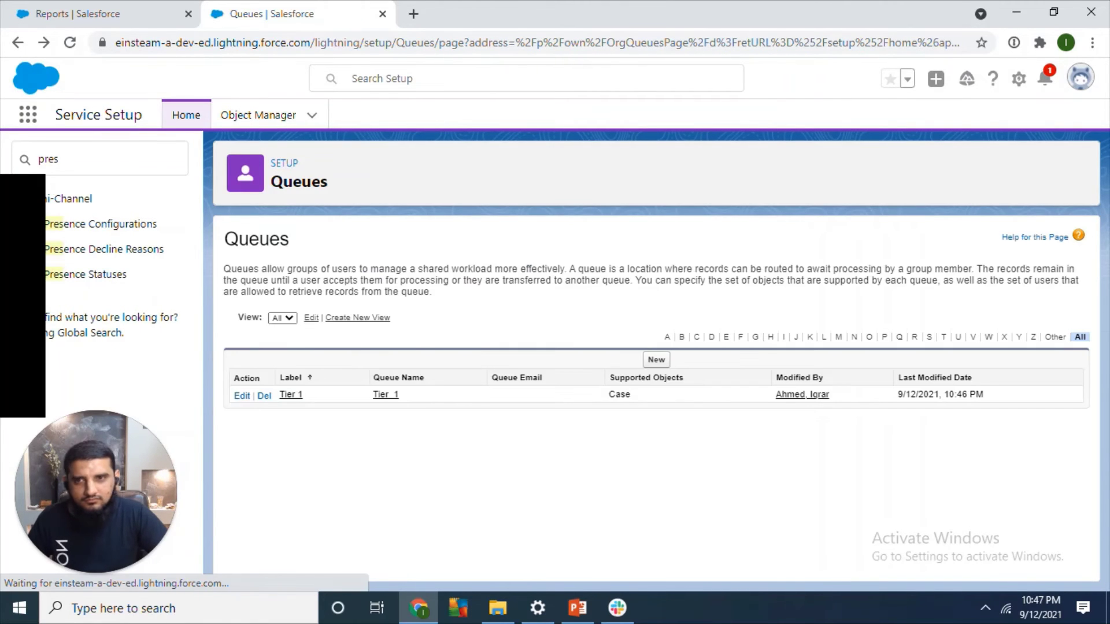
pyautogui.click(145, 225)
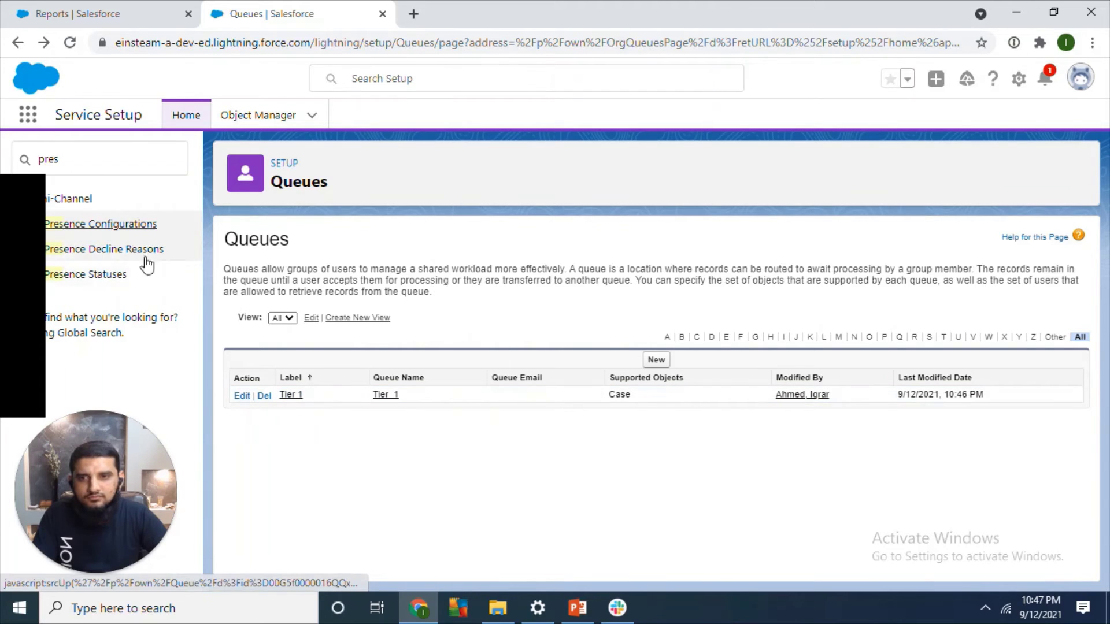
pyautogui.click(139, 228)
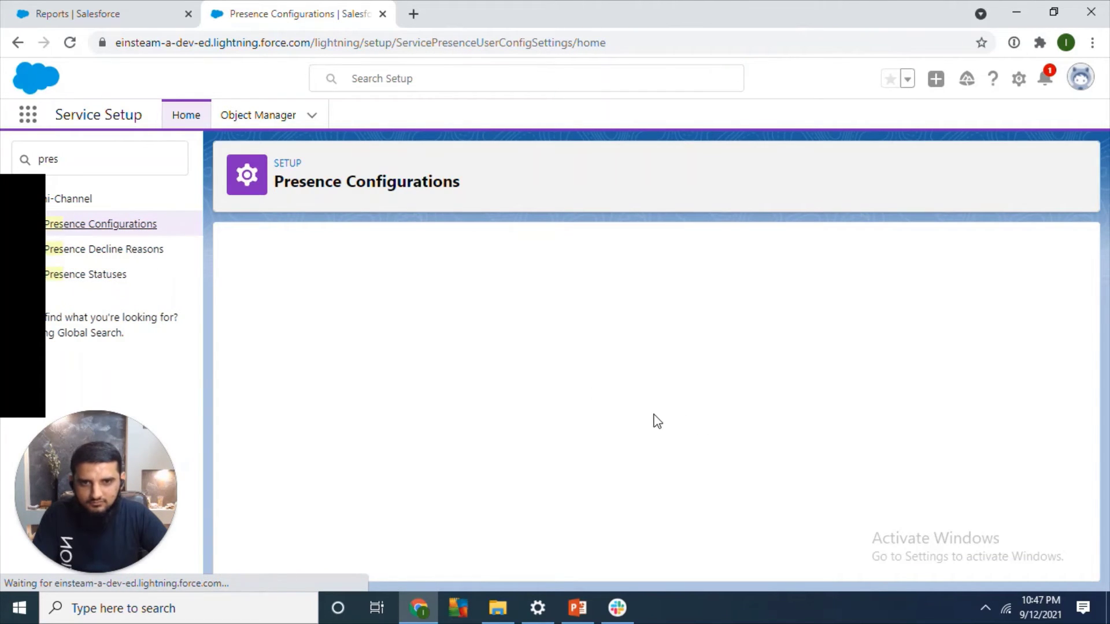
# Step: Edit the Default Presence Configuration, keep capacity at 4, and save it
pyautogui.click(335, 389)
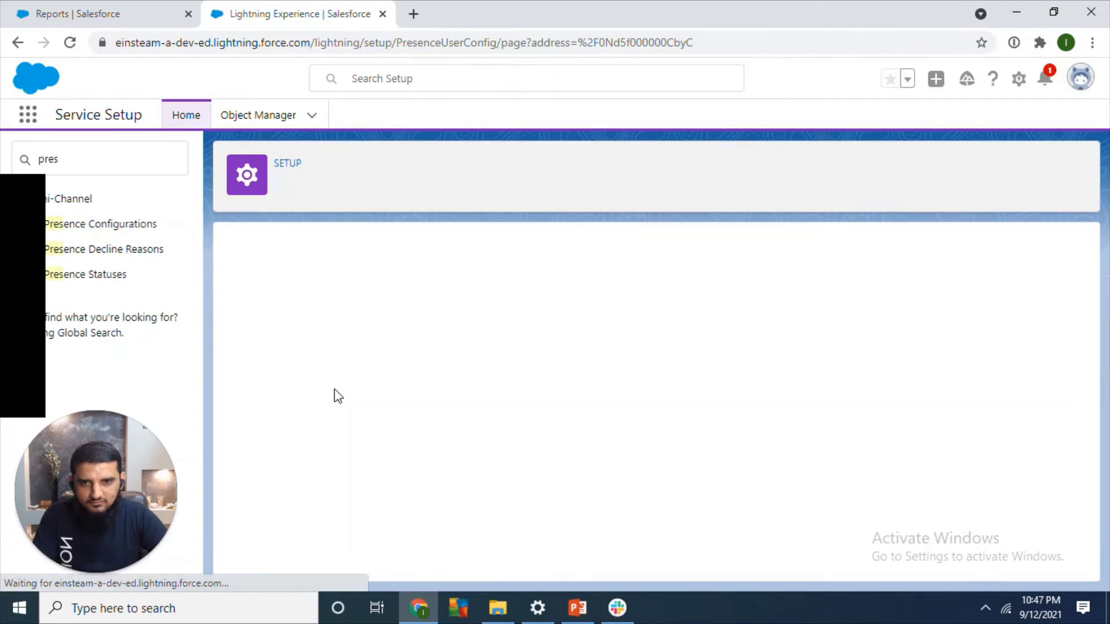
pyautogui.moveTo(1083, 327); pyautogui.dragTo(1065, 433)
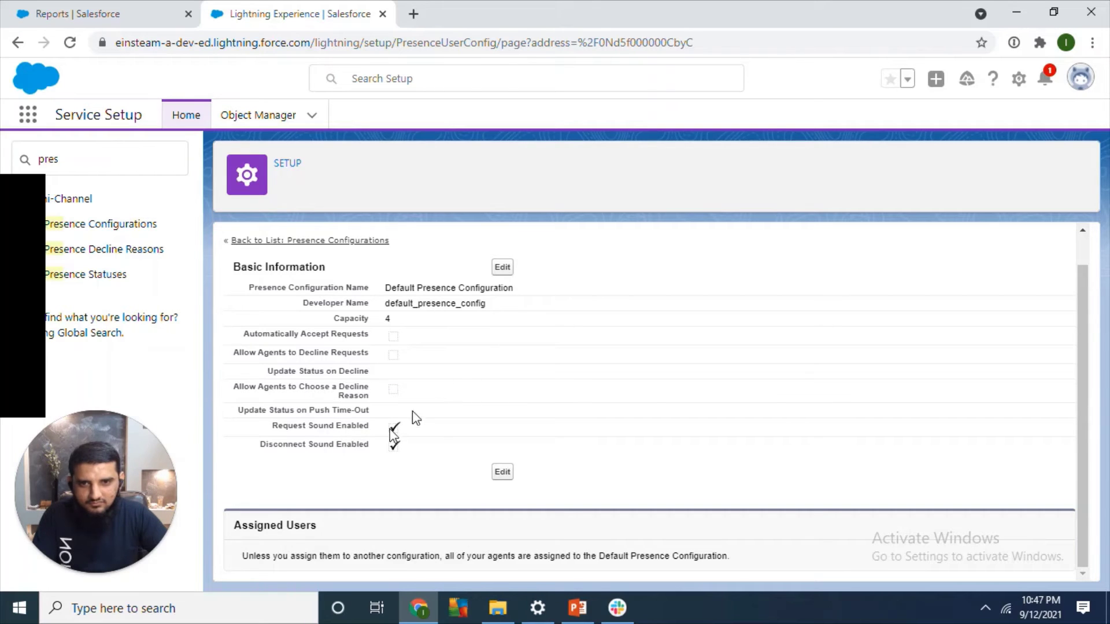
pyautogui.click(502, 267)
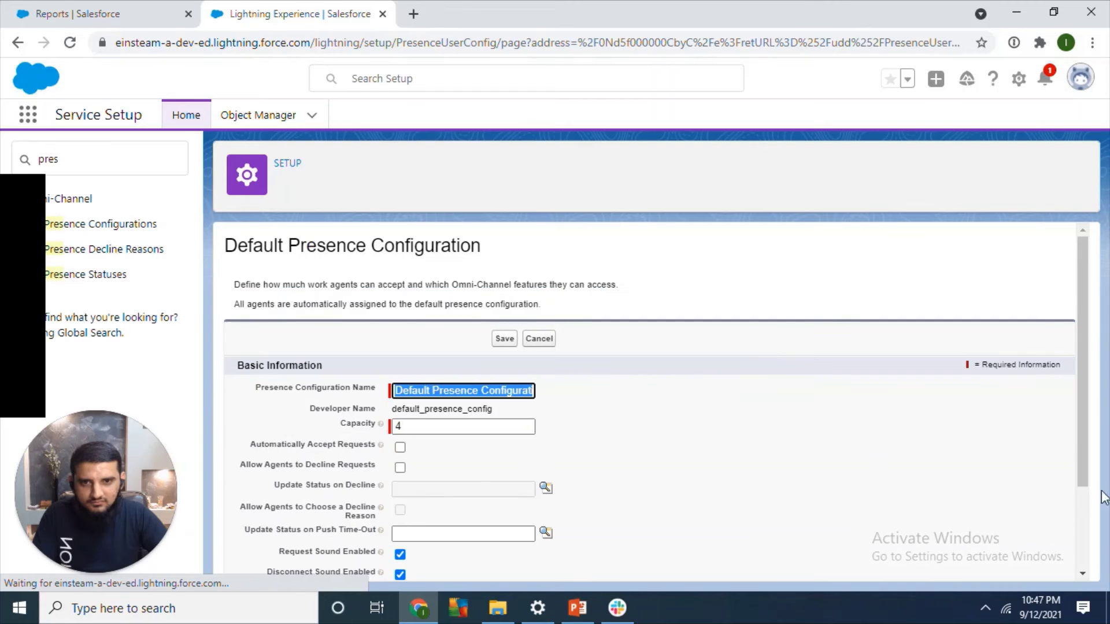
pyautogui.moveTo(1079, 395); pyautogui.dragTo(1063, 481)
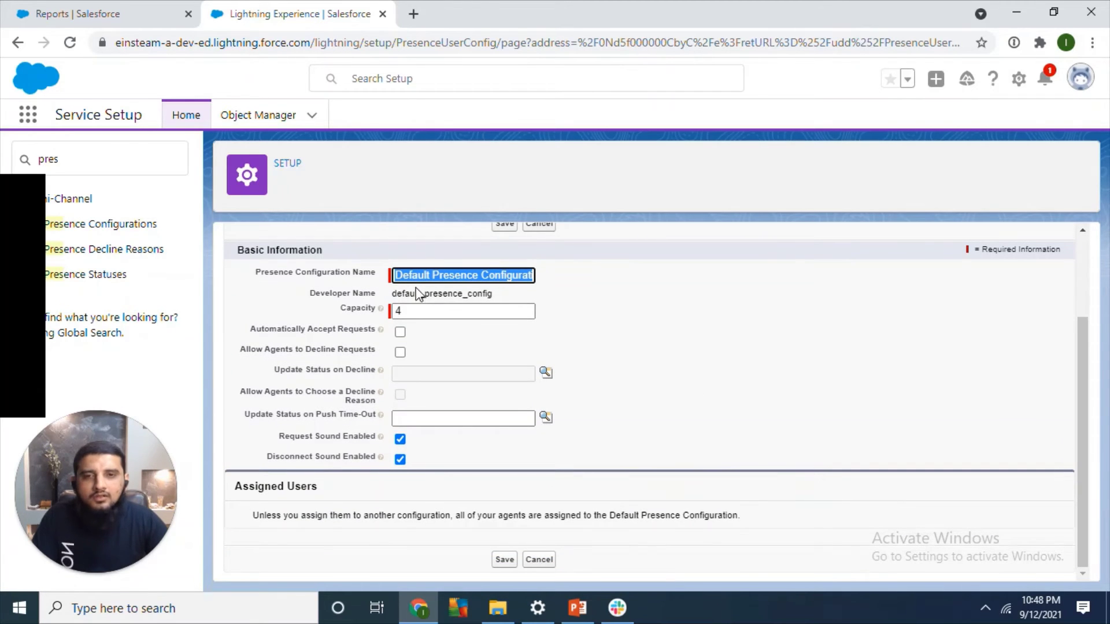
pyautogui.moveTo(383, 310)
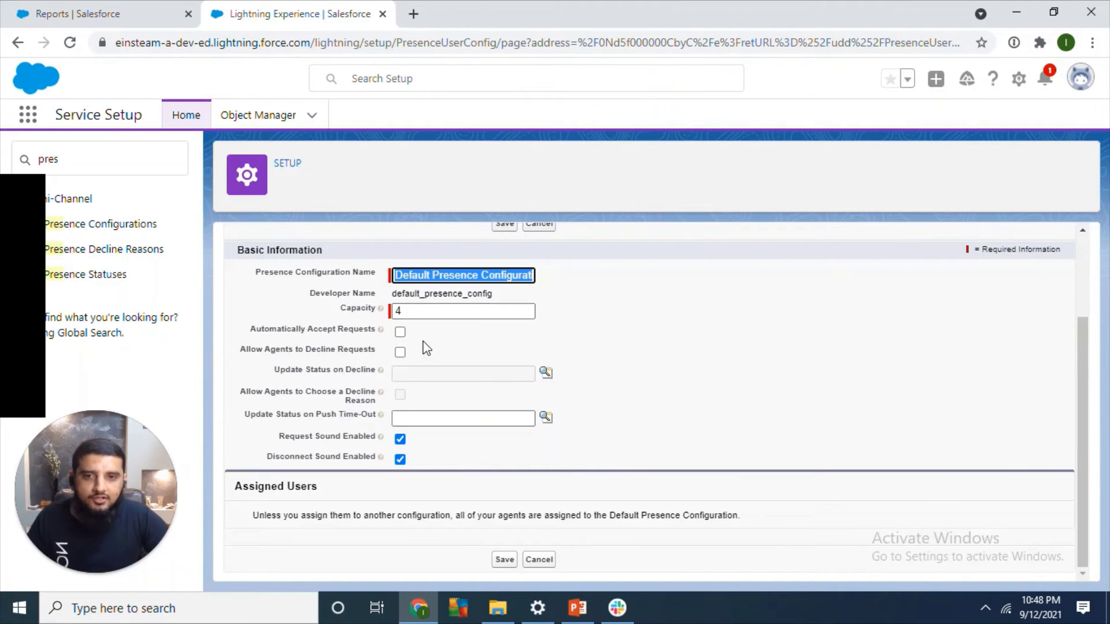
pyautogui.press('Tab')
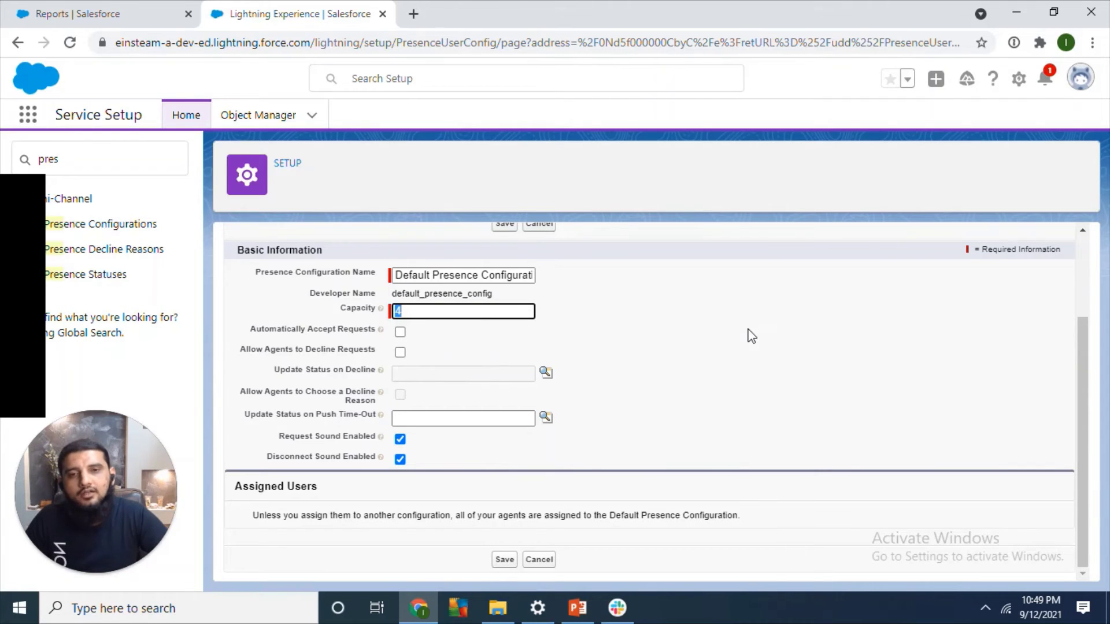
pyautogui.moveTo(1083, 353); pyautogui.dragTo(1081, 283)
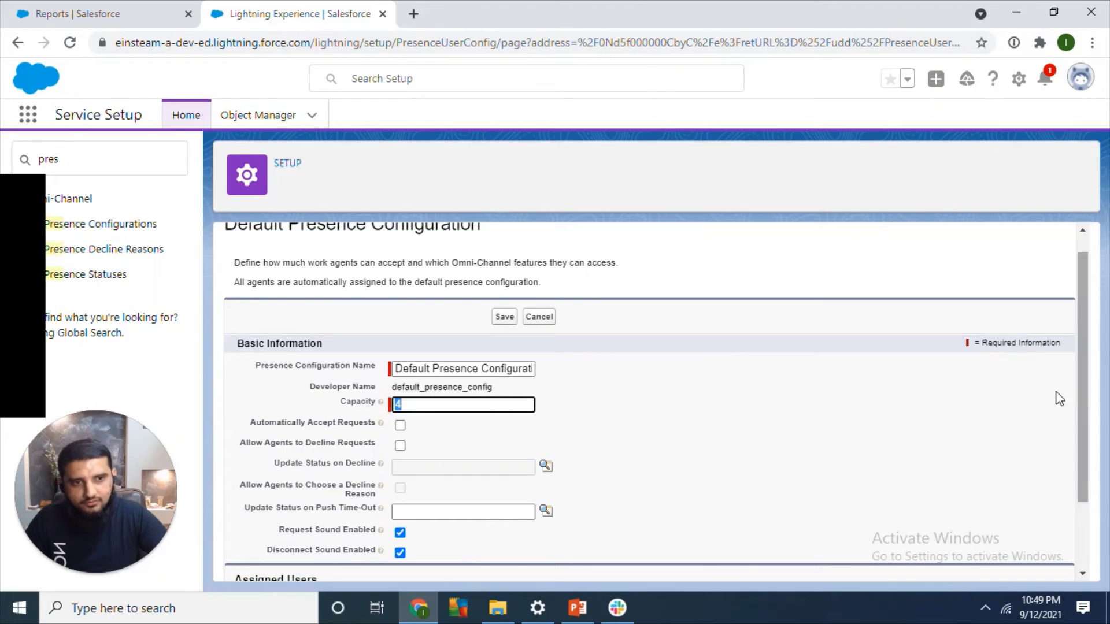
pyautogui.scroll(-2, 1082, 412)
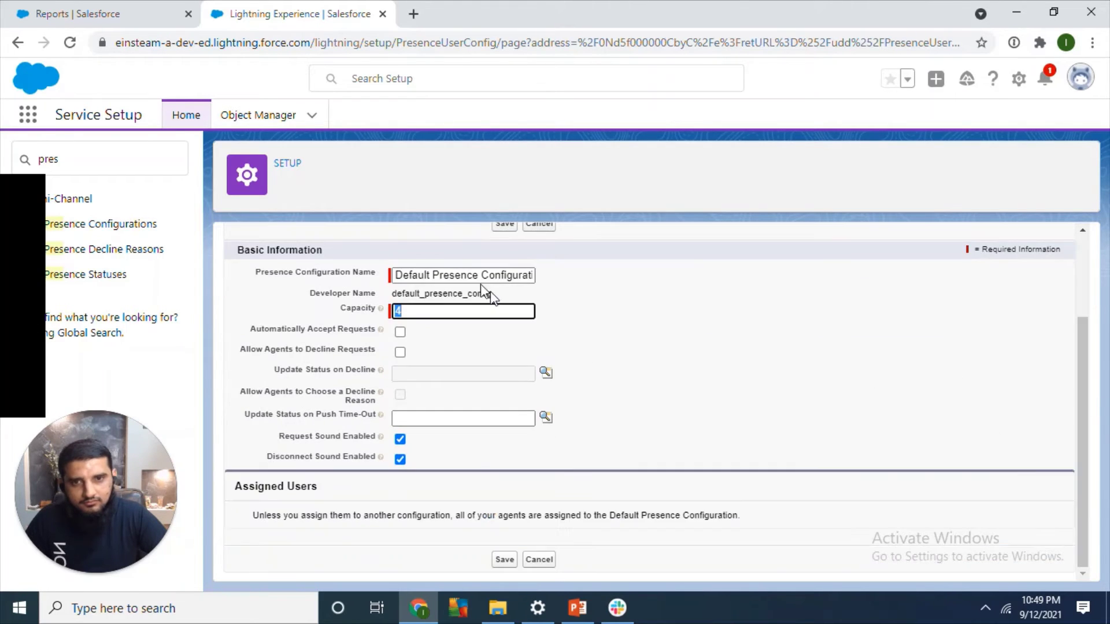
pyautogui.click(504, 228)
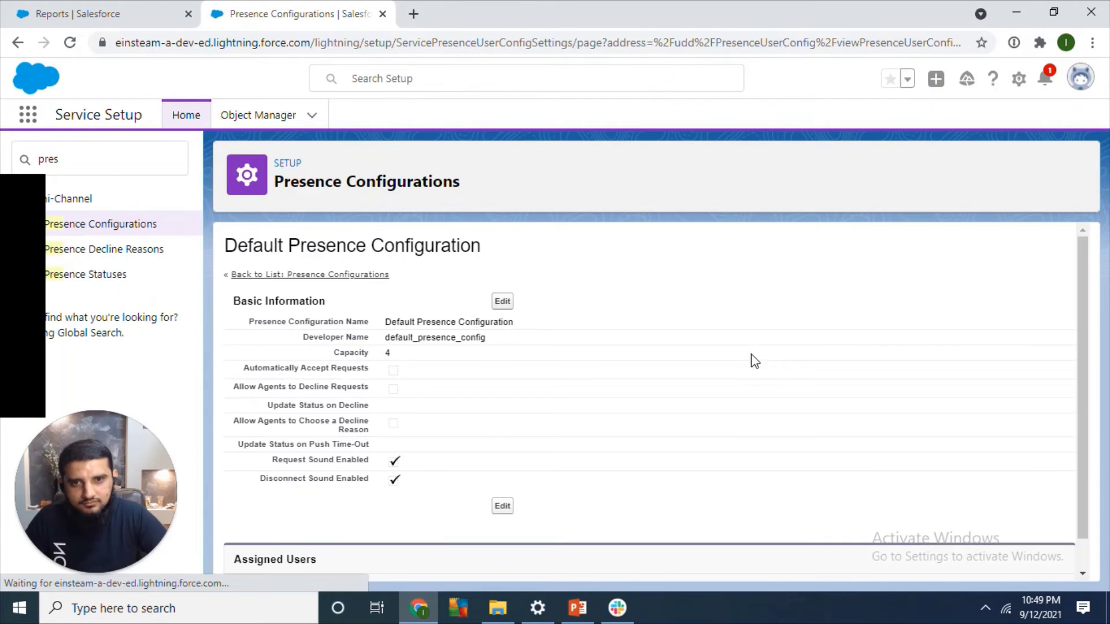
# Step: Extend the Quick Find search and open the Presence Statuses setup page
pyautogui.scroll(-2, 1083, 405)
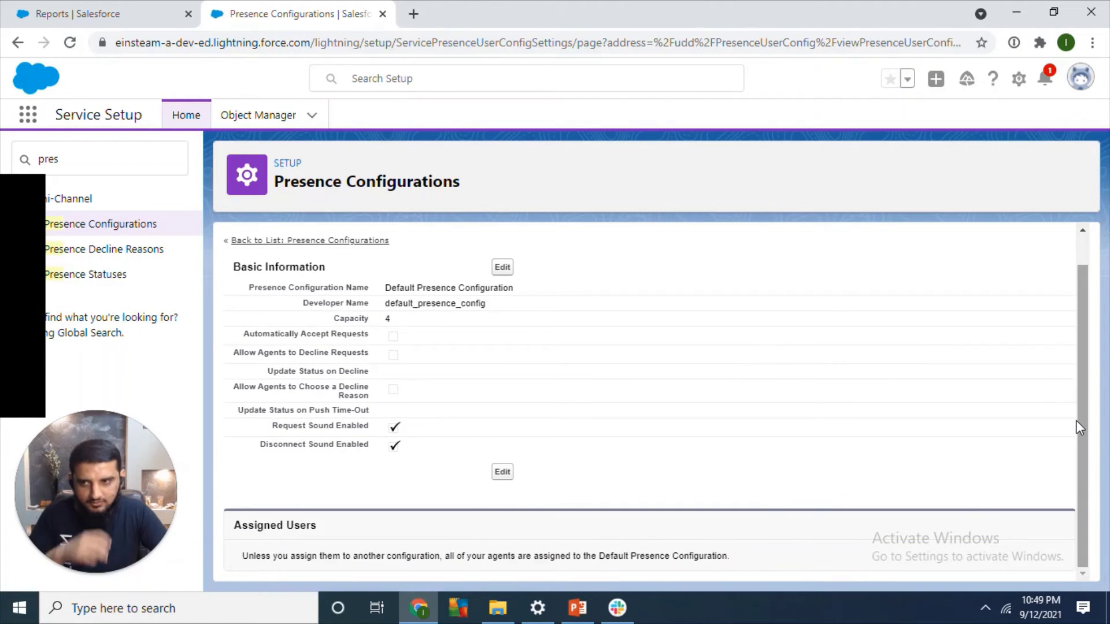
pyautogui.doubleClick(49, 159)
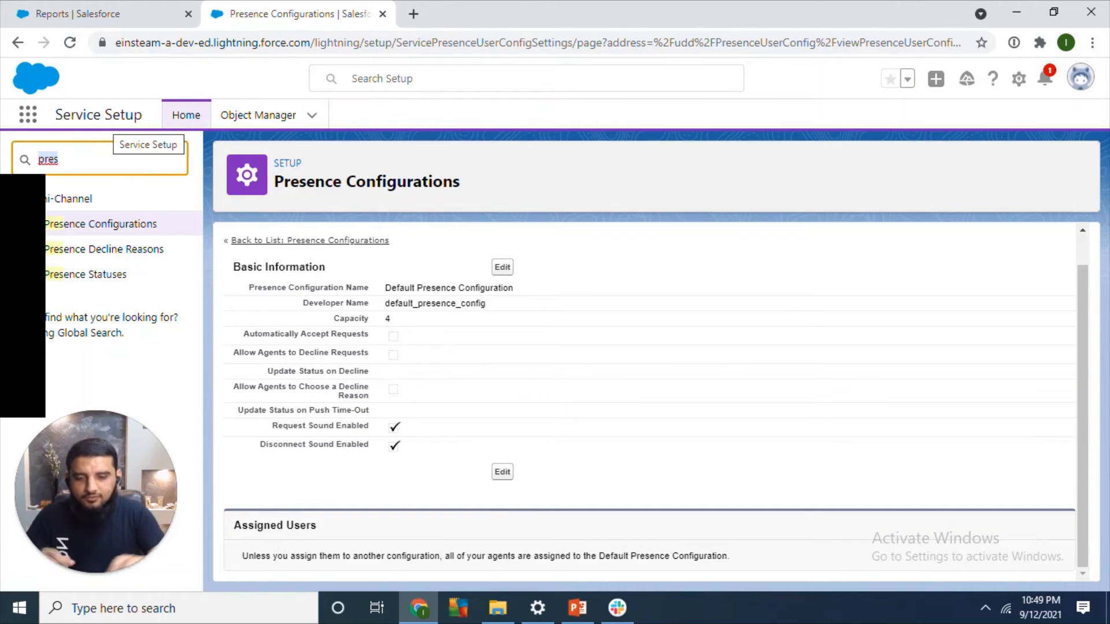
pyautogui.click(58, 158)
pyautogui.write('e')
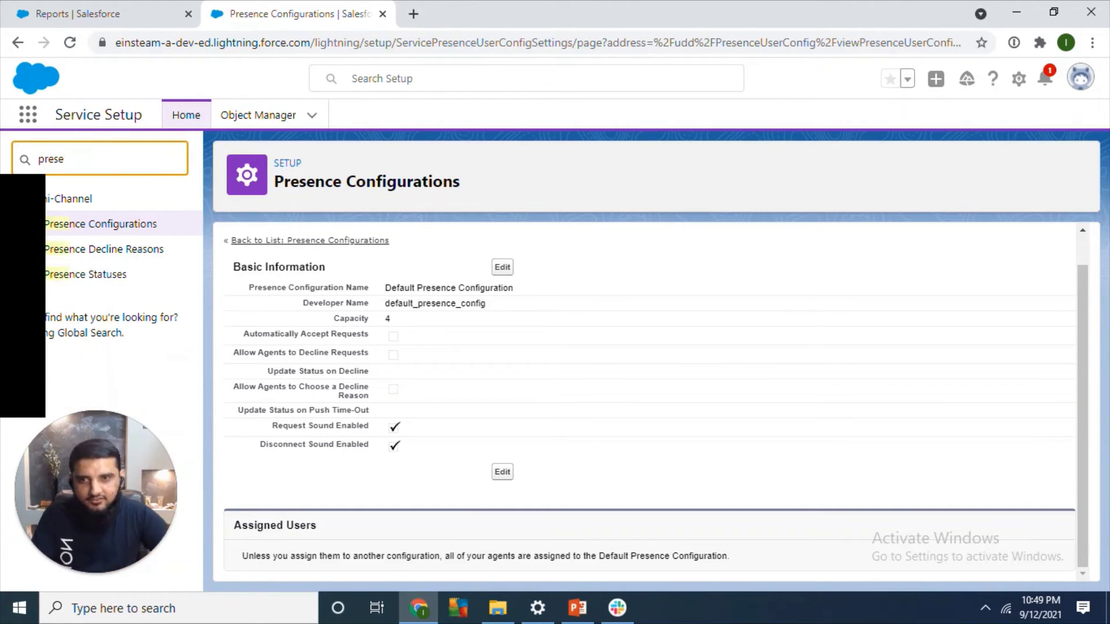
pyautogui.click(109, 275)
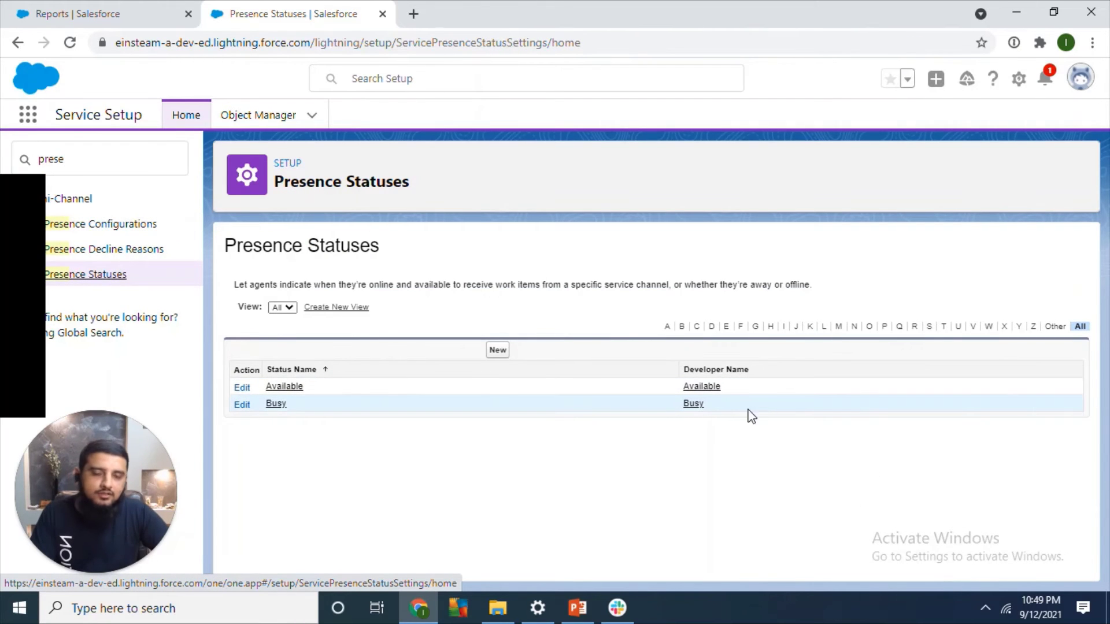
# Step: Start a new presence status named Online
pyautogui.click(509, 354)
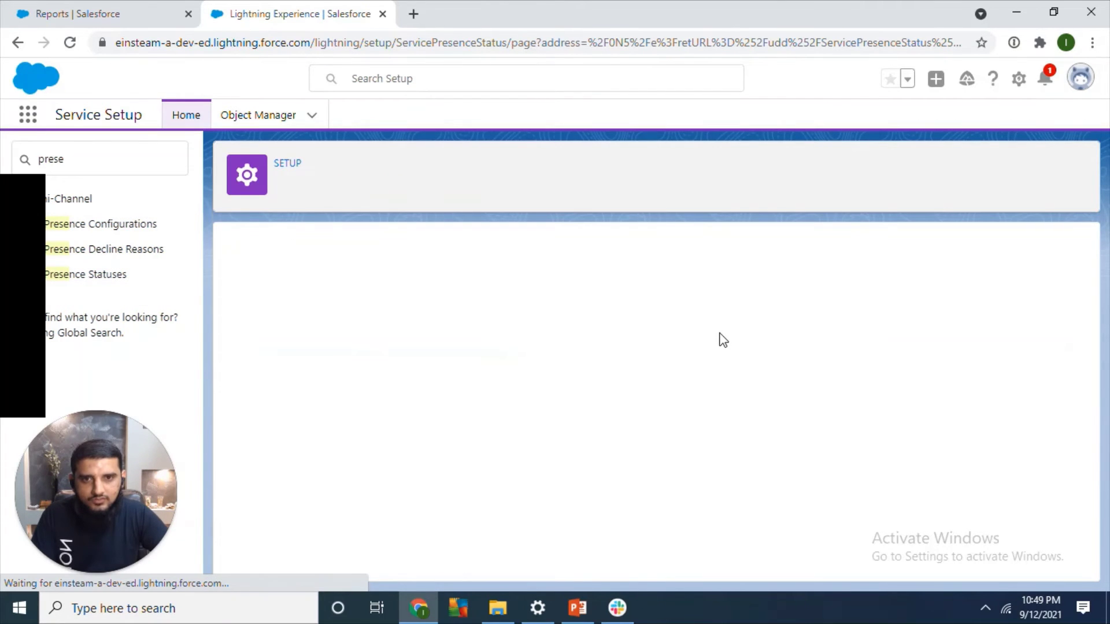
pyautogui.scroll(-2, 1068, 381)
pyautogui.scroll(1, 1066, 371)
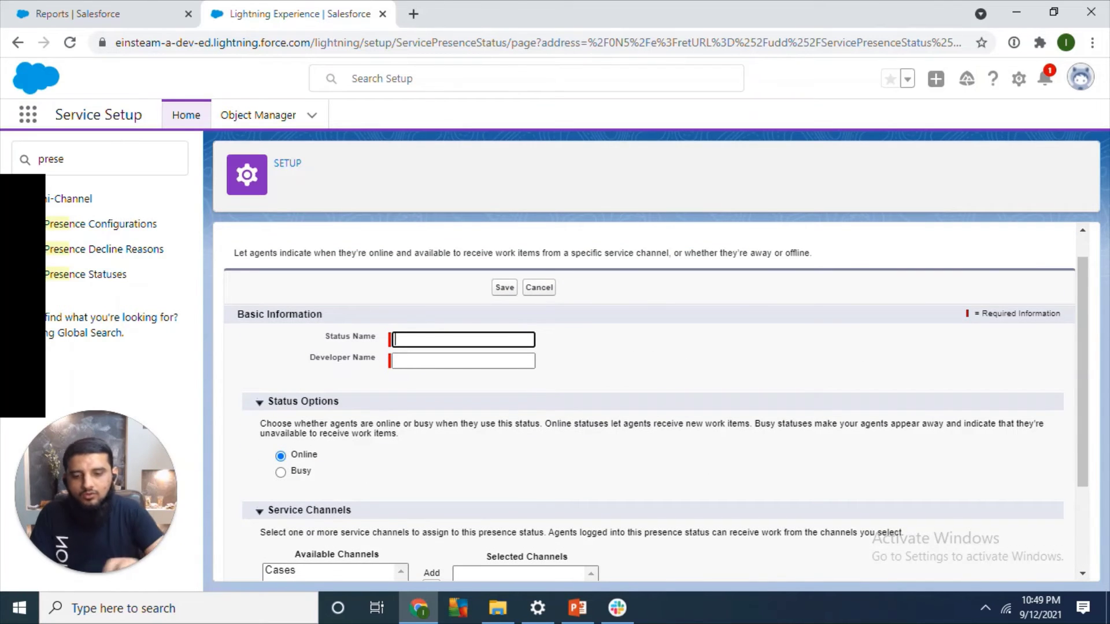
pyautogui.write('Online')
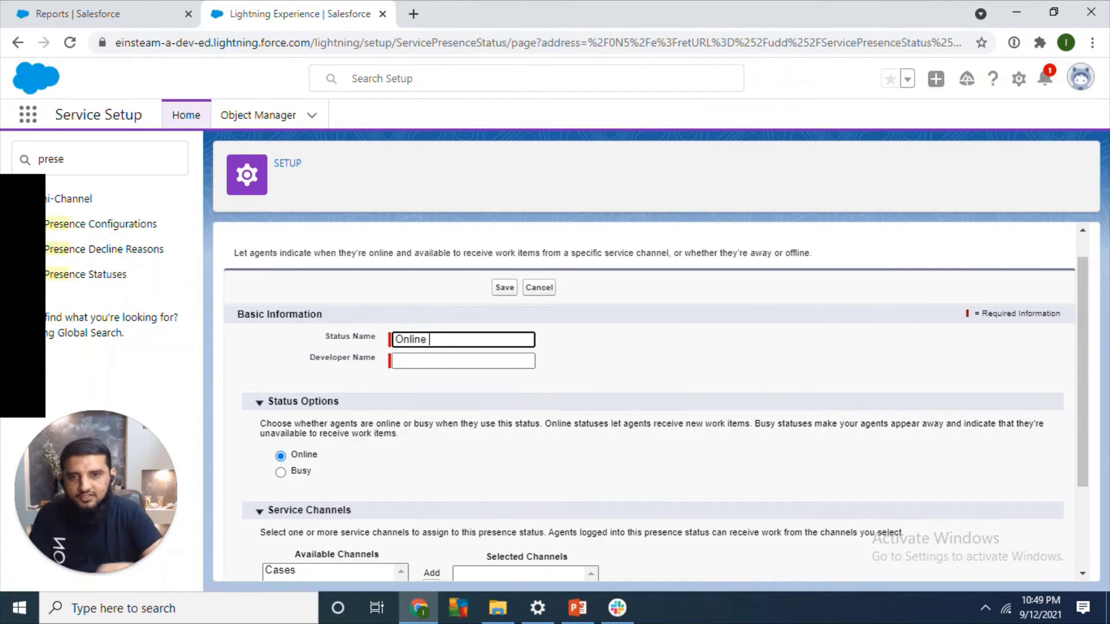
pyautogui.press('Tab')
# Step: Assign the Cases channel to Online, save it, and return to Presence Statuses
pyautogui.moveTo(1078, 471); pyautogui.dragTo(1084, 538)
pyautogui.moveTo(358, 367); pyautogui.dragTo(296, 347)
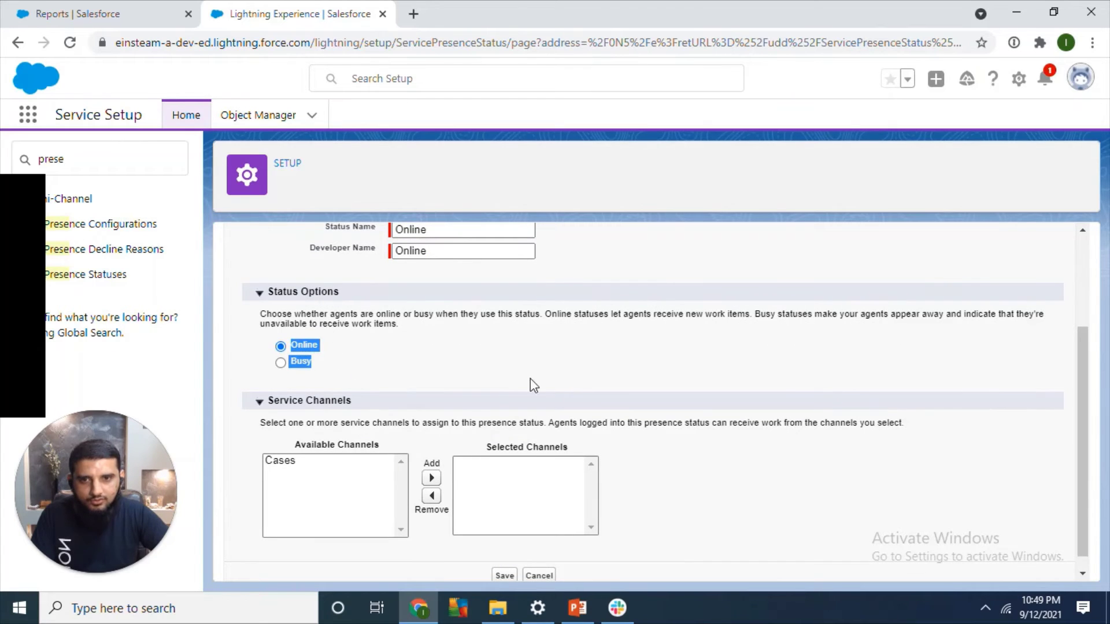
pyautogui.click(287, 462)
pyautogui.click(431, 478)
pyautogui.click(505, 576)
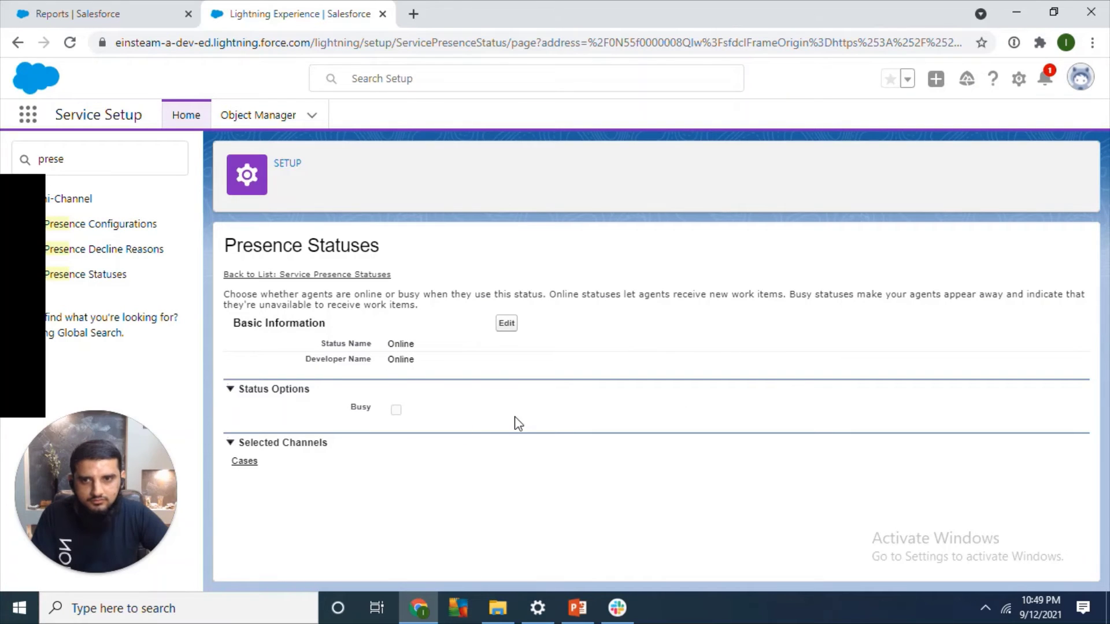
pyautogui.click(108, 275)
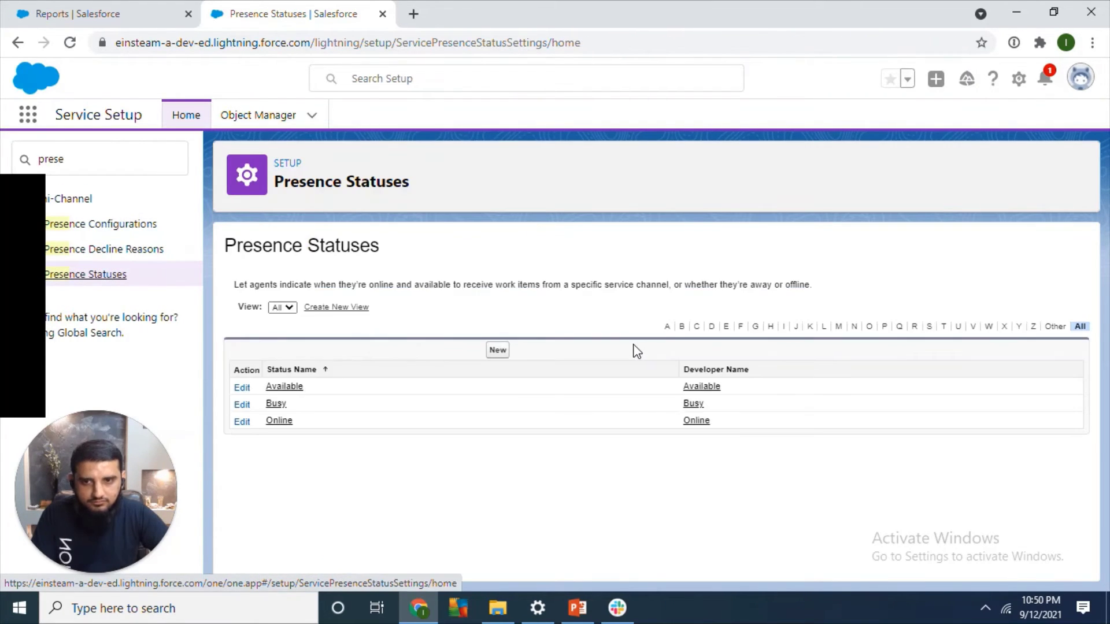
# Step: Start a new presence status named Offline
pyautogui.click(495, 351)
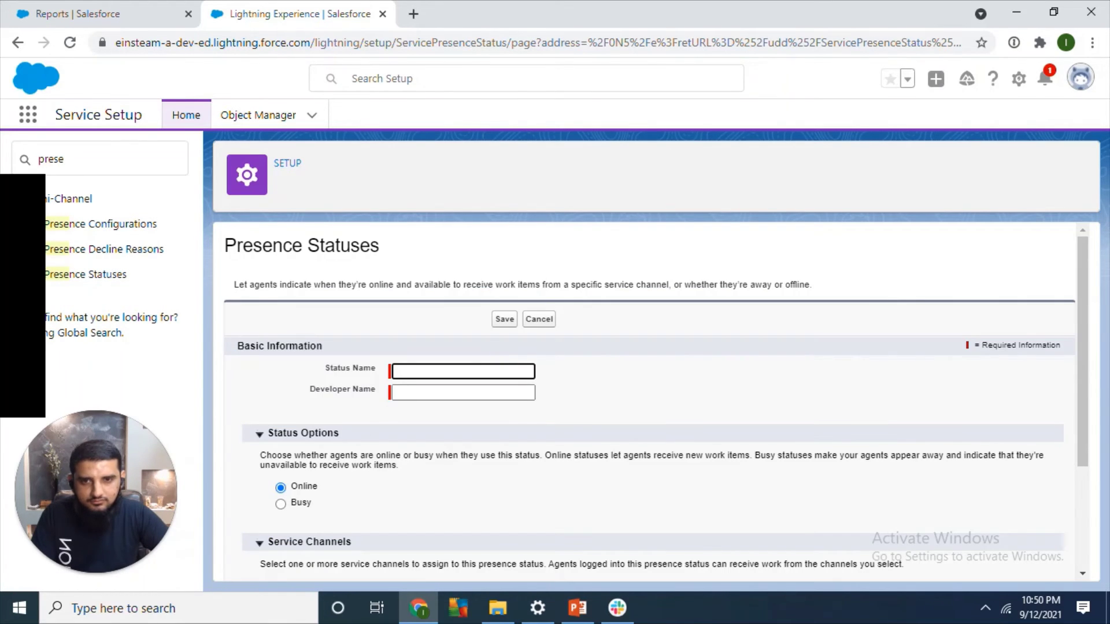
pyautogui.write('O')
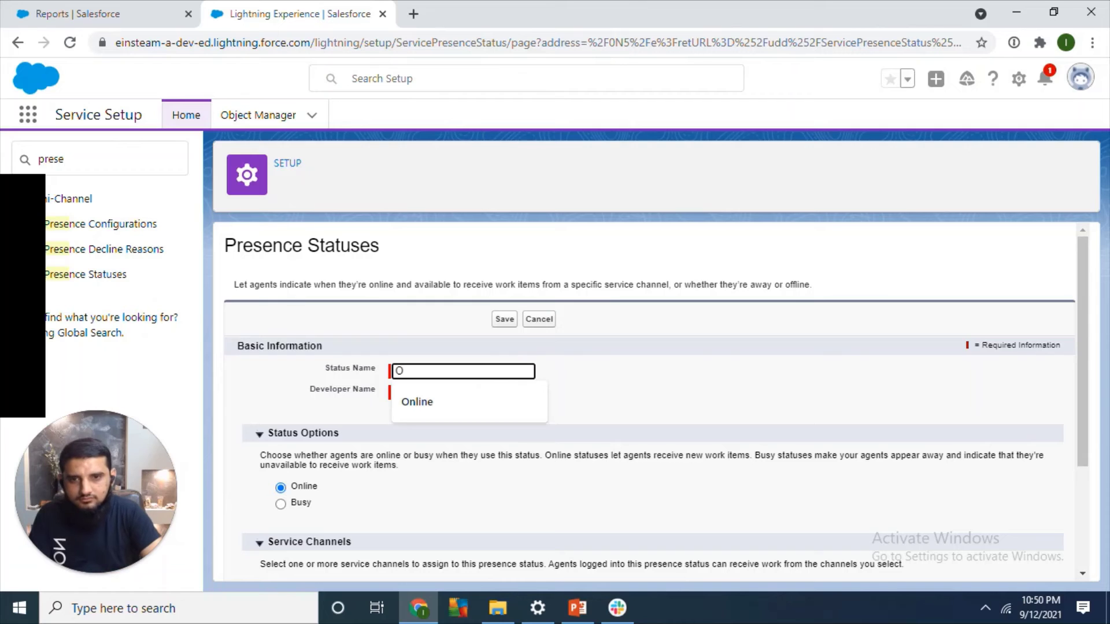
pyautogui.write('ffline')
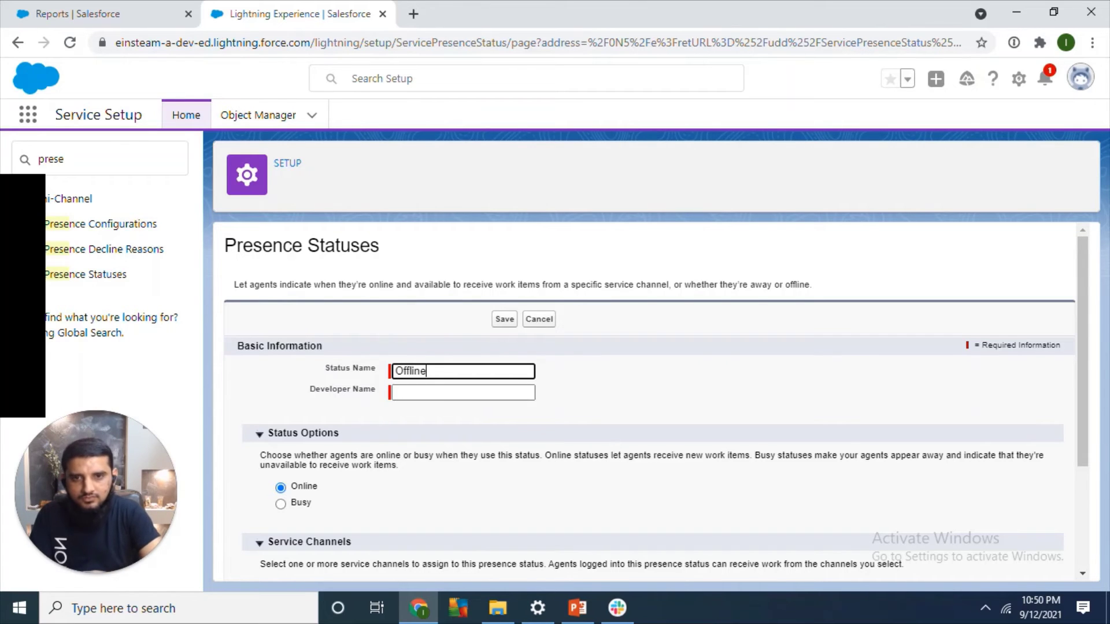
pyautogui.press('Tab')
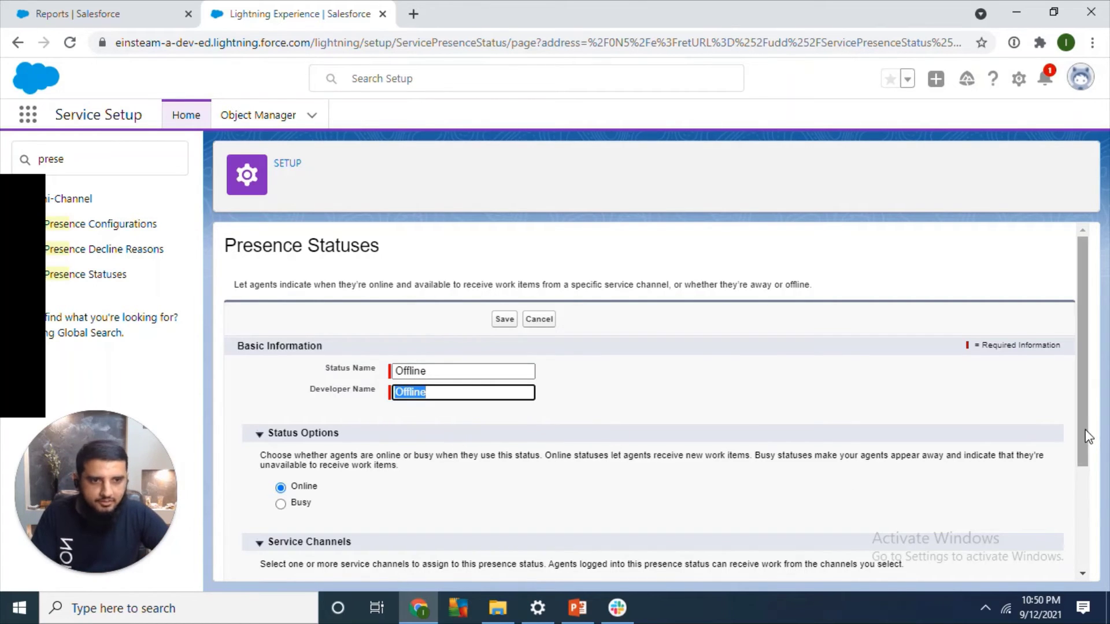
pyautogui.scroll(-2, 751, 422)
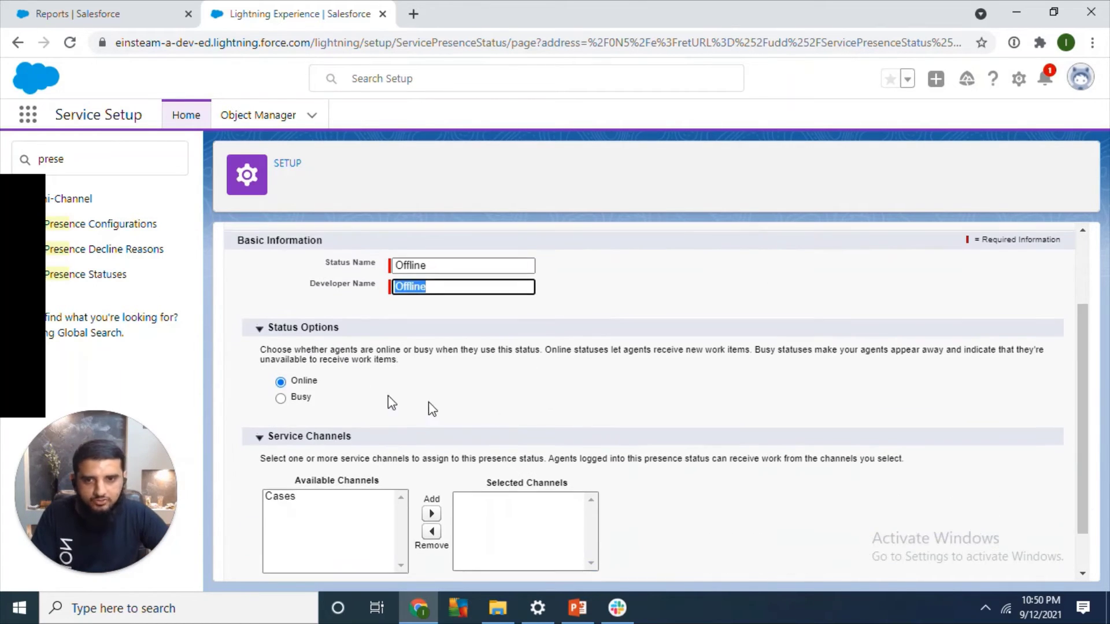
# Step: Make Offline a Busy status, save it, and search Quick Find for 'profile'
pyautogui.click(280, 397)
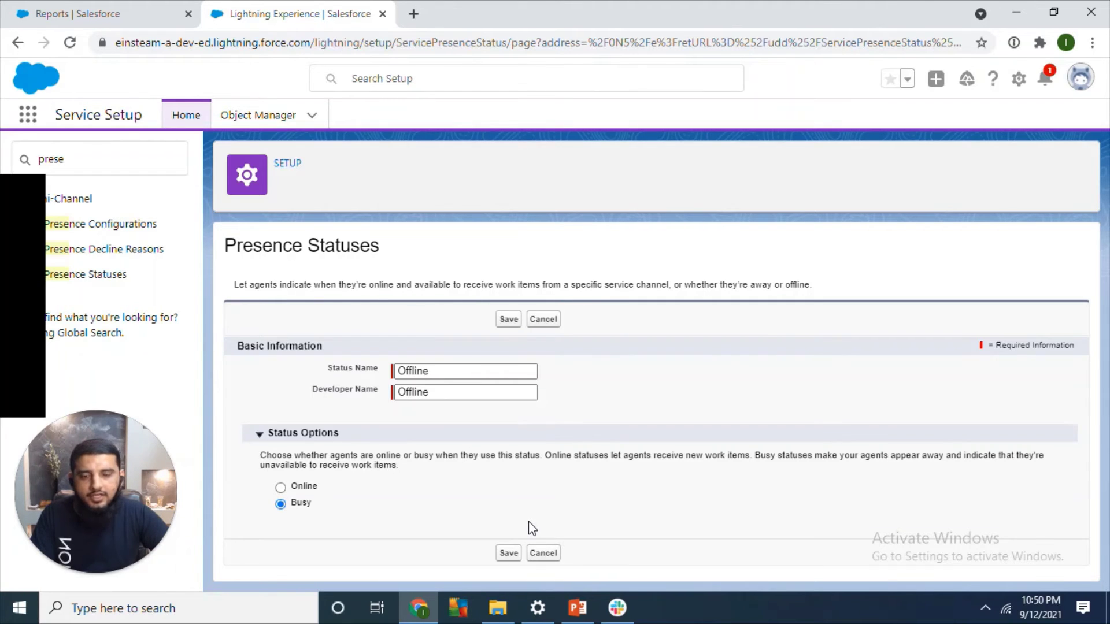
pyautogui.click(509, 553)
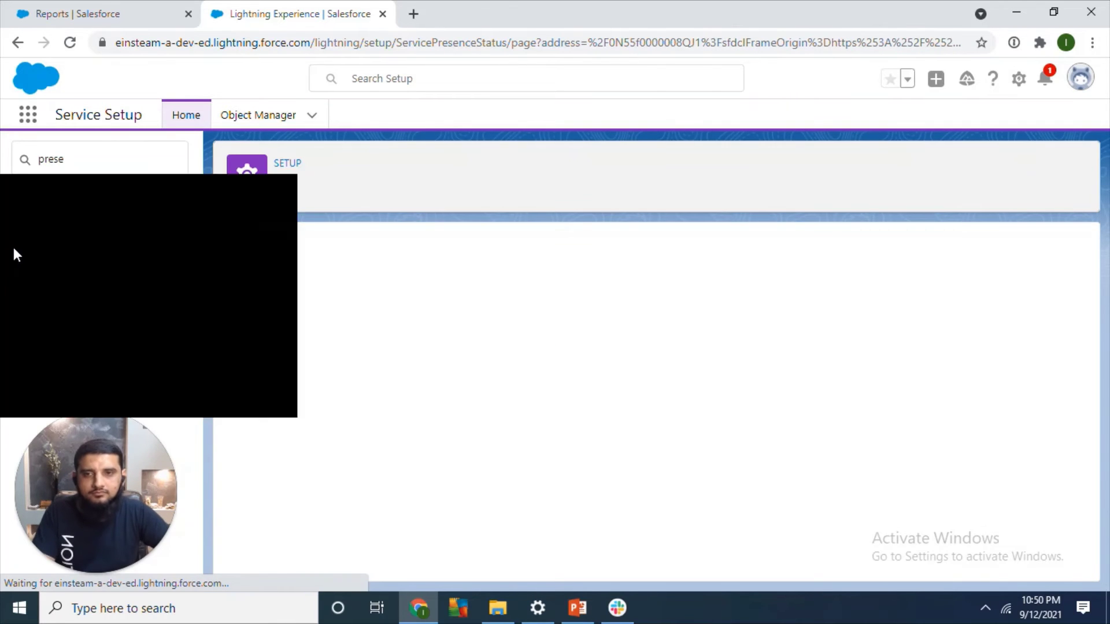
pyautogui.doubleClick(52, 159)
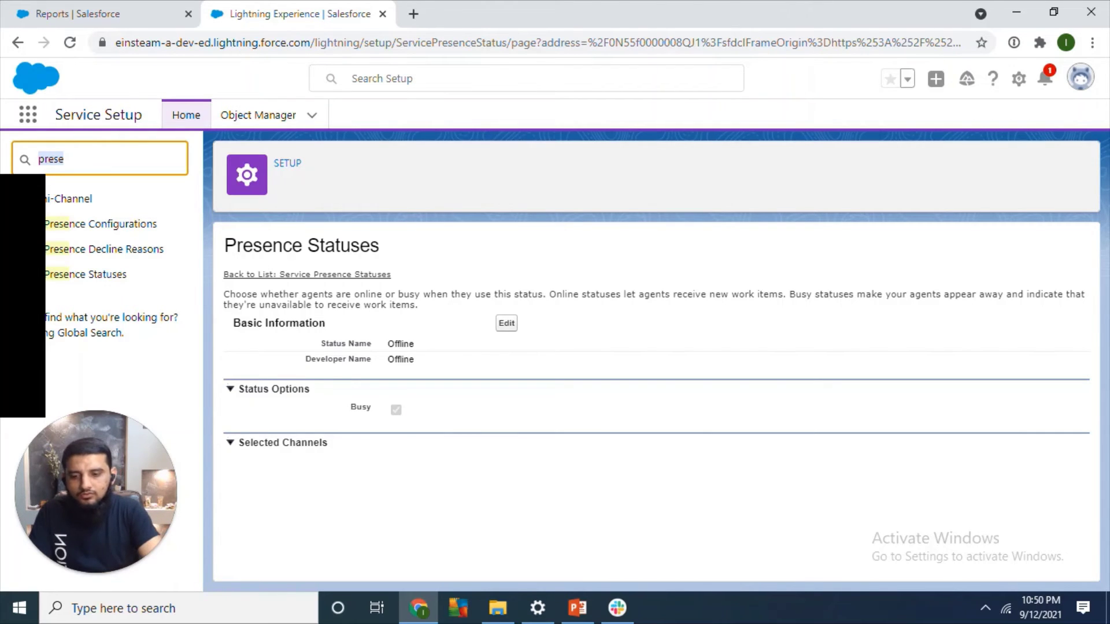
pyautogui.write('profile')
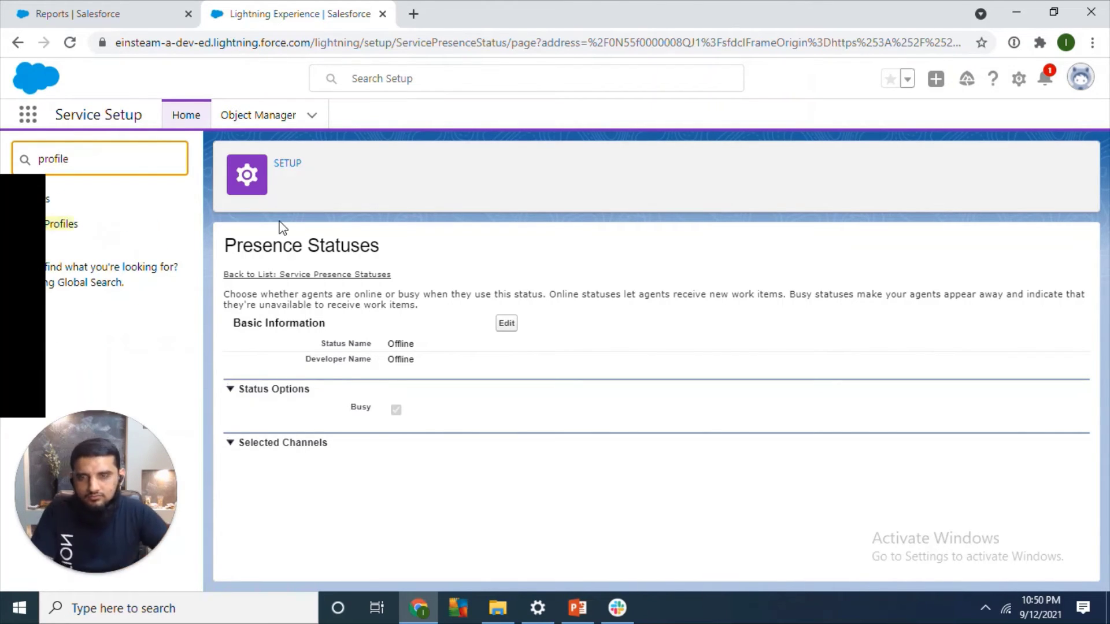
# Step: Open the System Administrator profile and find its presence status access section with 'presen'
pyautogui.click(62, 225)
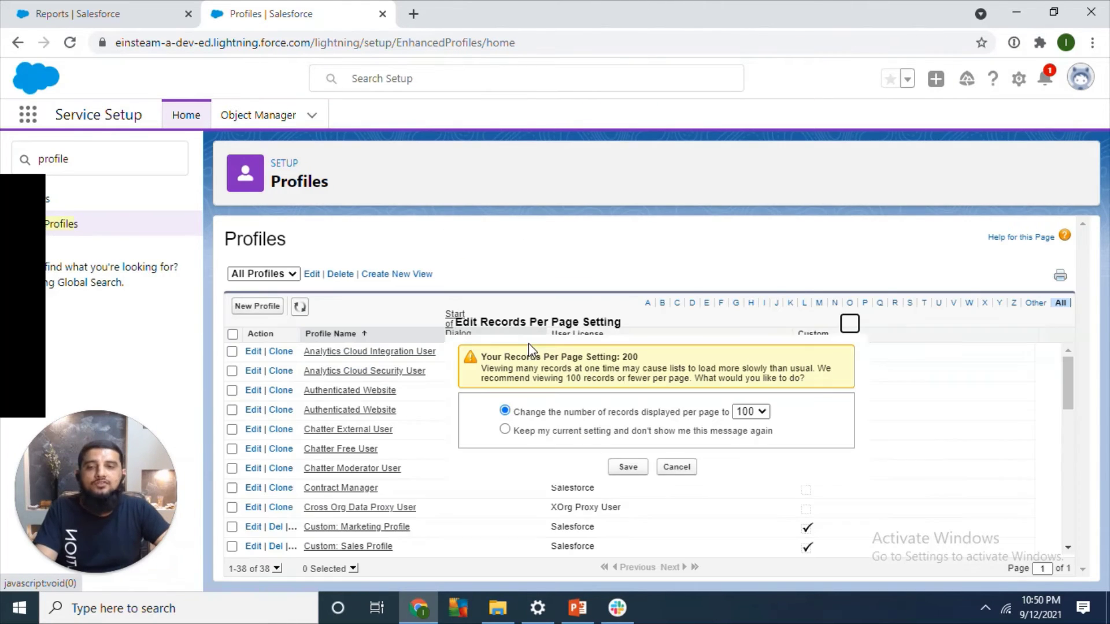
pyautogui.click(847, 324)
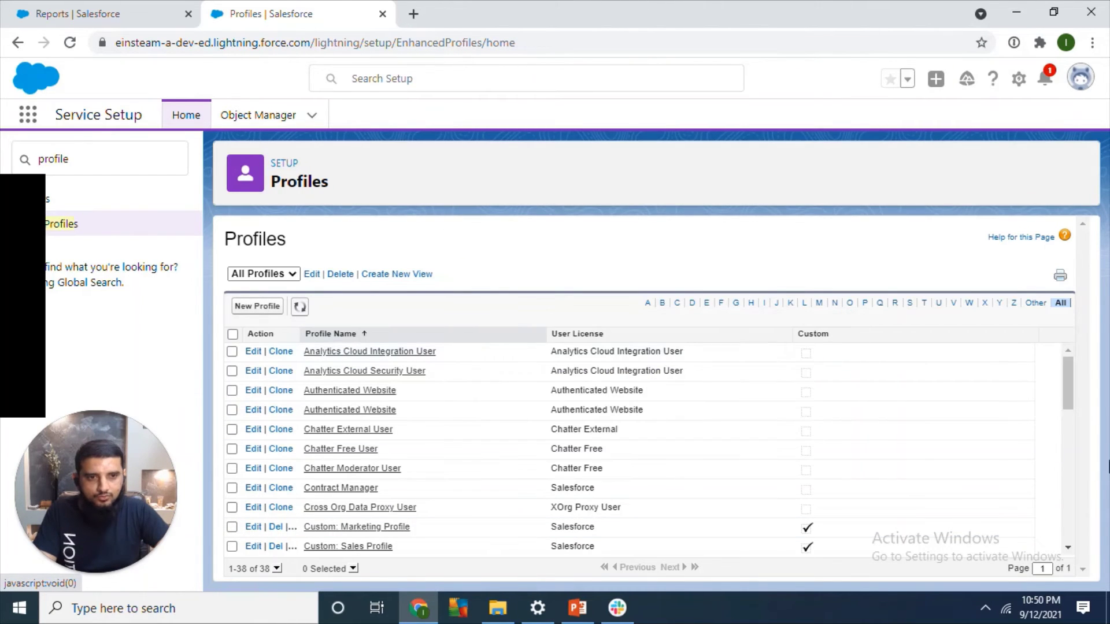
pyautogui.moveTo(1067, 382); pyautogui.dragTo(1067, 556)
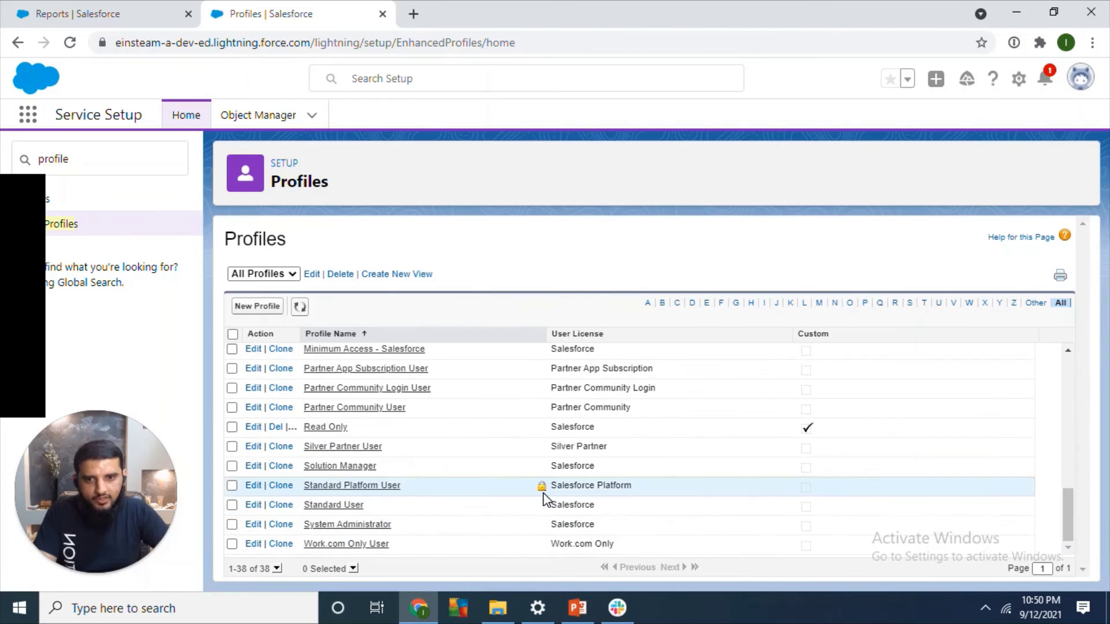
pyautogui.click(347, 525)
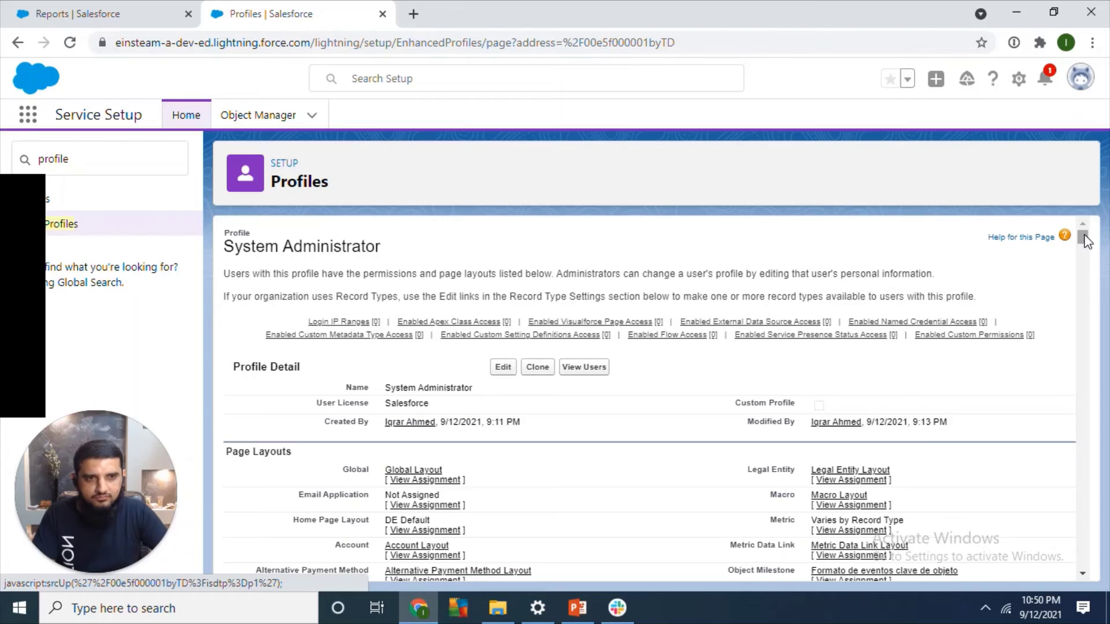
pyautogui.moveTo(1084, 241)
pyautogui.mouseDown()
pyautogui.moveTo(1083, 275)
pyautogui.moveTo(1078, 234)
pyautogui.moveTo(1081, 243)
pyautogui.mouseUp()
pyautogui.write('presen')
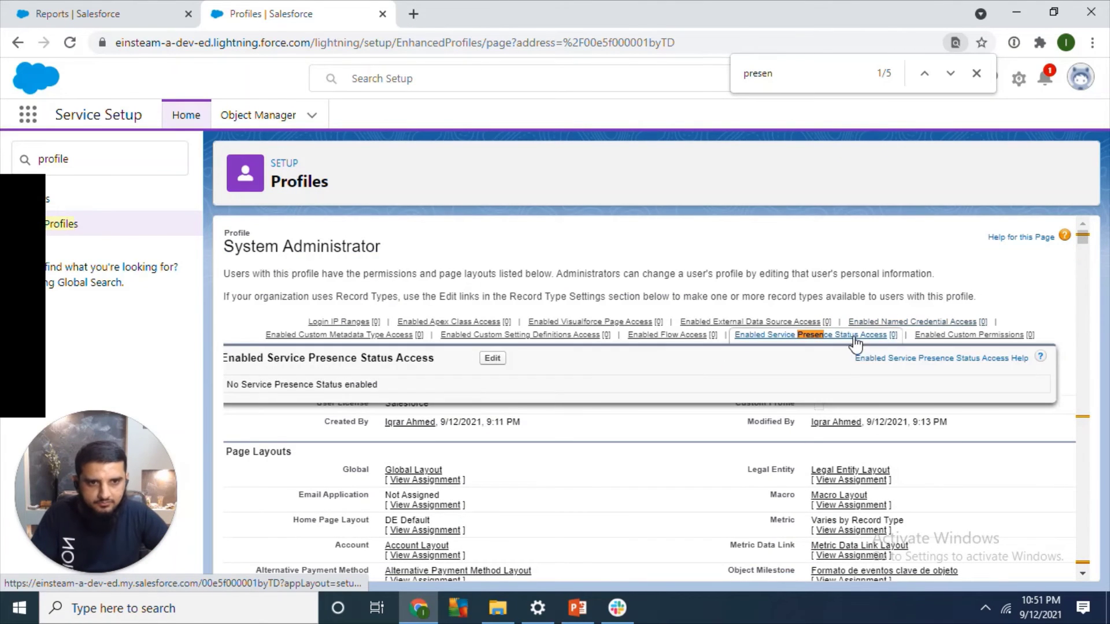
pyautogui.click(856, 337)
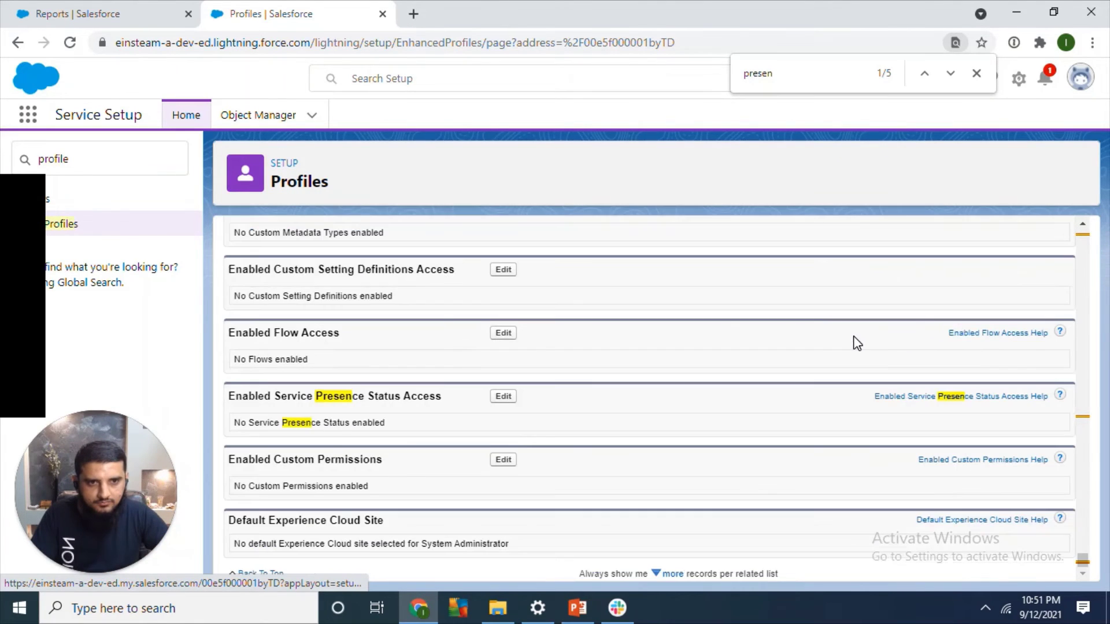
# Step: Enable the Offline and Online presence statuses for the System Administrator profile and save
pyautogui.click(501, 398)
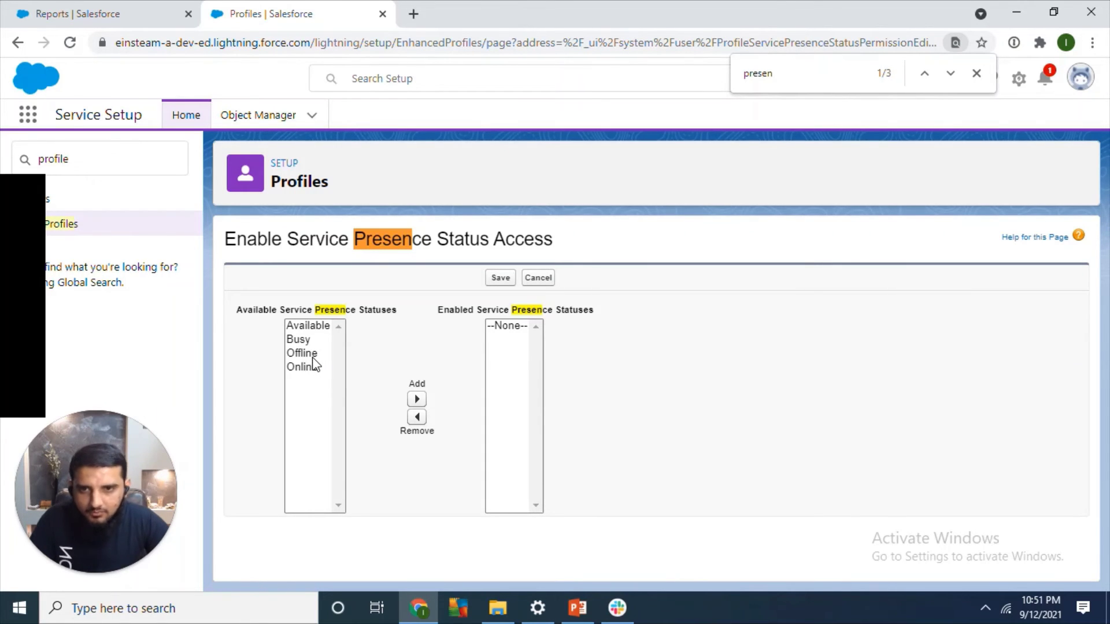
pyautogui.moveTo(311, 357); pyautogui.dragTo(310, 370)
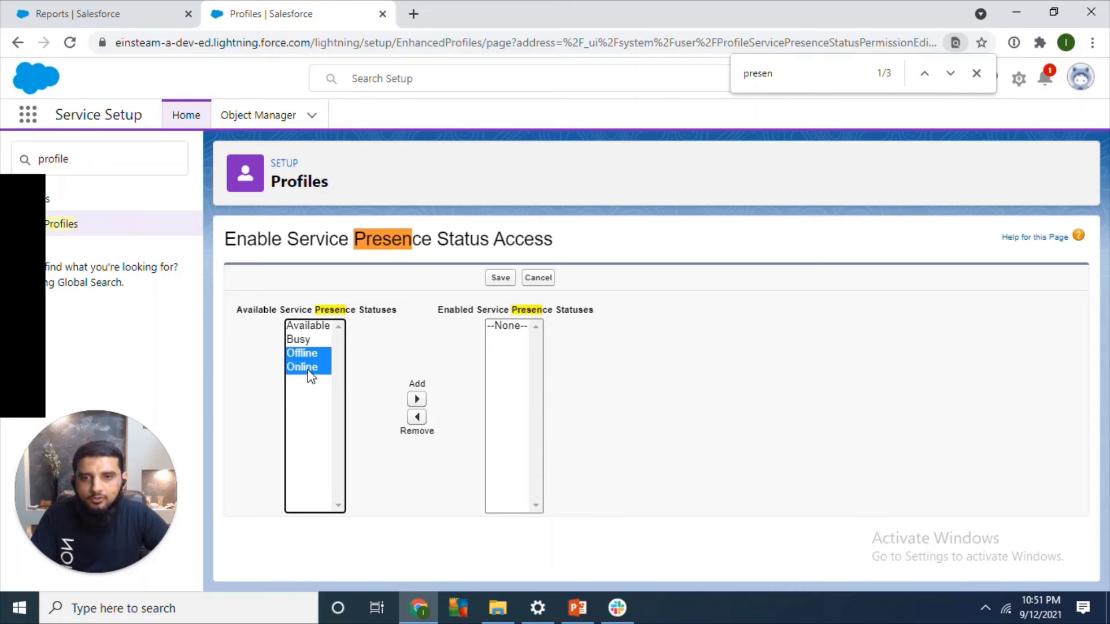
pyautogui.click(417, 400)
pyautogui.click(493, 282)
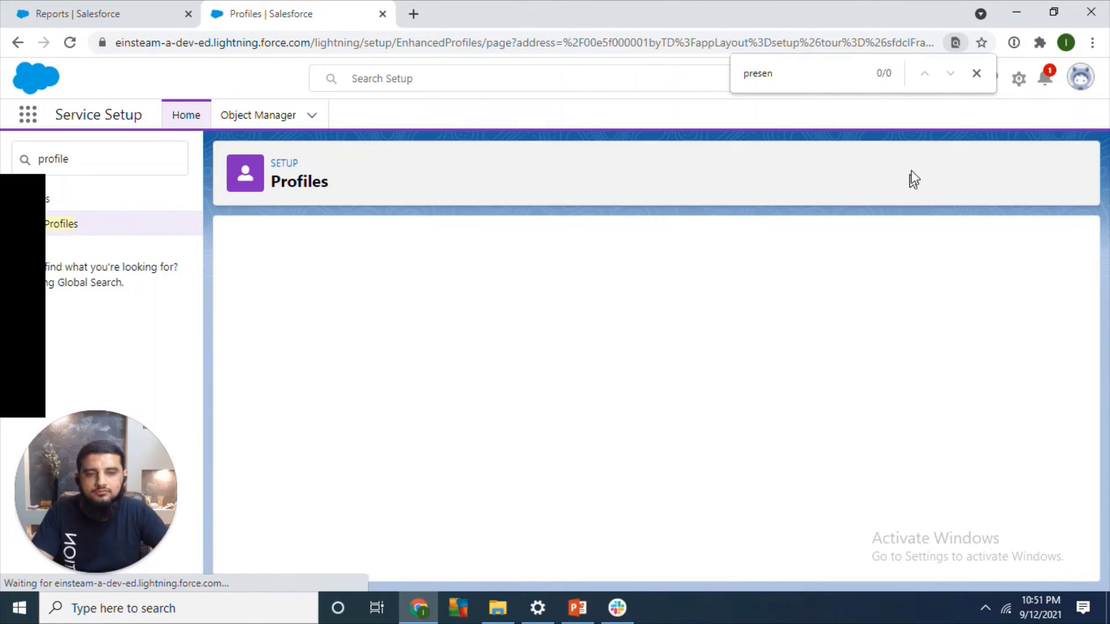
# Step: Close the find bar and confirm the profile lists 2 enabled presence statuses
pyautogui.click(975, 75)
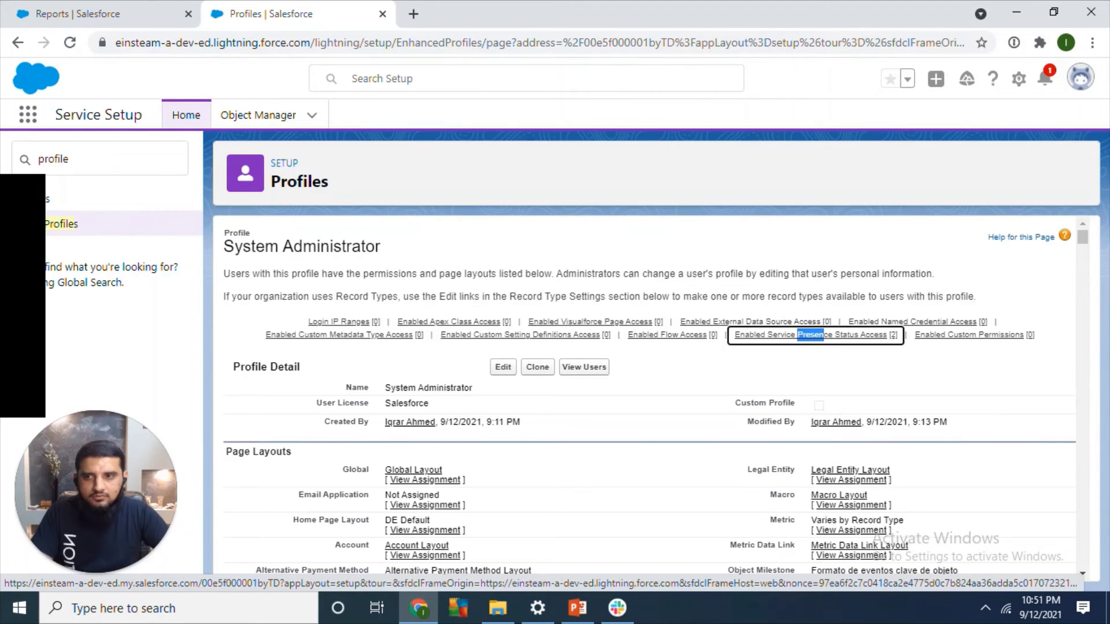
pyautogui.doubleClick(53, 159)
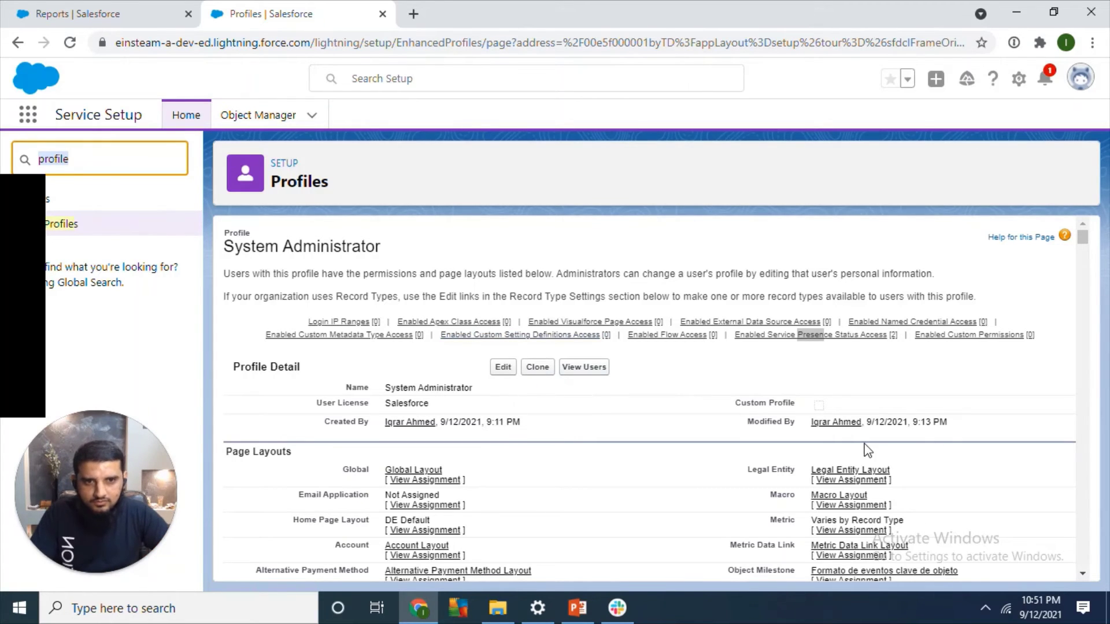
pyautogui.scroll(-2, 1082, 237)
pyautogui.scroll(2, 1082, 237)
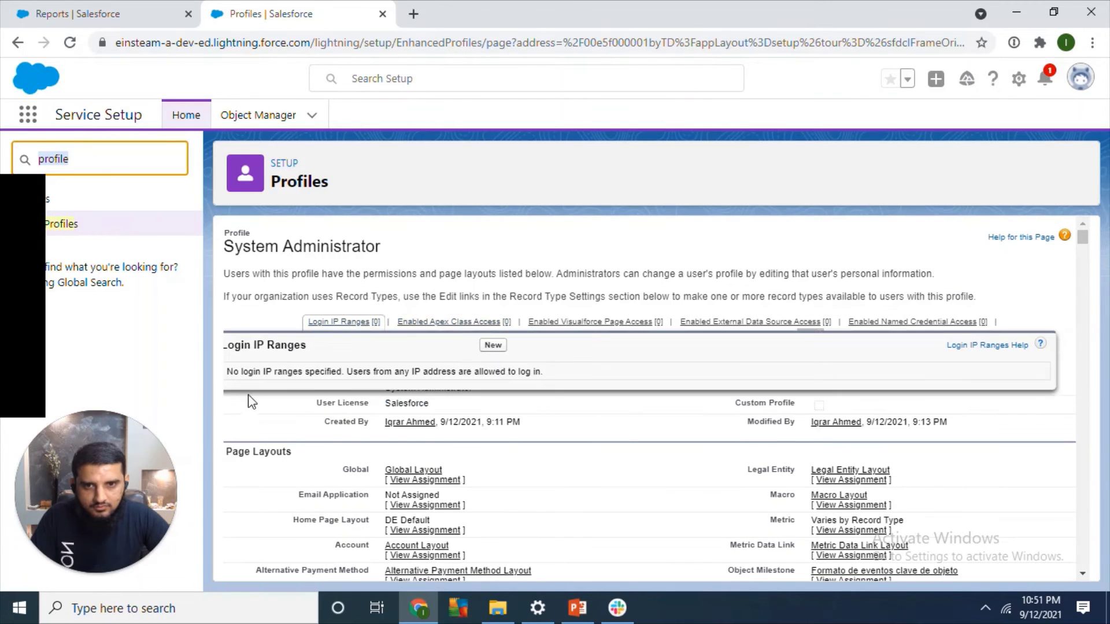
pyautogui.click(64, 228)
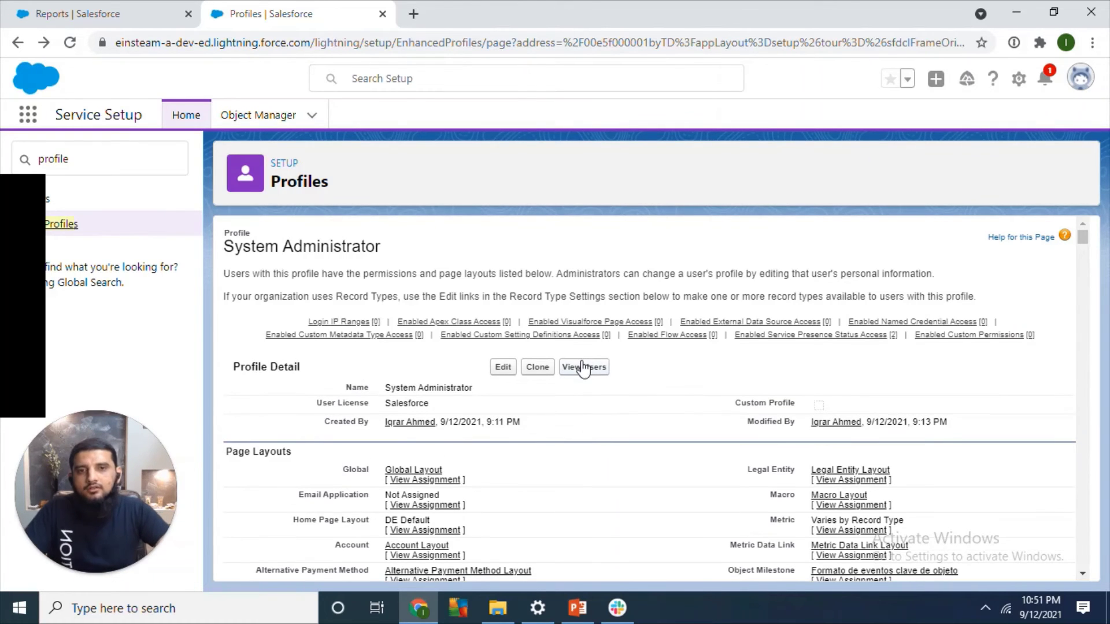
# Step: Open the profile's only user, check the Service Cloud User setting, and cancel the edit
pyautogui.click(581, 373)
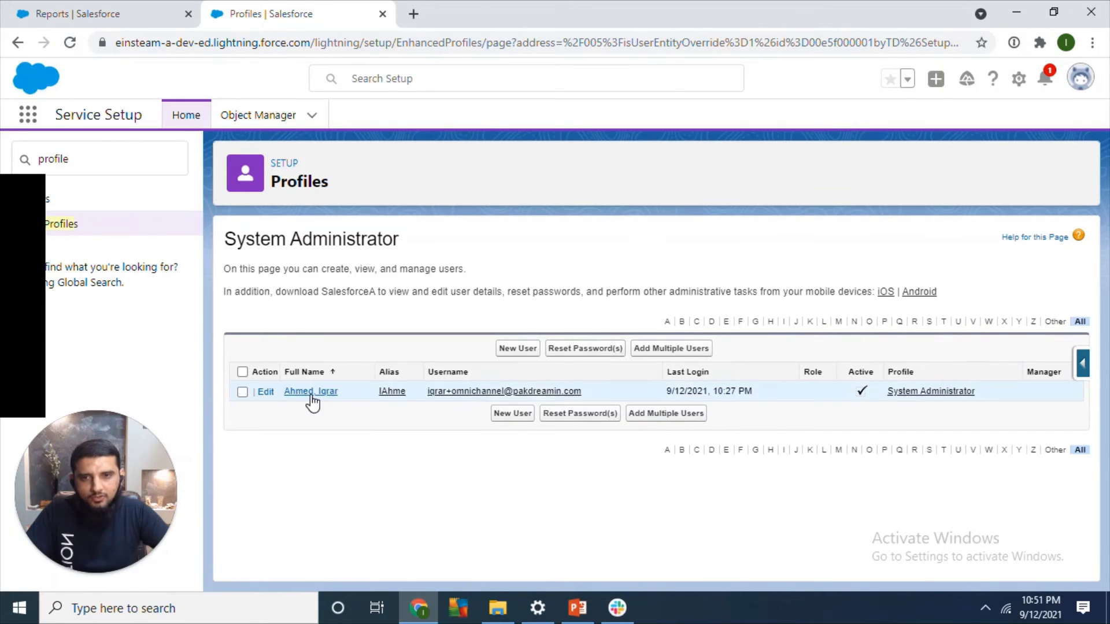
pyautogui.click(311, 391)
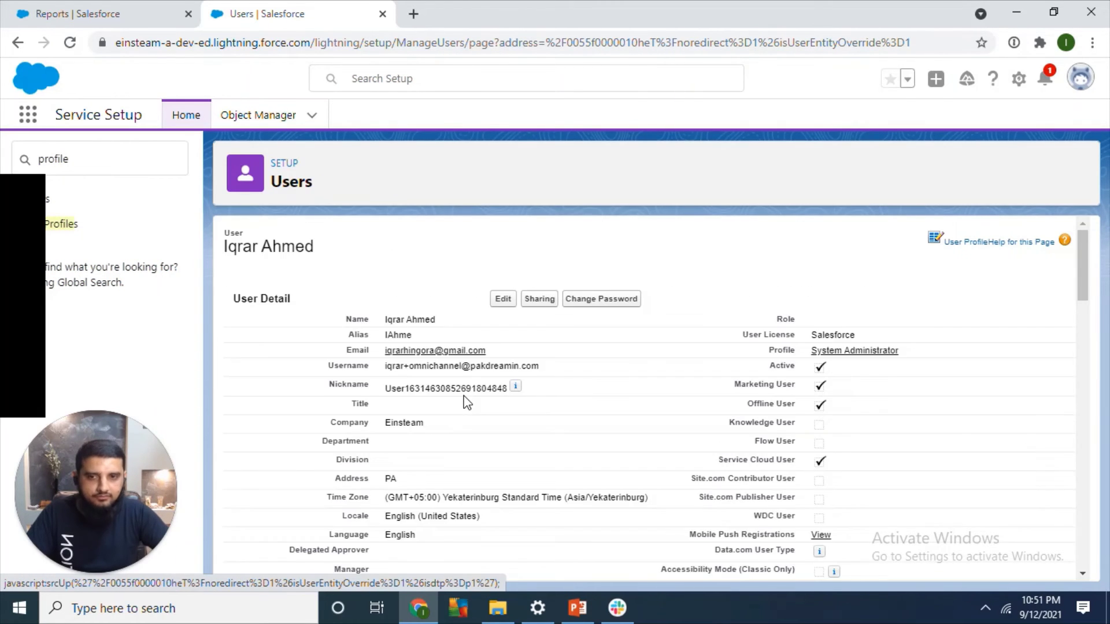
pyautogui.click(502, 324)
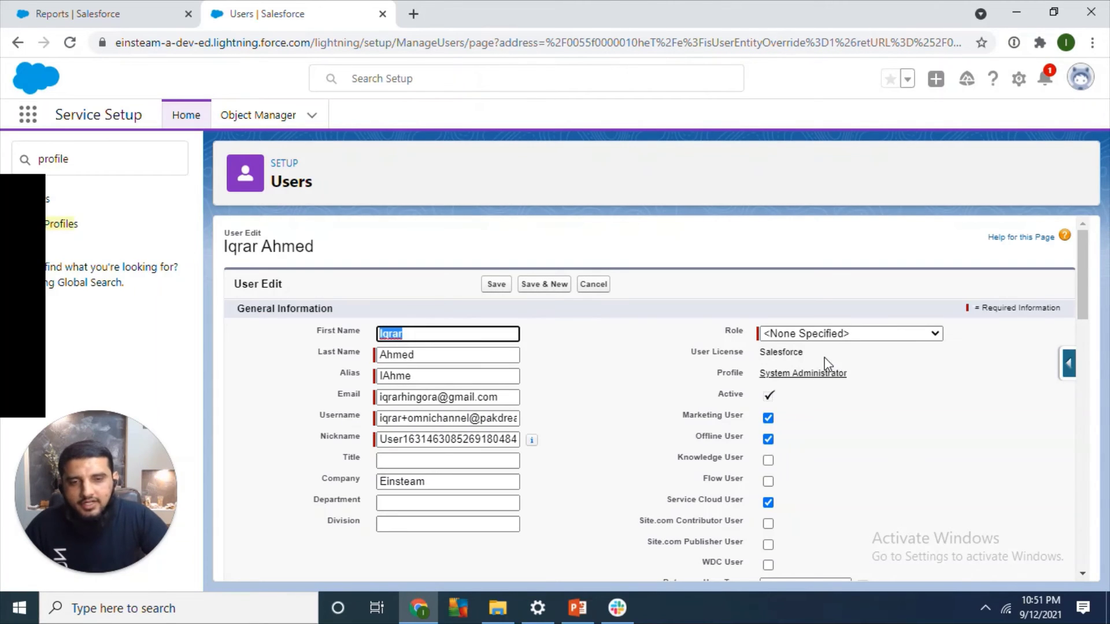
pyautogui.moveTo(1082, 249); pyautogui.dragTo(1080, 272)
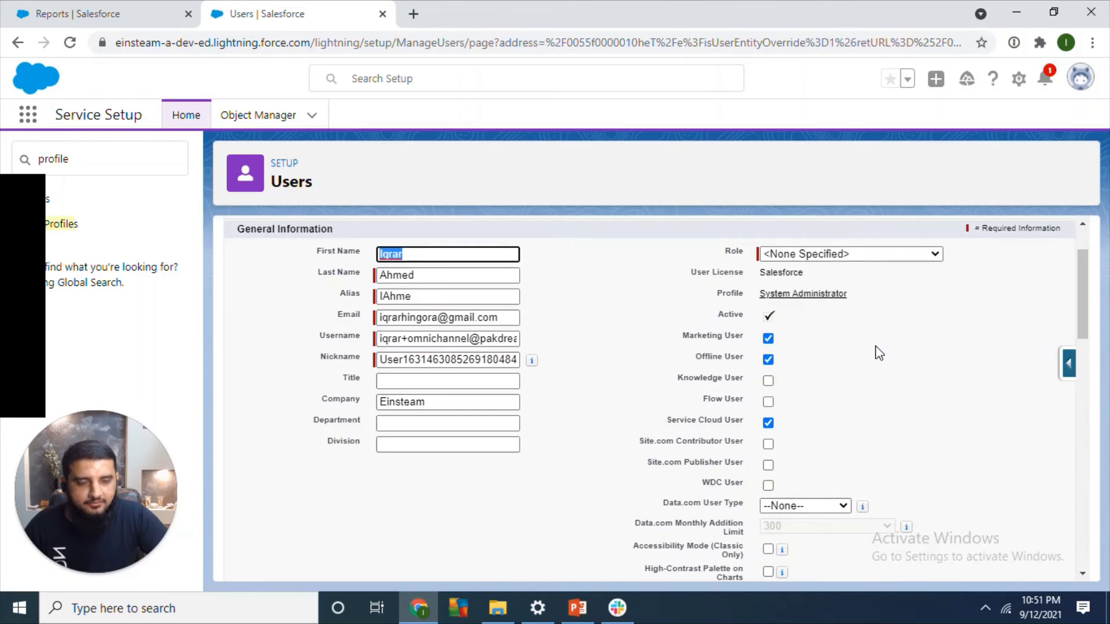
pyautogui.moveTo(1078, 295)
pyautogui.mouseDown()
pyautogui.moveTo(1078, 309)
pyautogui.moveTo(1077, 289)
pyautogui.mouseUp()
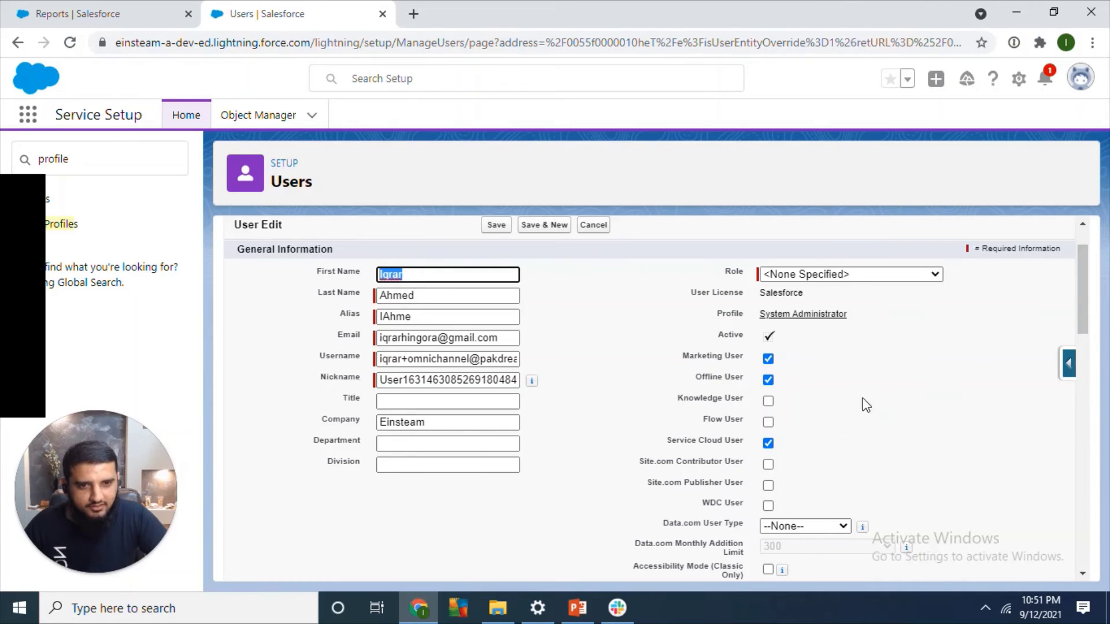
pyautogui.click(748, 447)
pyautogui.moveTo(747, 447); pyautogui.dragTo(667, 439)
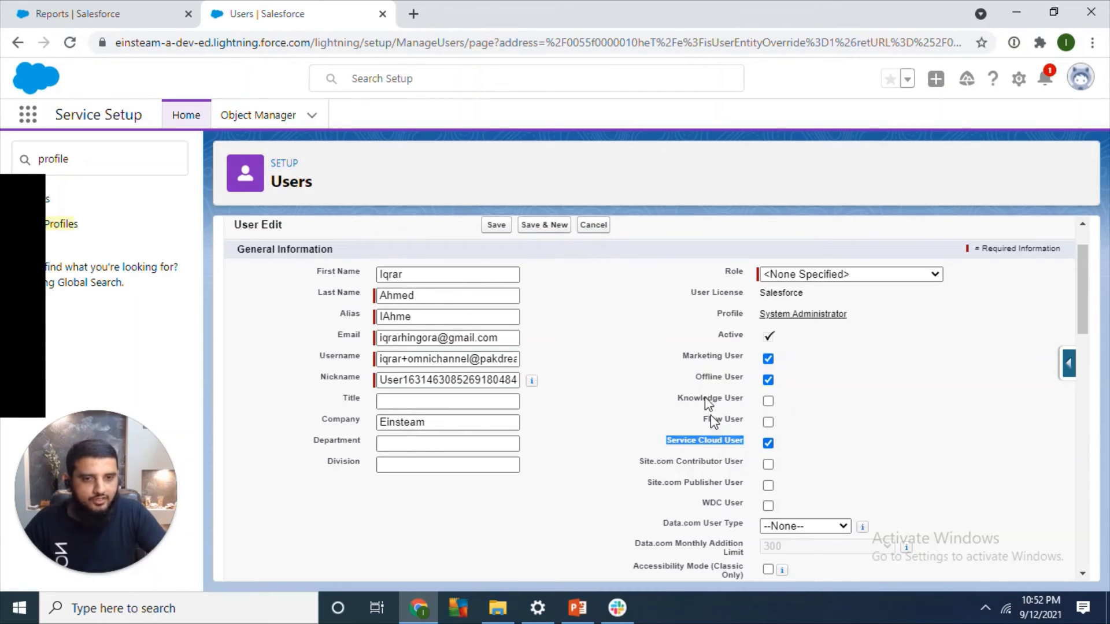
pyautogui.click(598, 224)
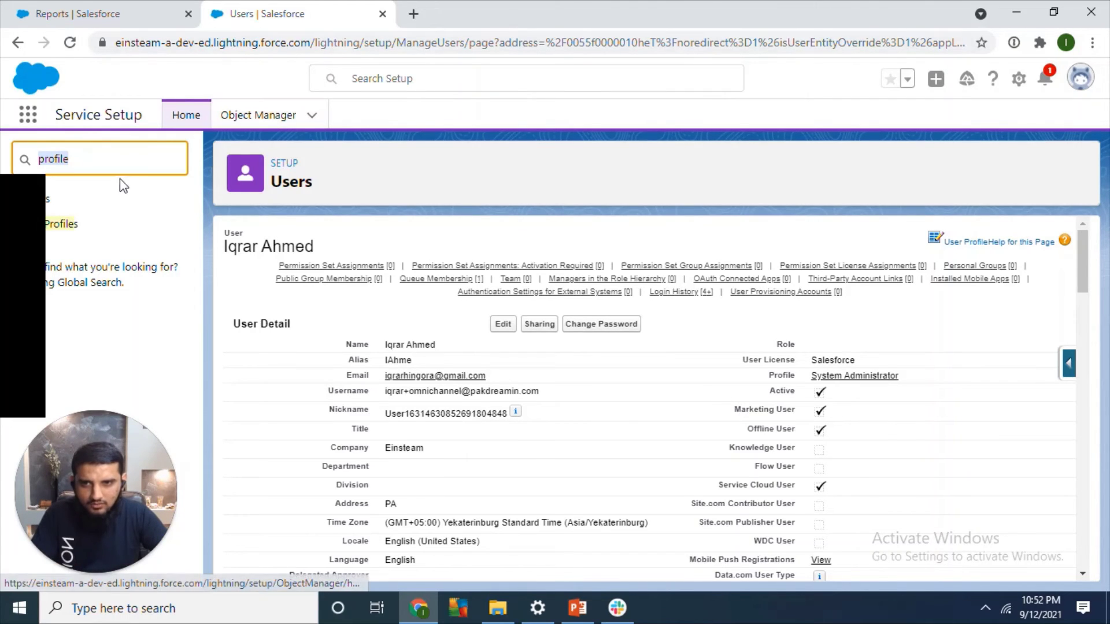
# Step: Search Quick Find for 'app', open App Manager, and edit the Service Console app
pyautogui.write('se')
pyautogui.press('BackSpace')
pyautogui.press('BackSpace')
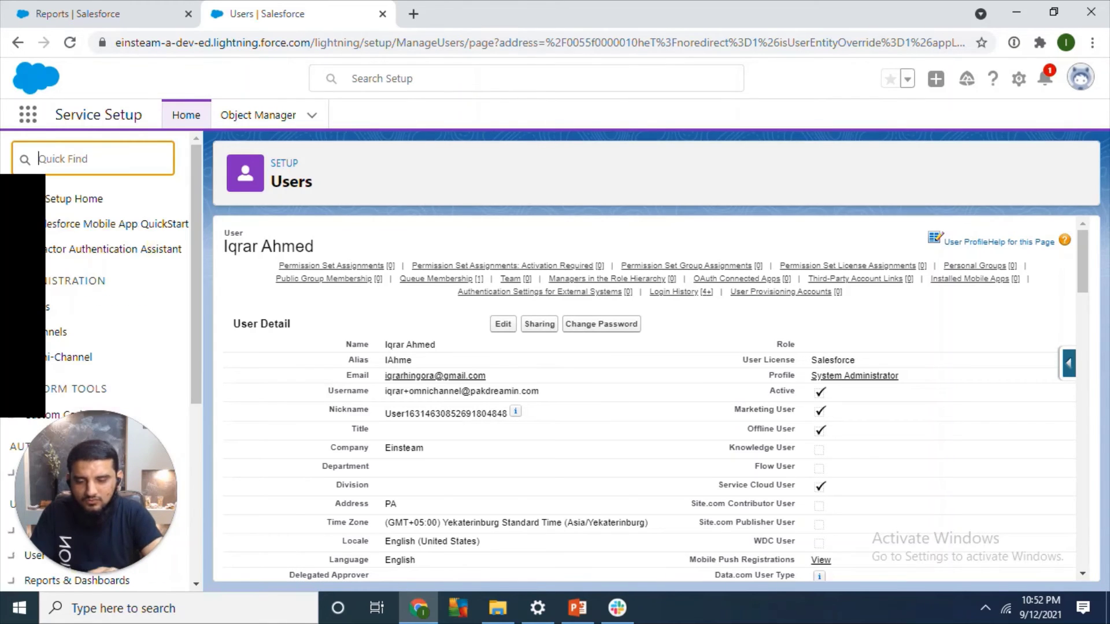
pyautogui.write('app')
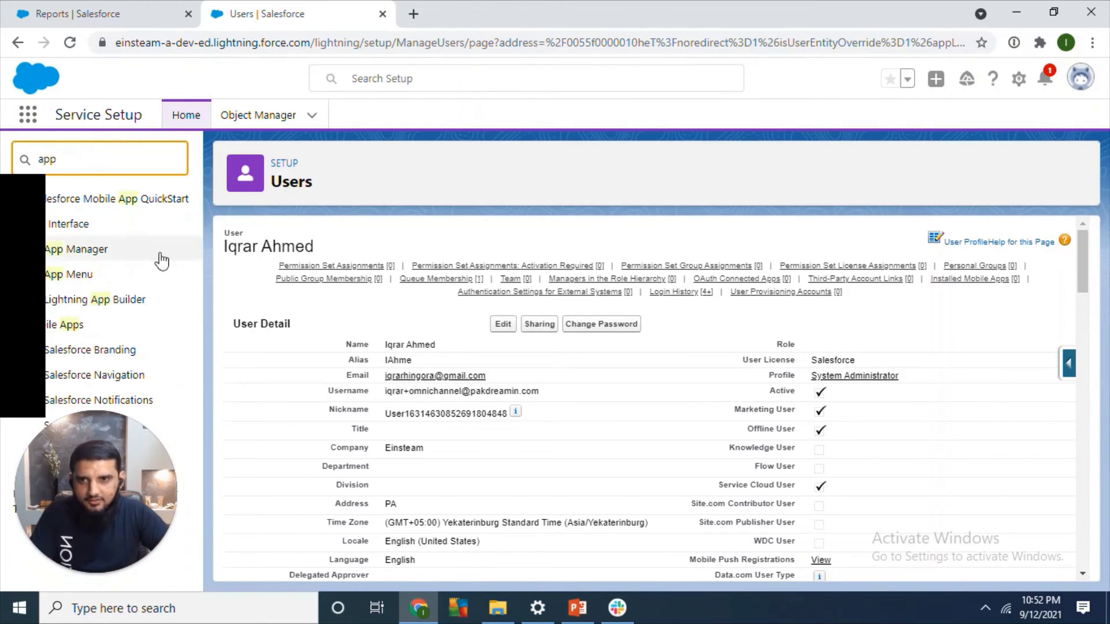
pyautogui.click(74, 259)
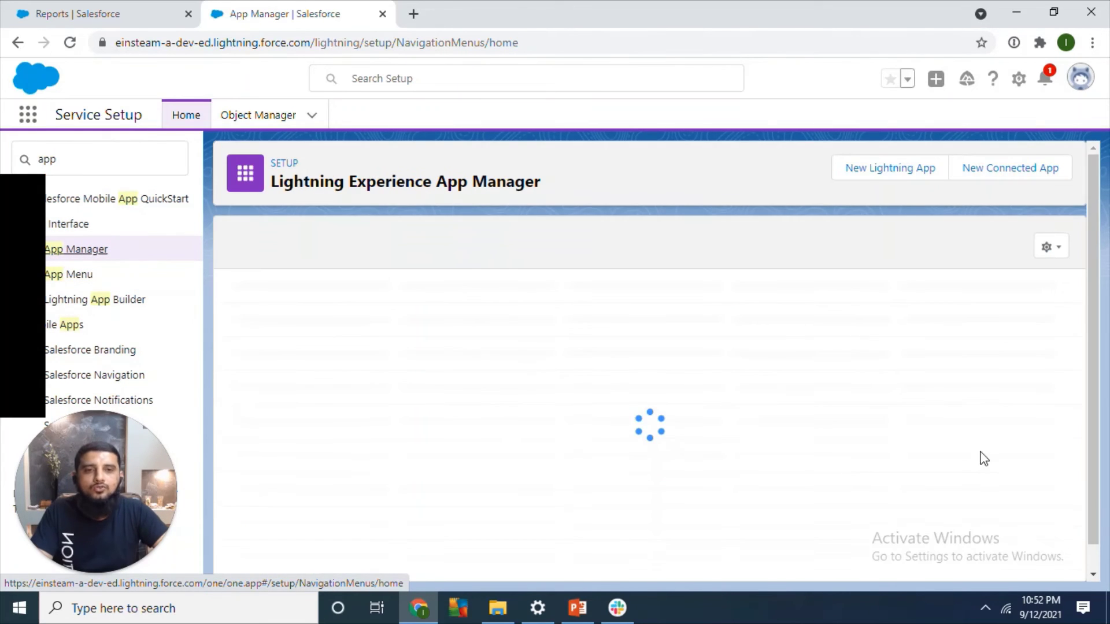
pyautogui.moveTo(1091, 331); pyautogui.dragTo(1090, 511)
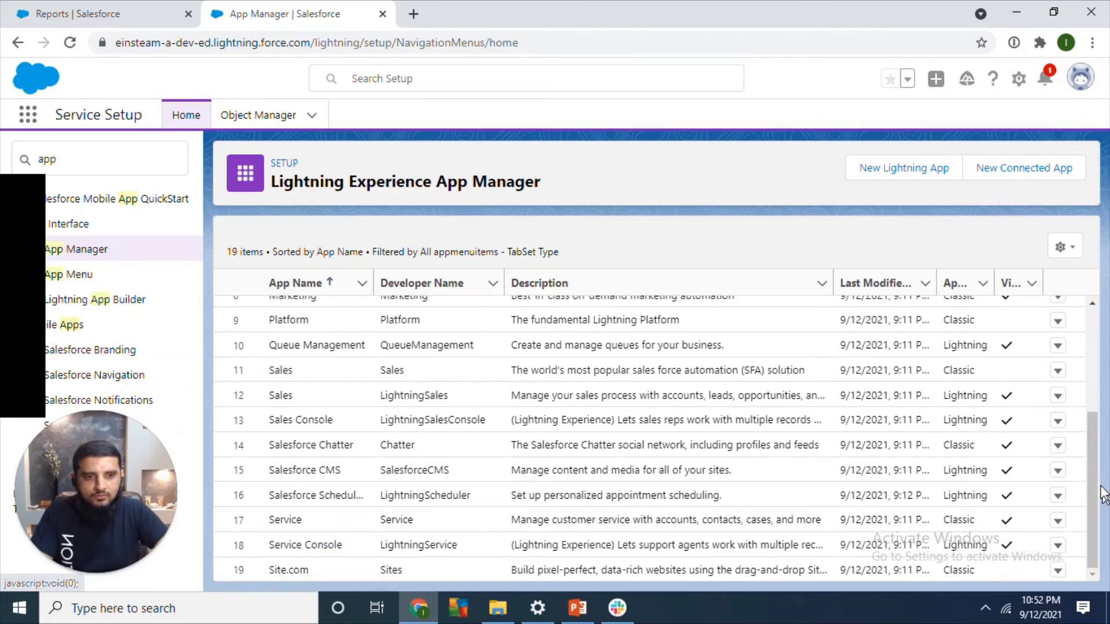
pyautogui.click(1057, 548)
pyautogui.click(1043, 523)
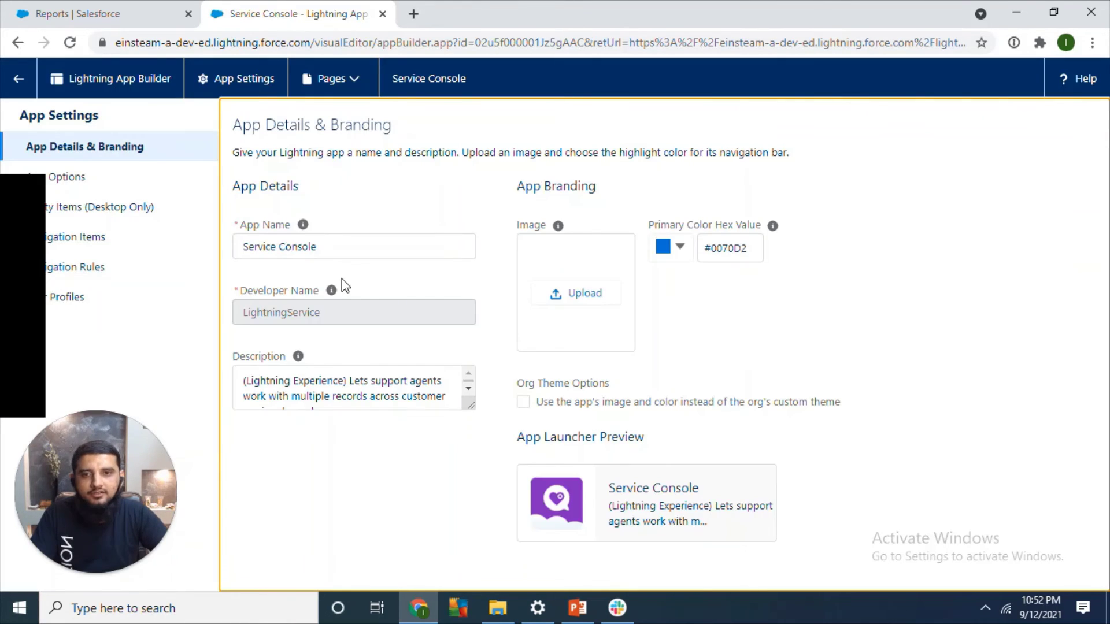
# Step: Add an Omni-Channel utility item to the Service Console's utility bar, save, and return to App Manager
pyautogui.click(124, 213)
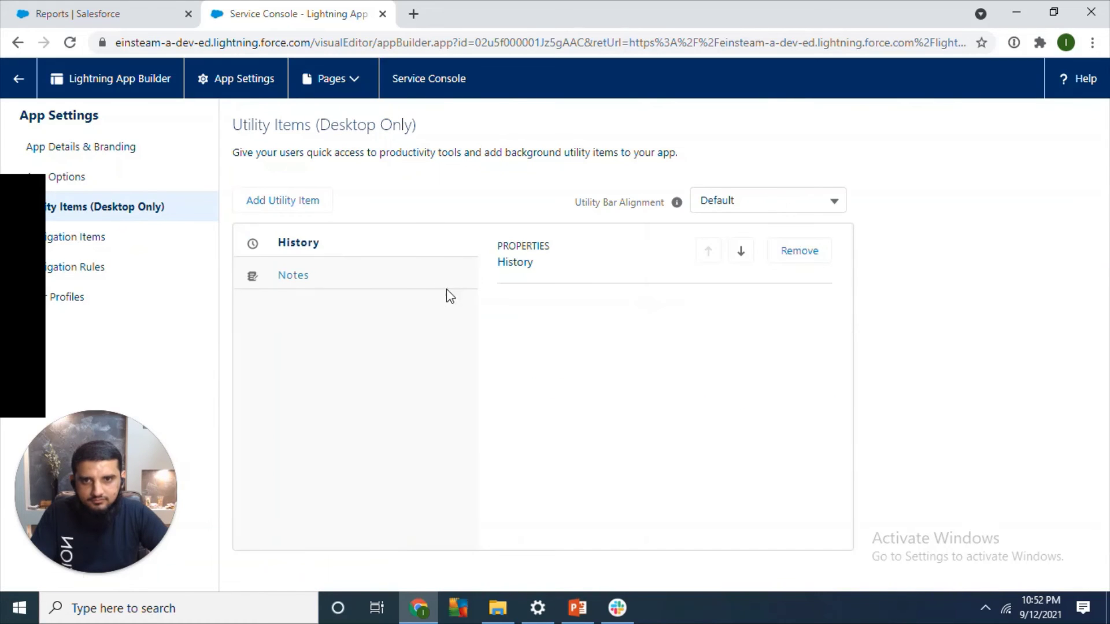
pyautogui.click(304, 212)
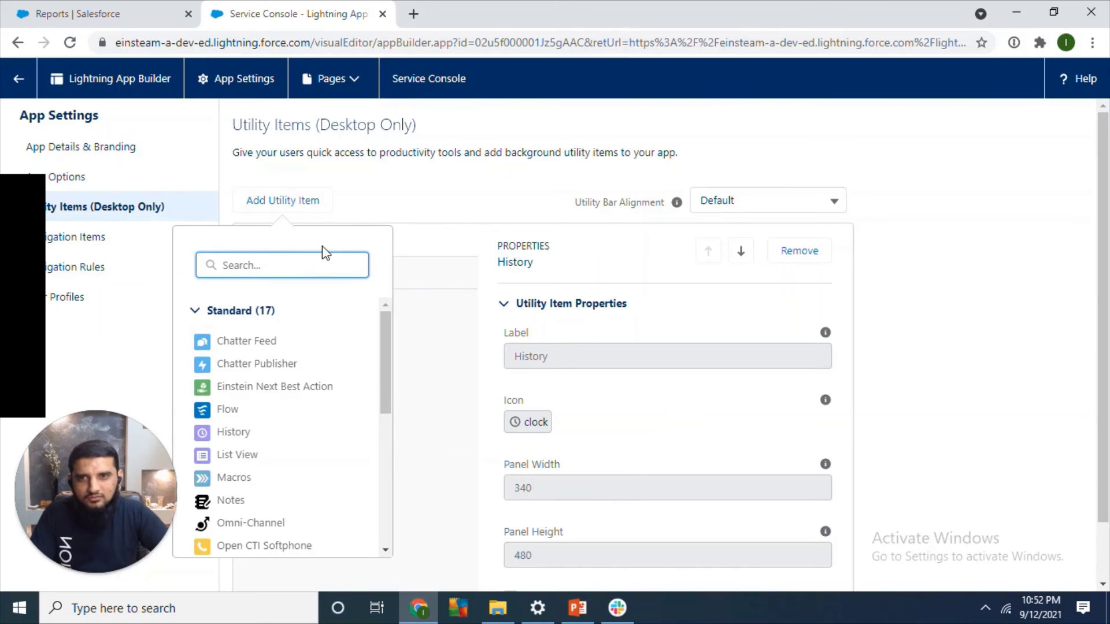
pyautogui.write('omni')
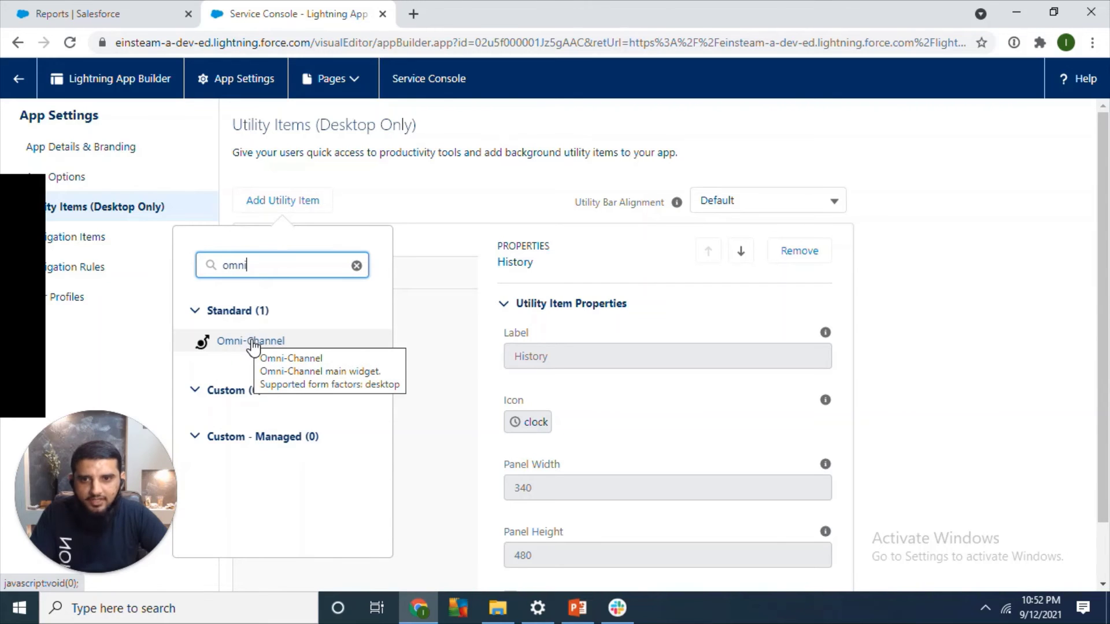
pyautogui.click(252, 342)
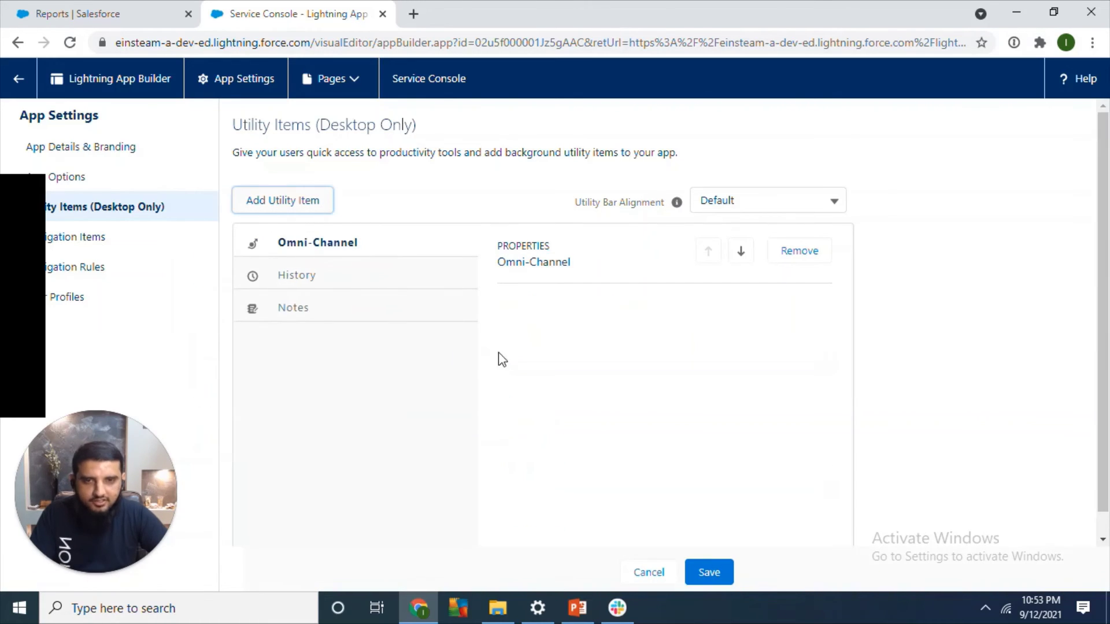
pyautogui.scroll(-2, 1079, 405)
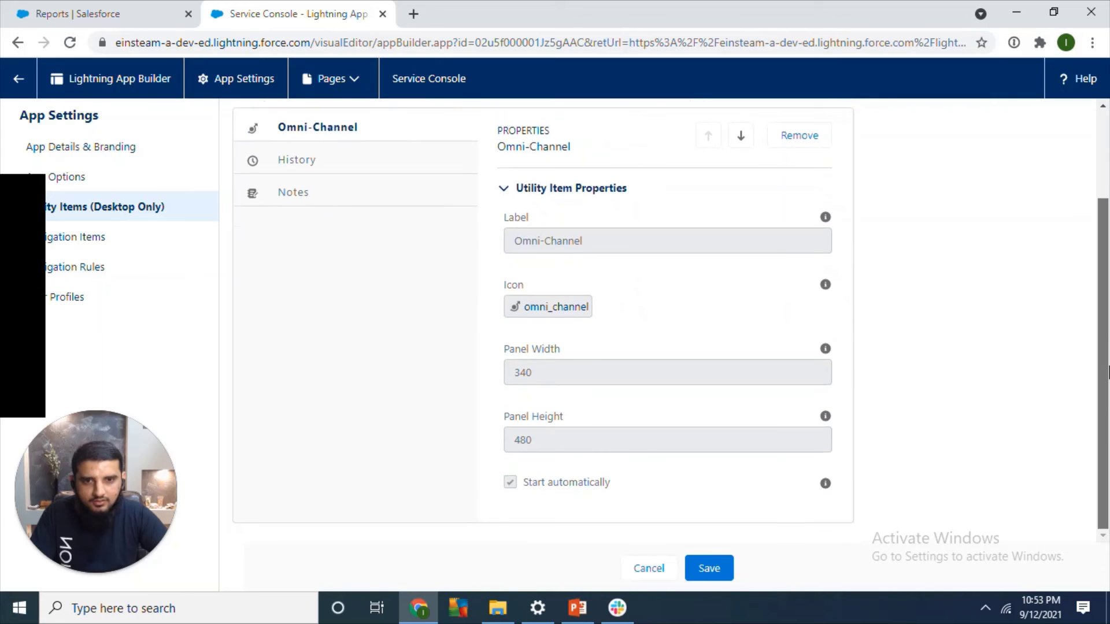
pyautogui.click(705, 569)
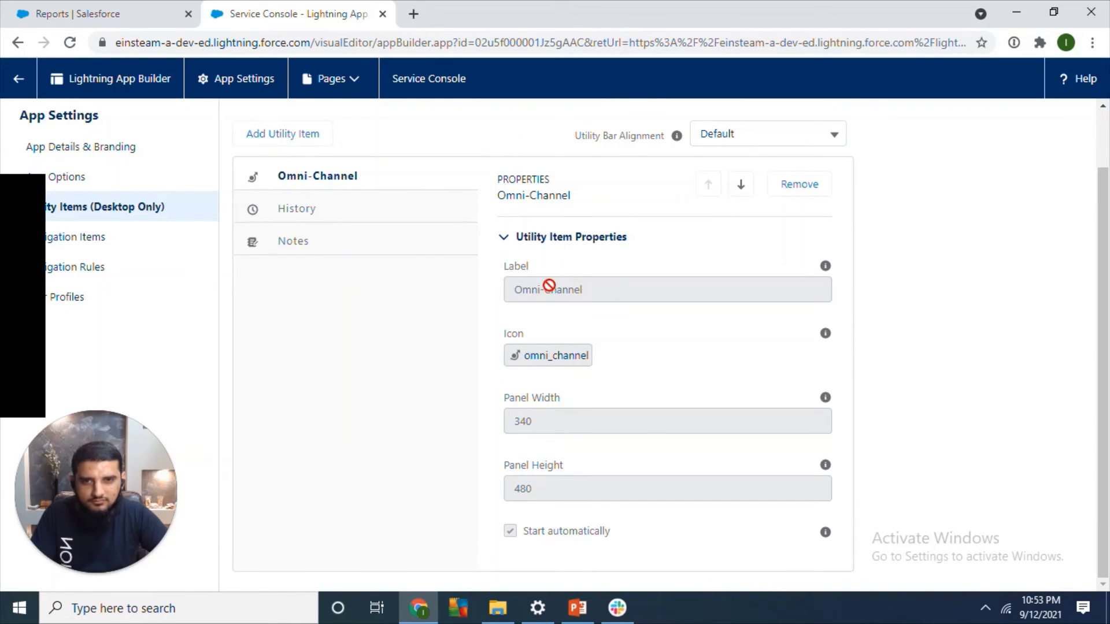
pyautogui.click(16, 86)
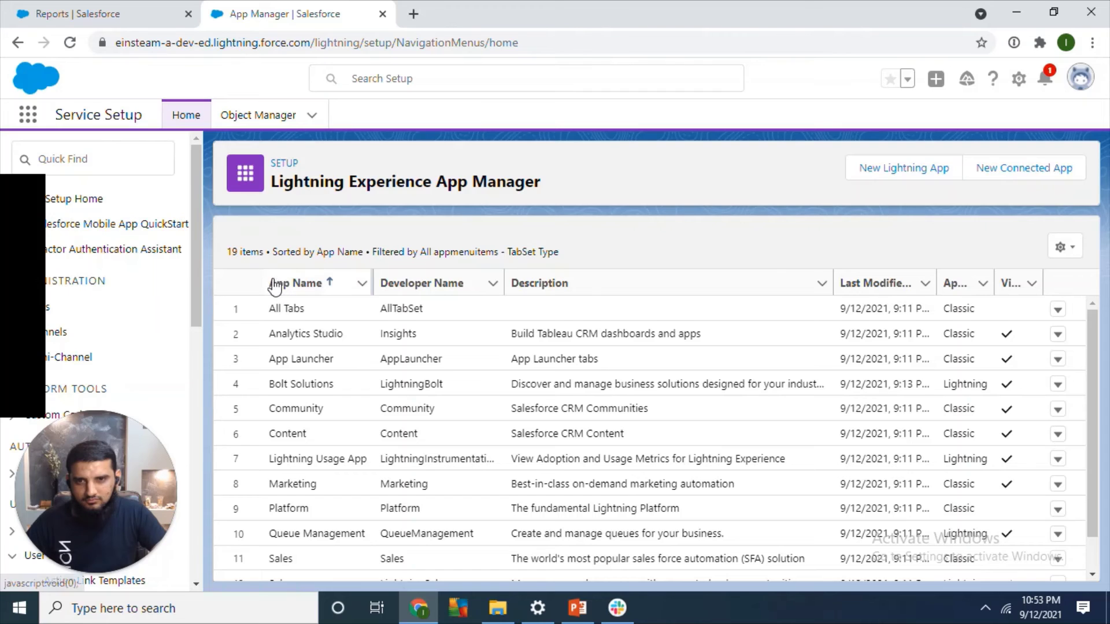
# Step: Open the Cases list by searching 'case' in the App Launcher's full list
pyautogui.moveTo(1094, 399); pyautogui.dragTo(1094, 486)
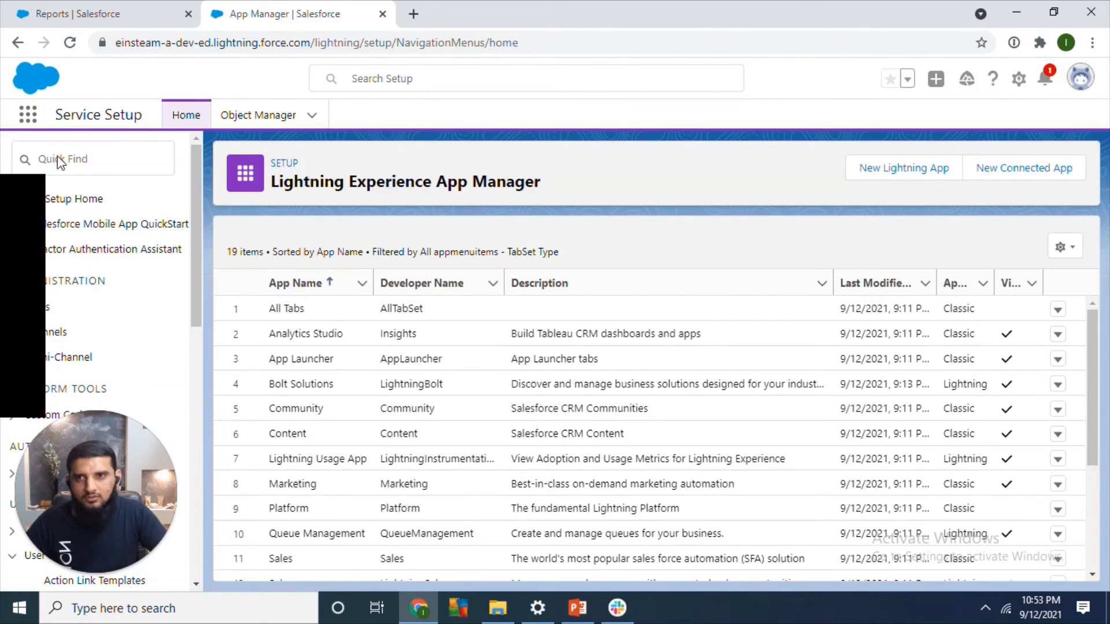
pyautogui.click(24, 115)
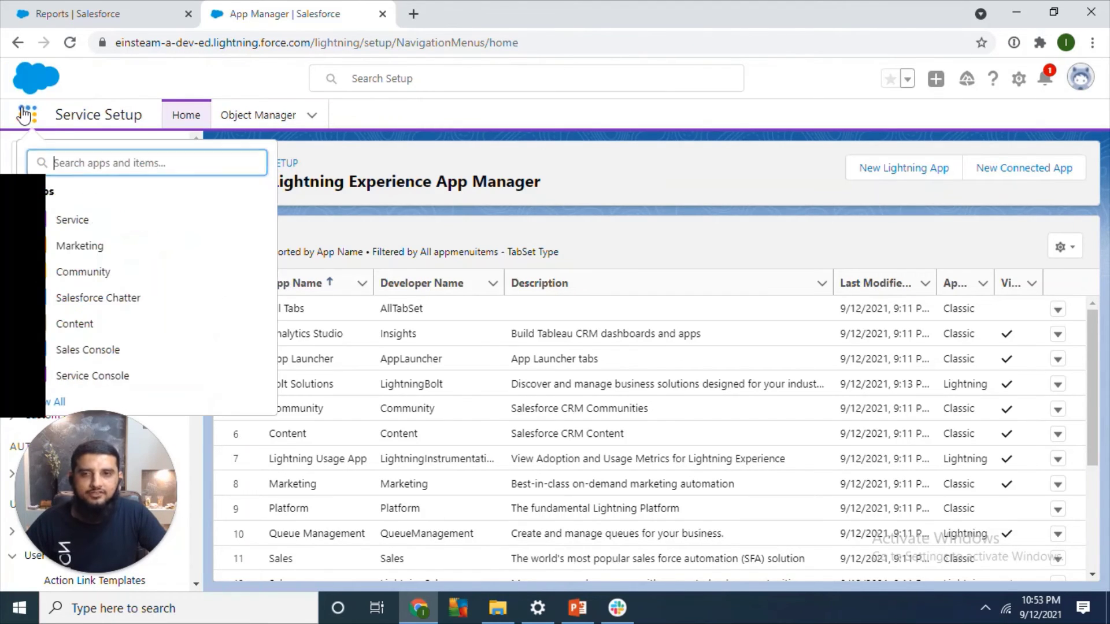
pyautogui.click(57, 402)
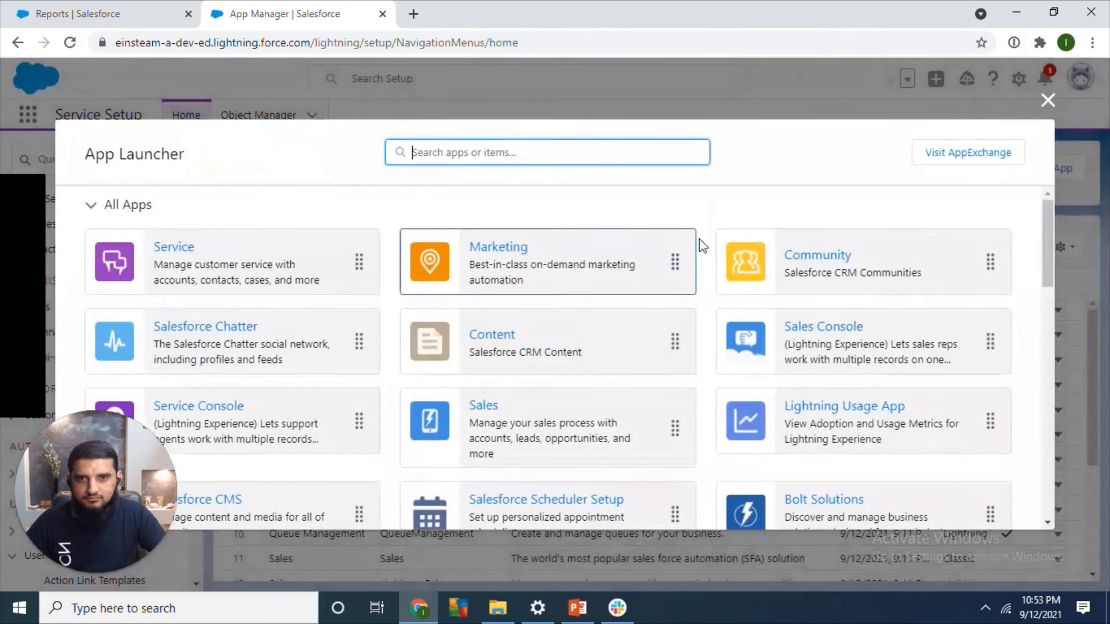
pyautogui.write('case')
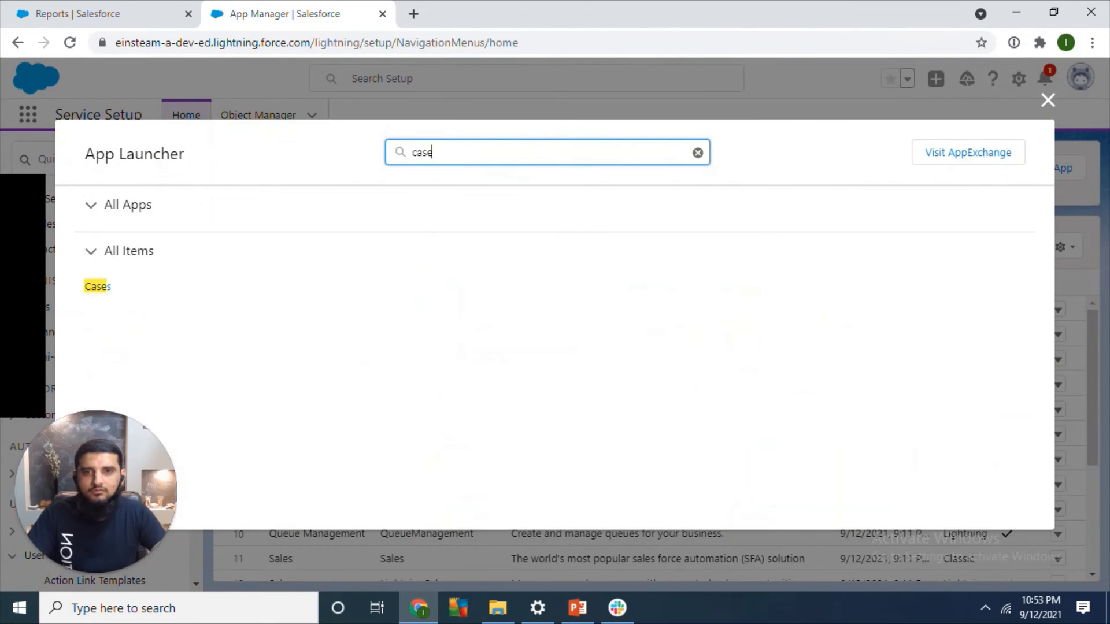
pyautogui.click(97, 286)
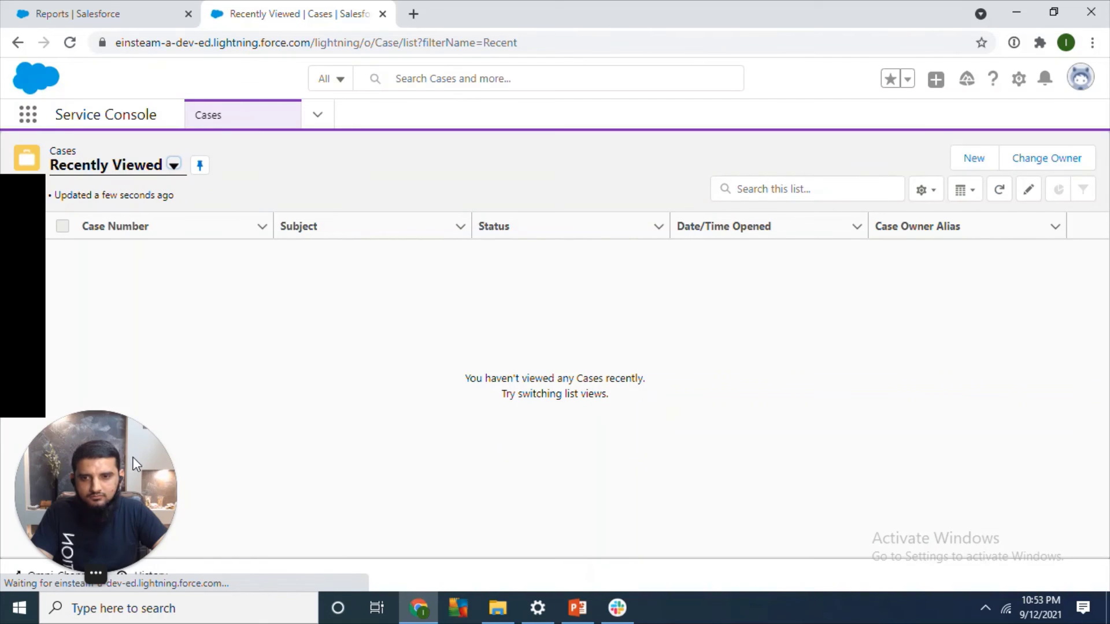
pyautogui.click(61, 428)
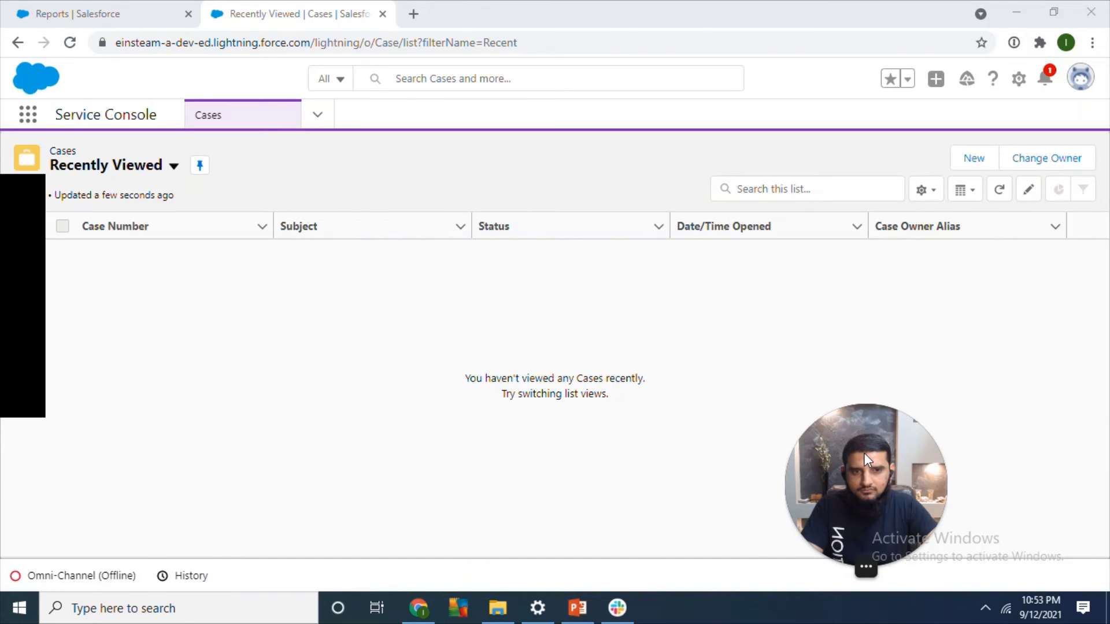
# Step: Change the Omni-Channel presence status from Offline to Online, then minimize the panel
pyautogui.moveTo(864, 453); pyautogui.dragTo(1039, 477)
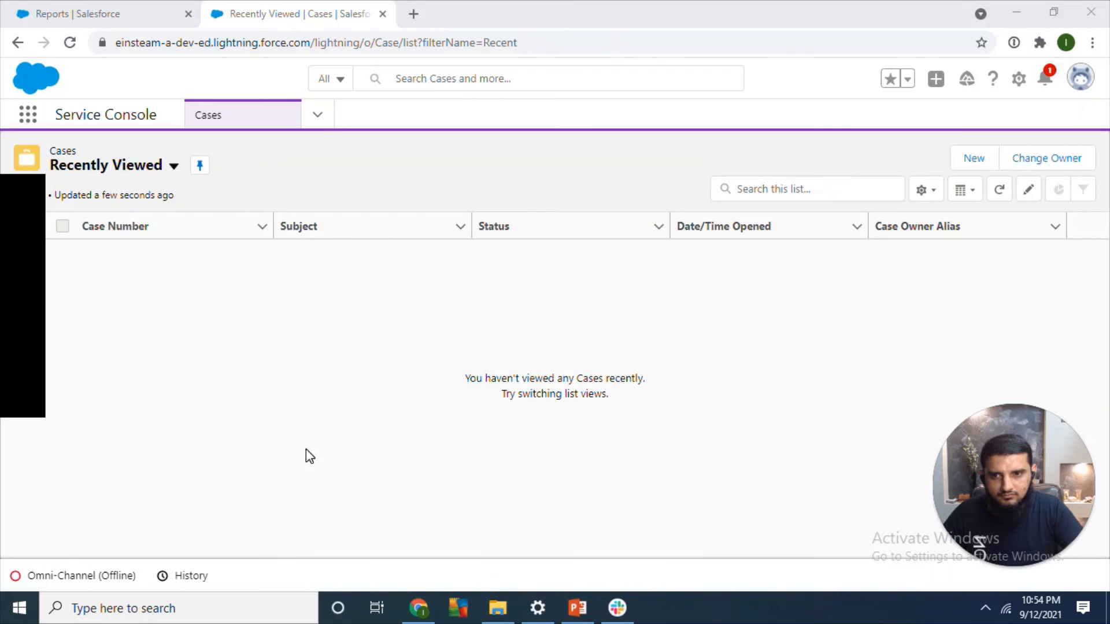
pyautogui.click(111, 575)
pyautogui.click(275, 227)
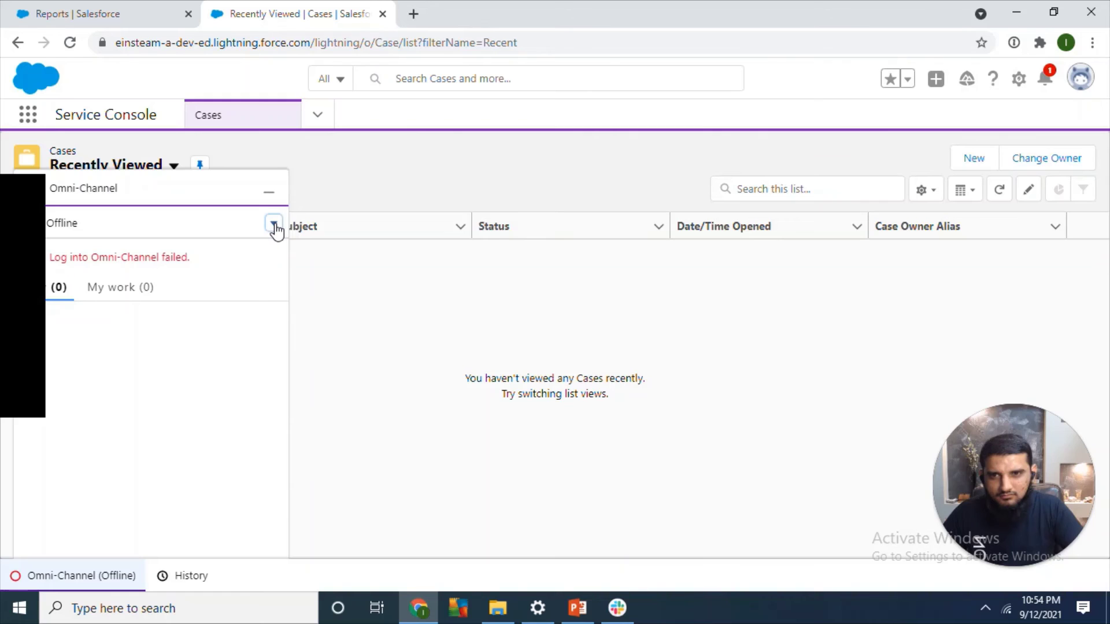
pyautogui.click(276, 228)
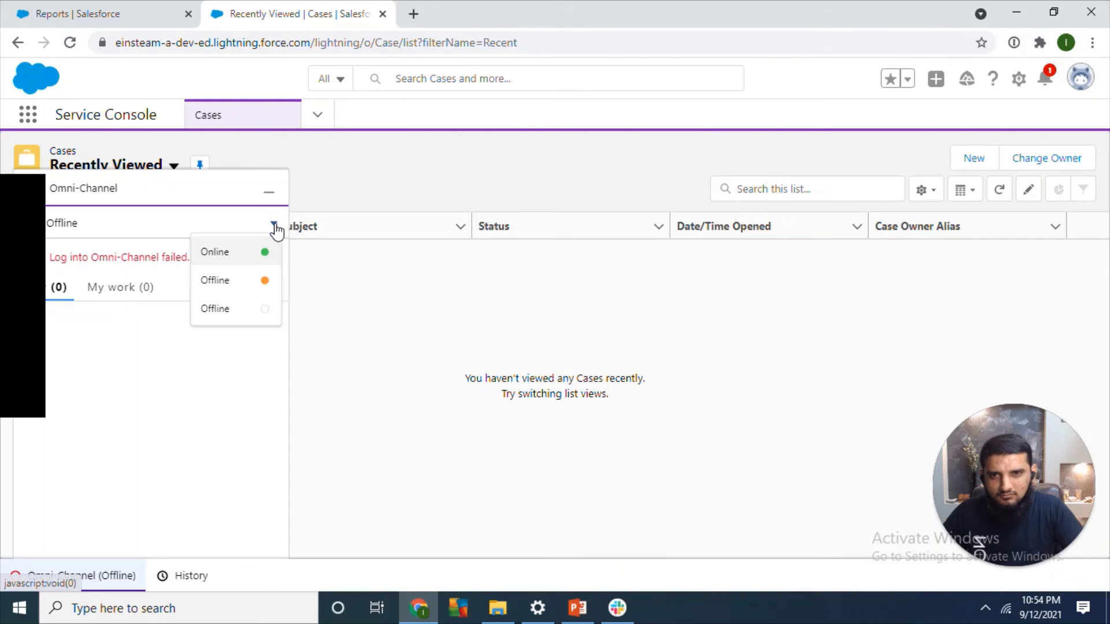
pyautogui.click(261, 261)
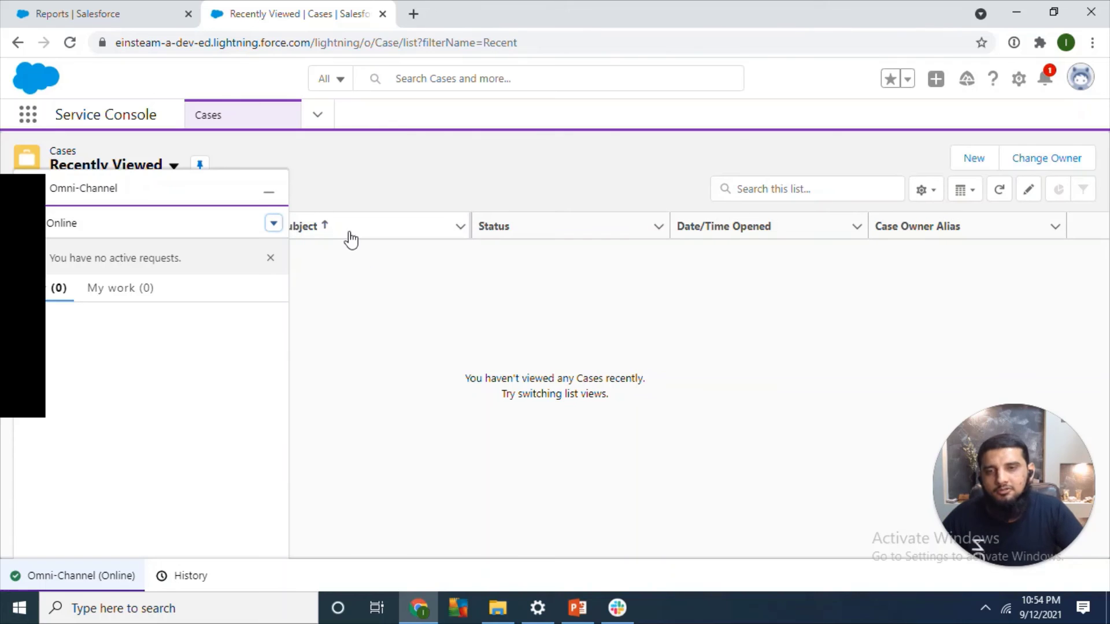
pyautogui.click(269, 193)
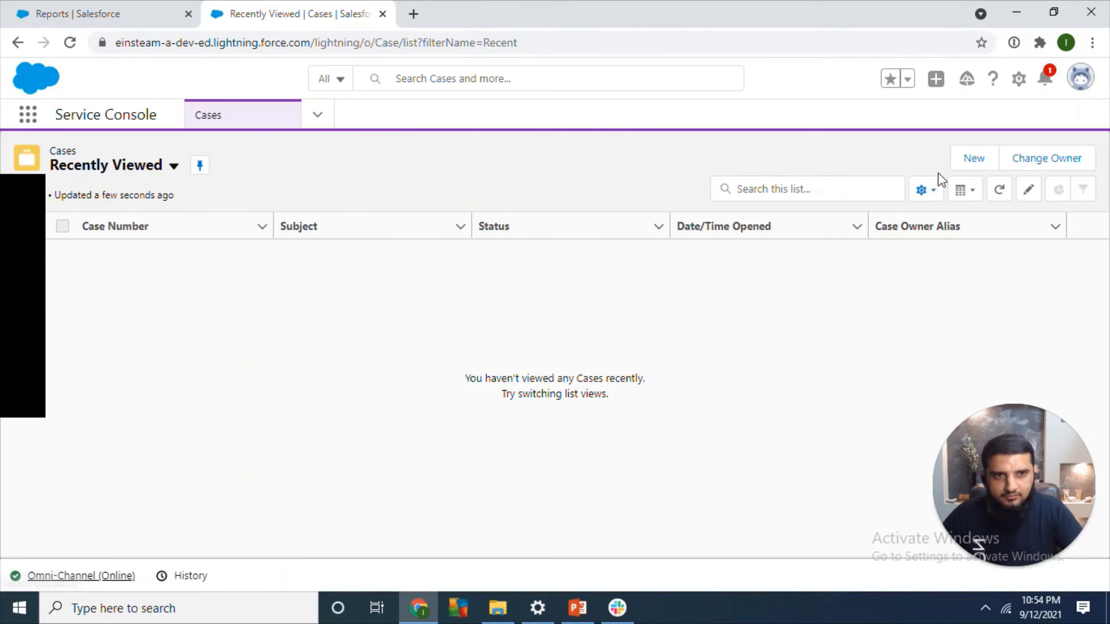
# Step: Create and save a new case with Case Origin set to Phone
pyautogui.click(974, 158)
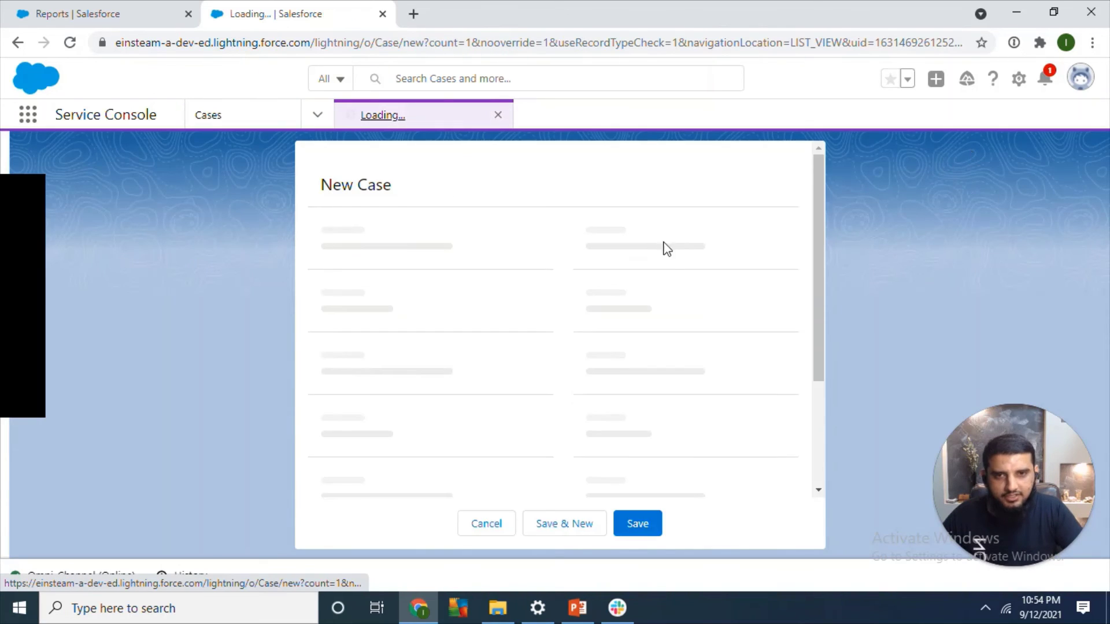
pyautogui.scroll(-2, 822, 253)
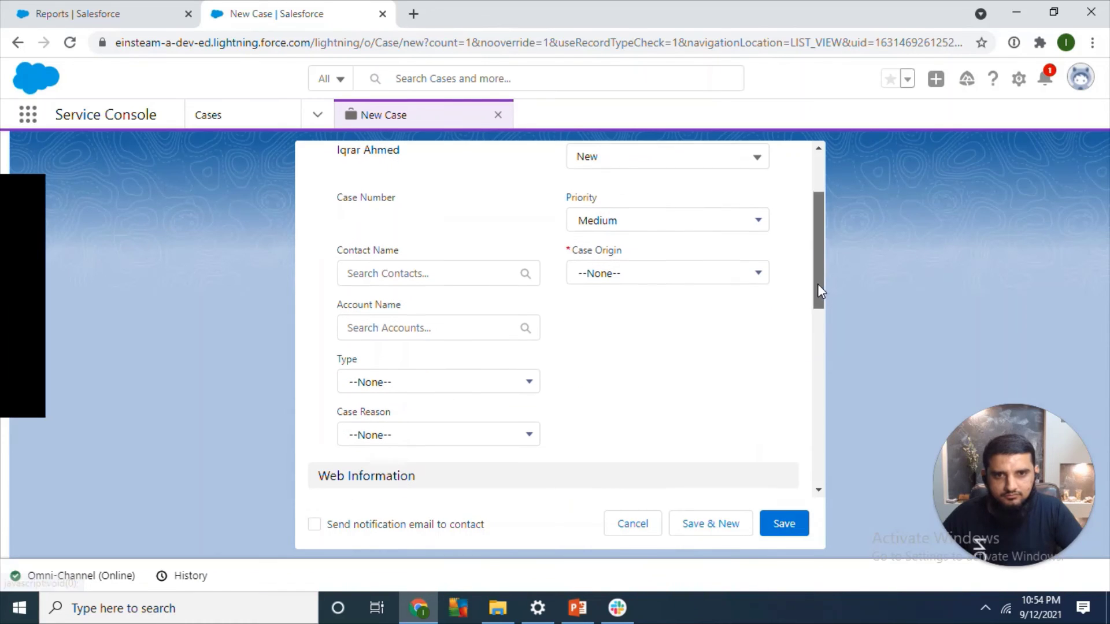
pyautogui.click(649, 272)
pyautogui.click(704, 347)
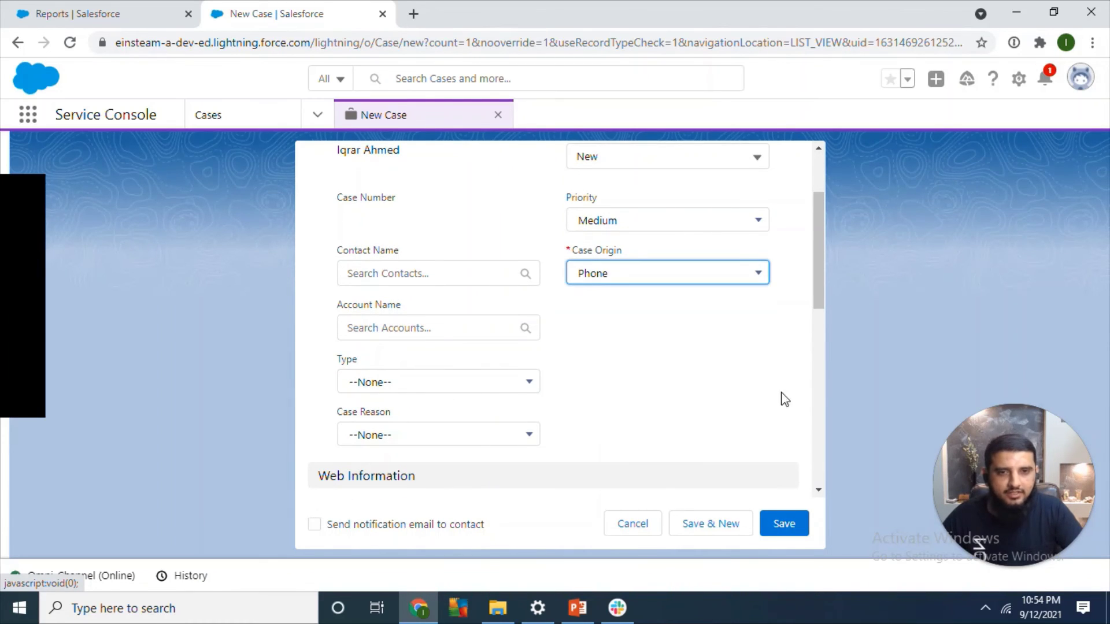
pyautogui.click(786, 525)
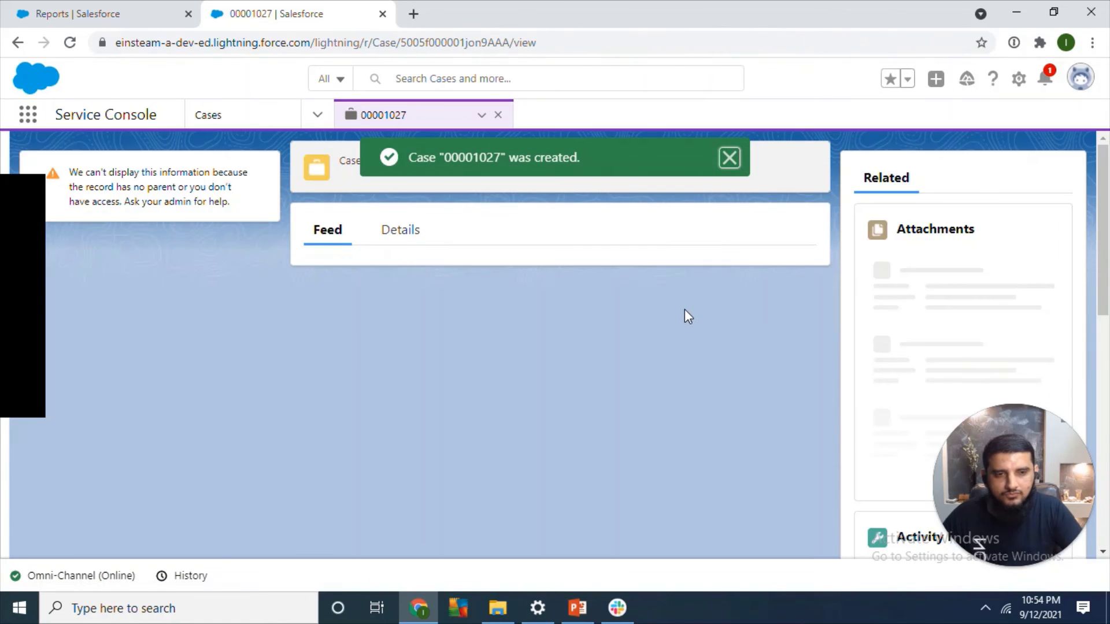
# Step: View the new case's Details and check the Omni-Channel panel for incoming work
pyautogui.click(397, 237)
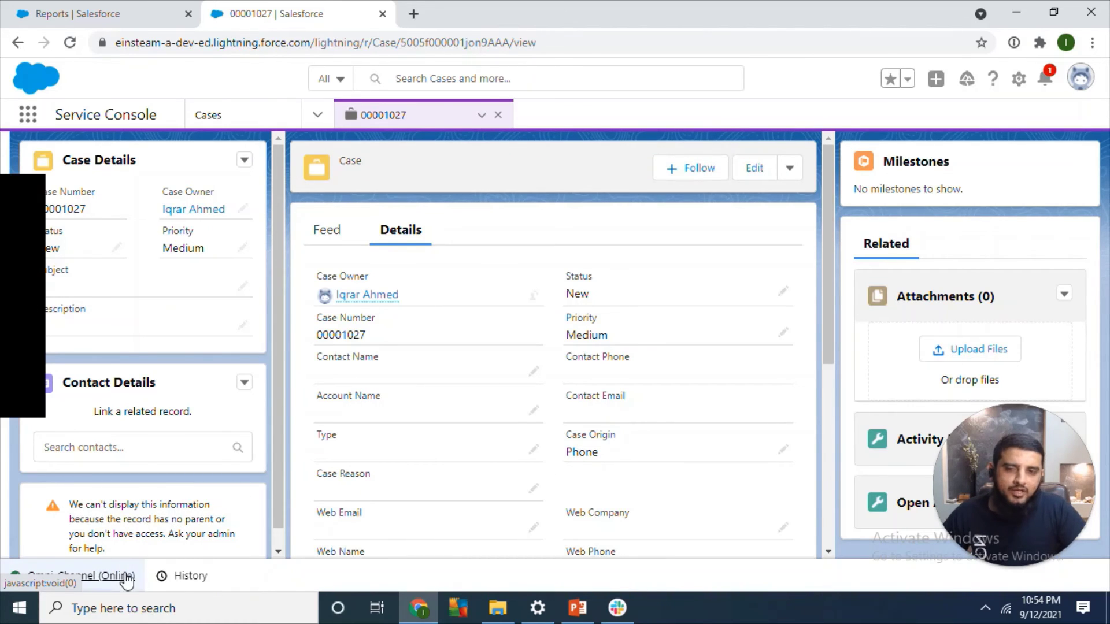
pyautogui.click(126, 578)
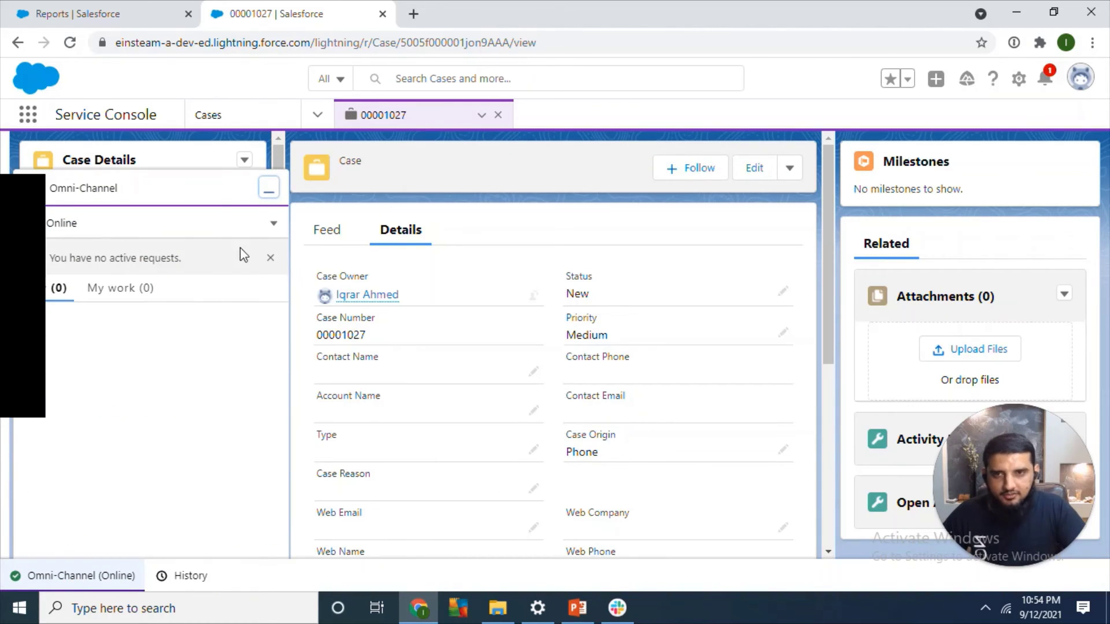
pyautogui.click(268, 187)
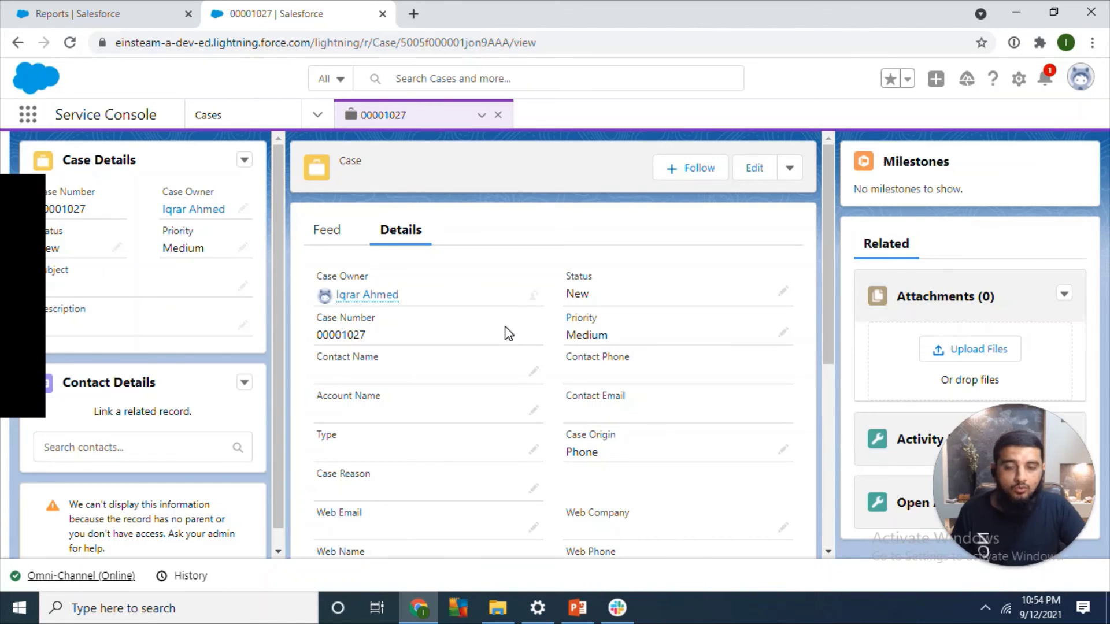
# Step: Change case 00001027's owner to the Tier 1 queue, found by searching Queues for 'tier'
pyautogui.click(530, 298)
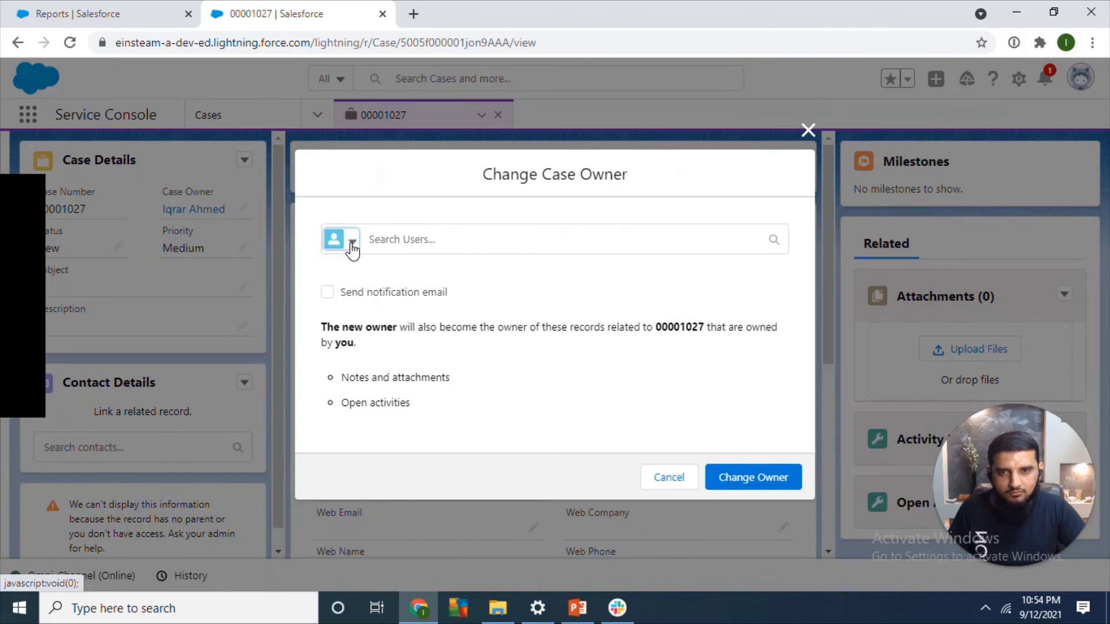
pyautogui.click(352, 243)
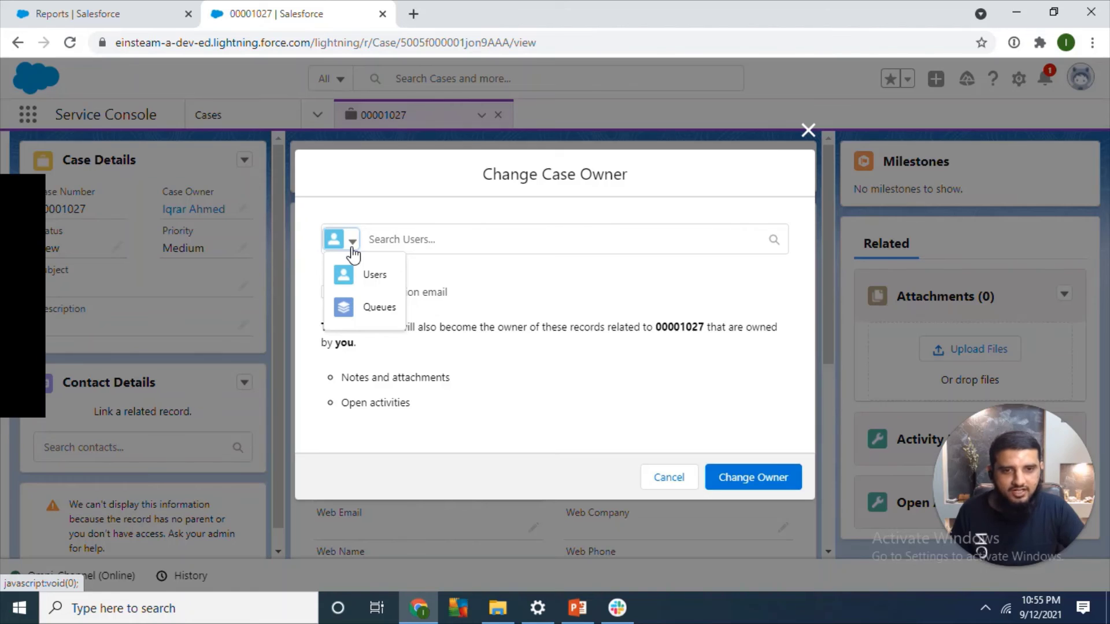
pyautogui.click(376, 307)
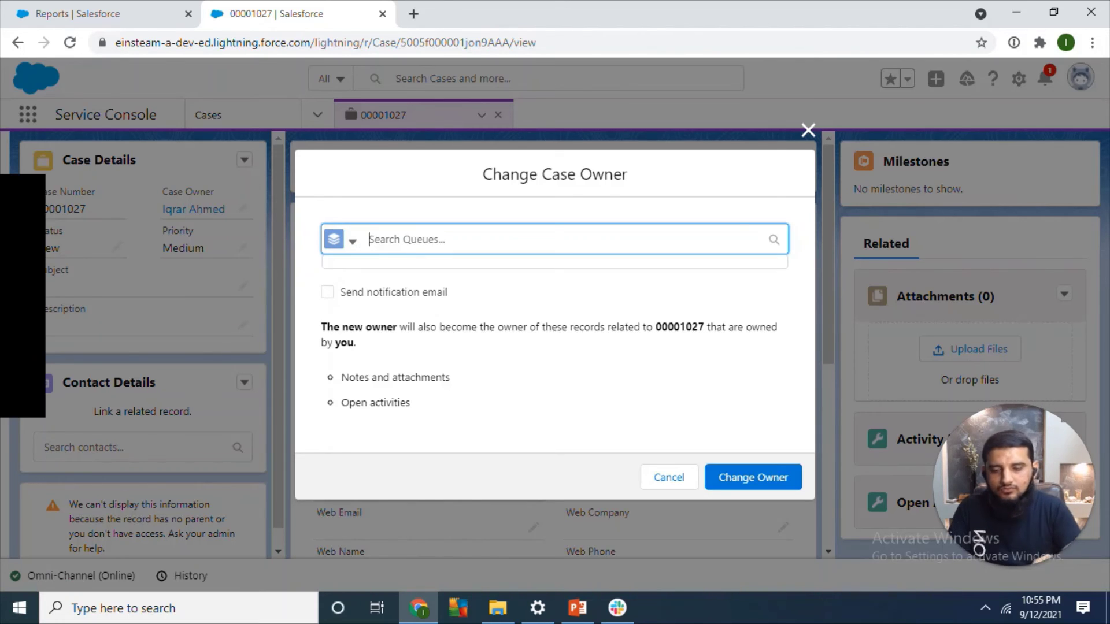
pyautogui.write('tier')
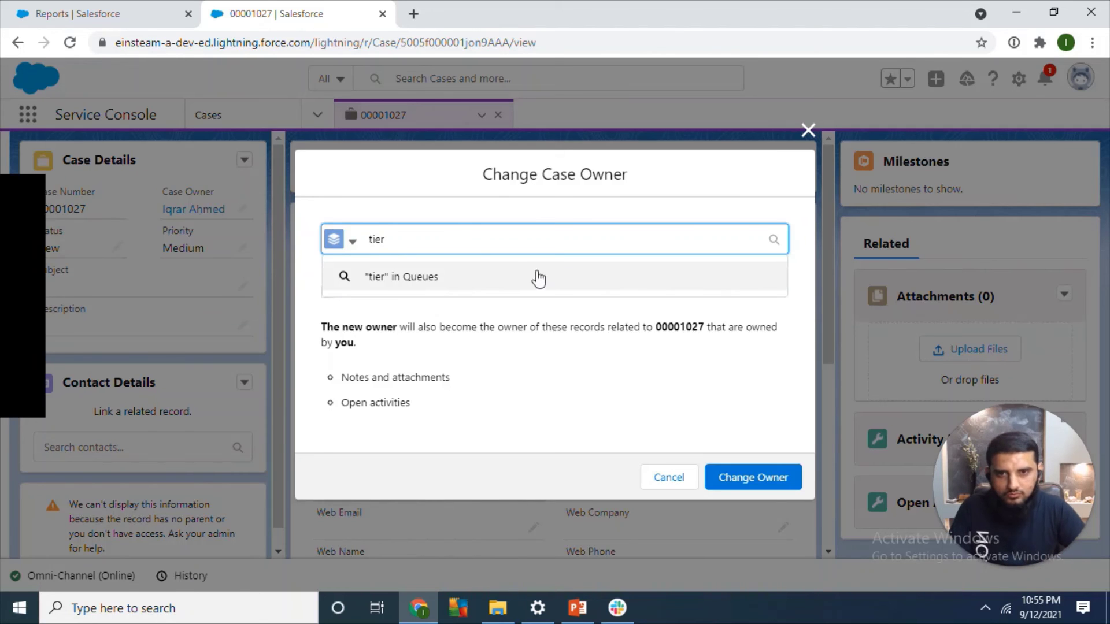
pyautogui.click(463, 307)
pyautogui.click(753, 478)
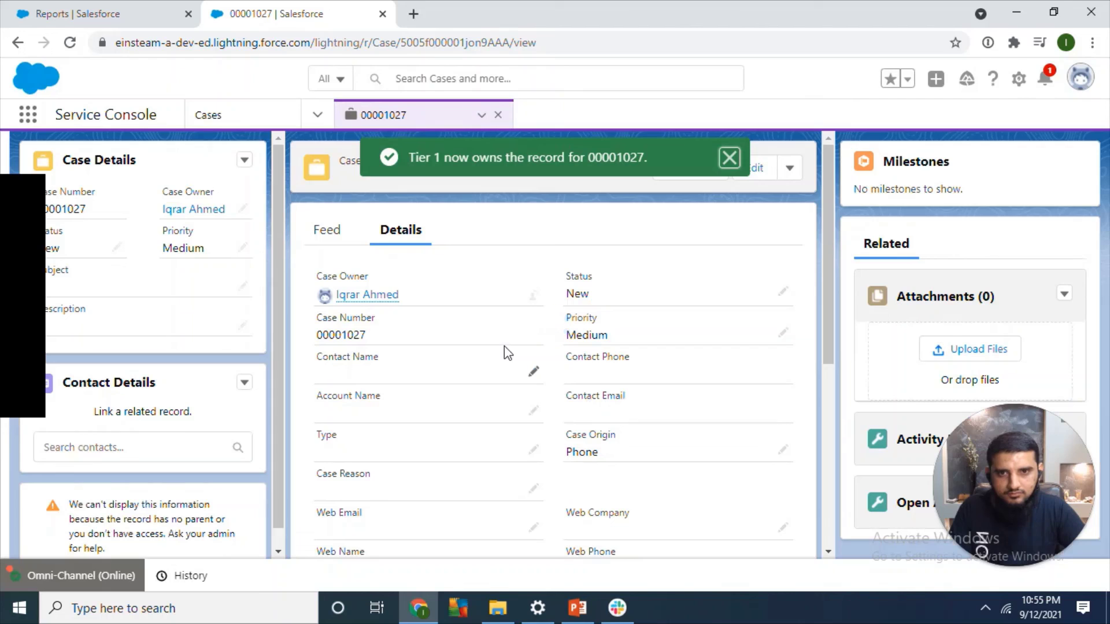
# Step: Accept case 00001027 from the Omni-Channel panel, minimize it, and view the case Details
pyautogui.click(91, 585)
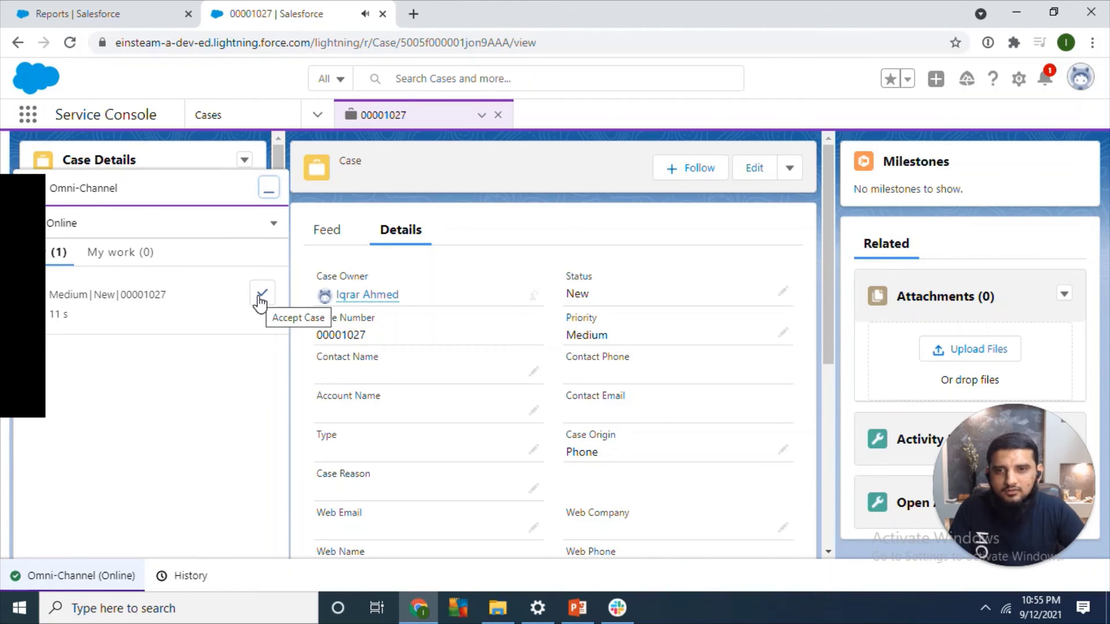
pyautogui.click(261, 299)
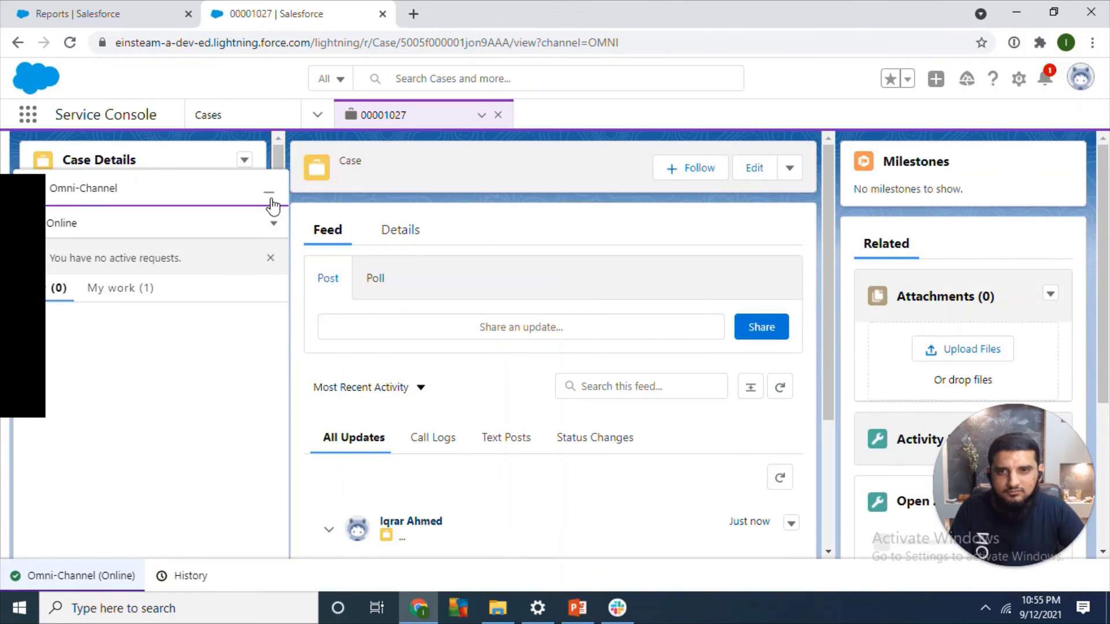
pyautogui.click(269, 193)
pyautogui.click(418, 241)
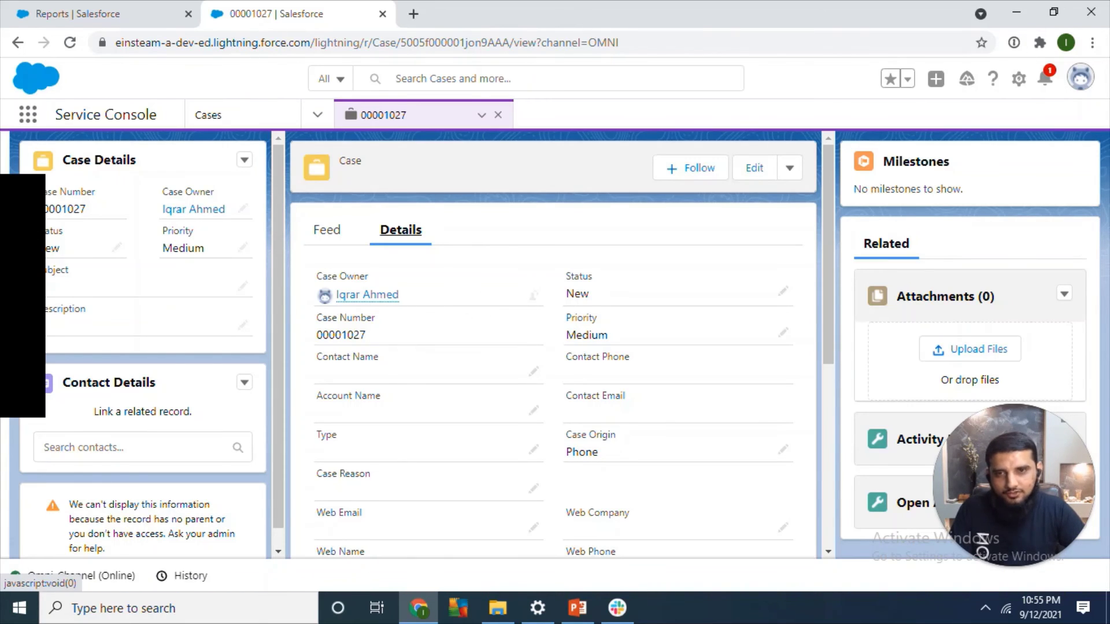
# Step: Open Omni Supervisor by searching 'omni' in the App Launcher's full list
pyautogui.click(29, 119)
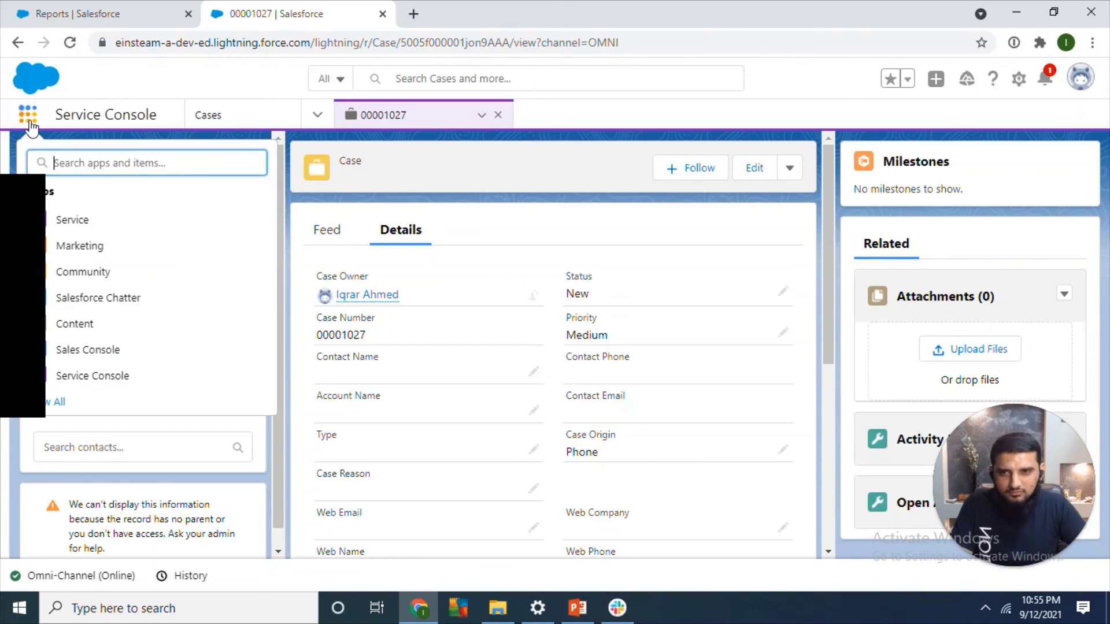
pyautogui.click(58, 405)
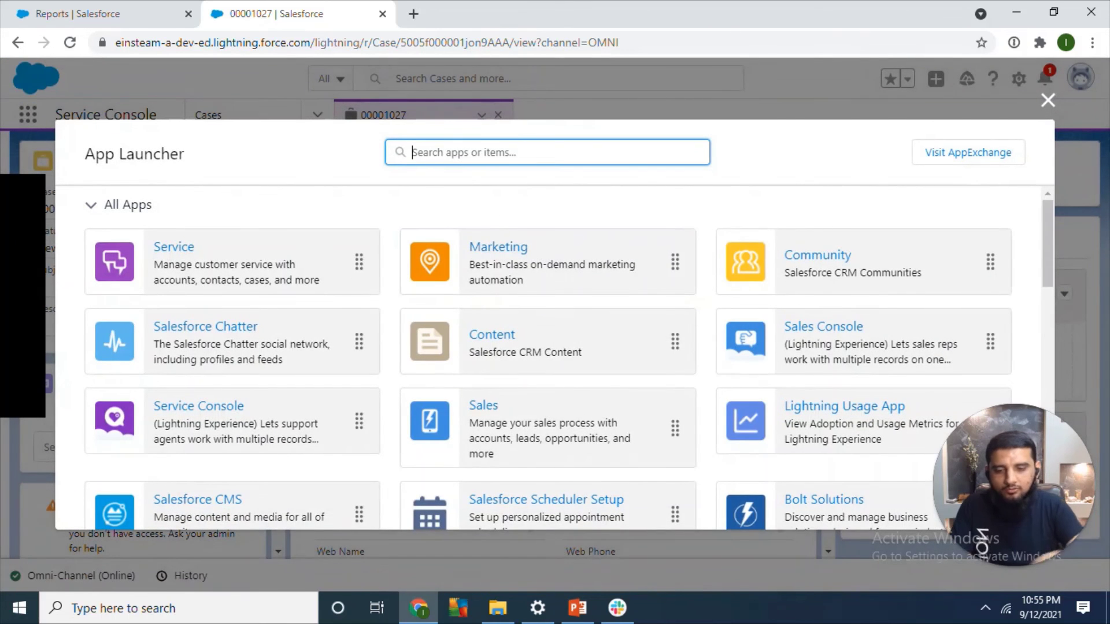
pyautogui.write('omni')
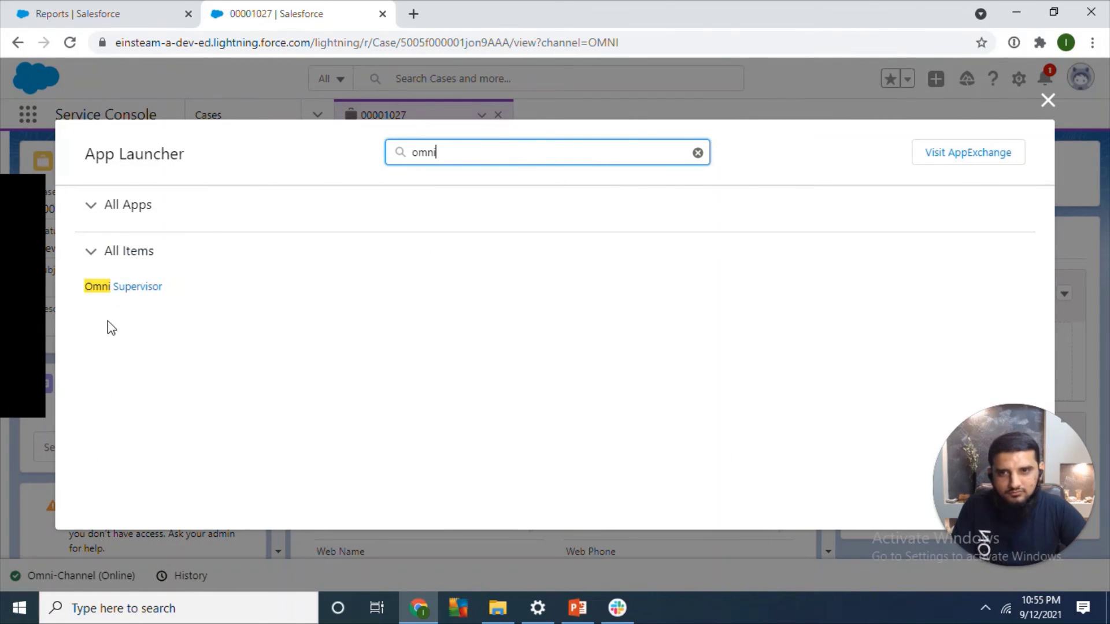
pyautogui.click(124, 287)
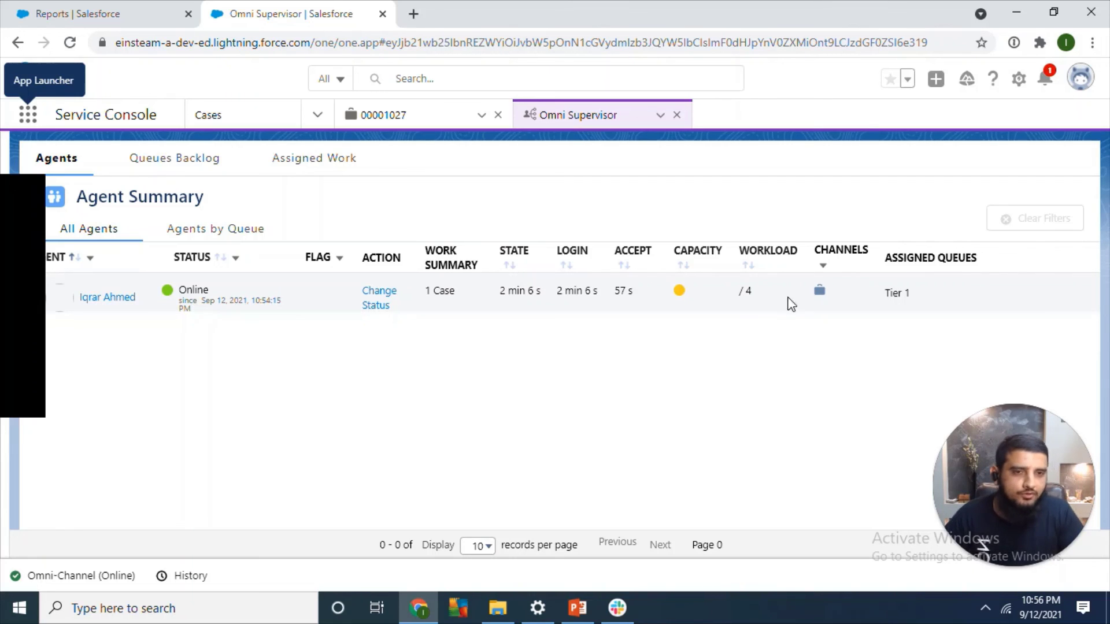
# Step: View the Agents by Queue, Queues Backlog and Assigned Work summaries in Omni Supervisor
pyautogui.click(211, 231)
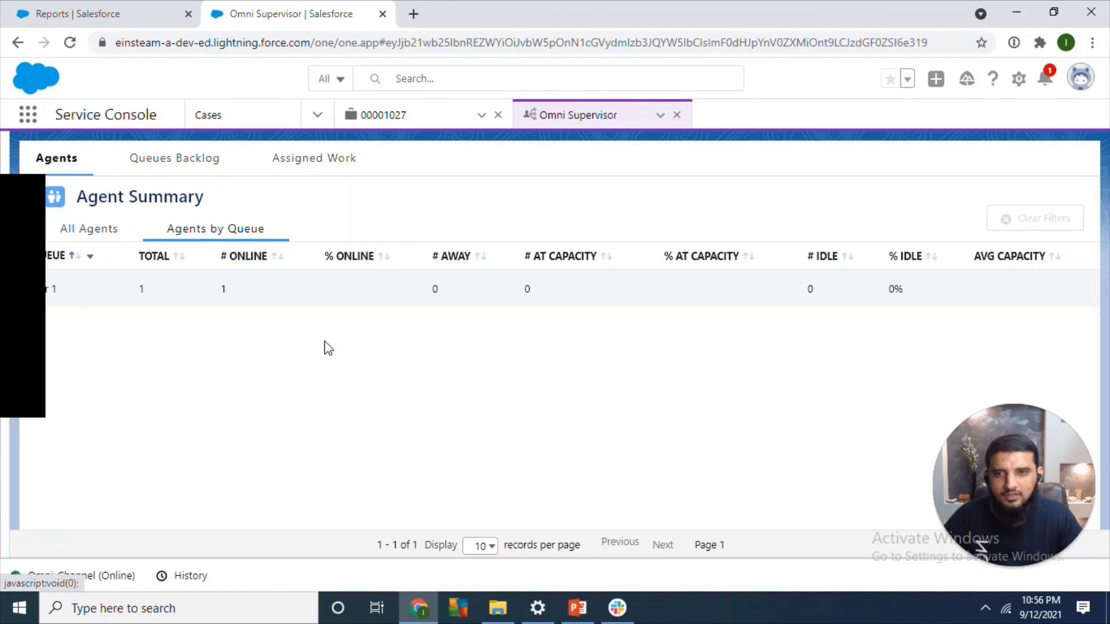
pyautogui.click(187, 168)
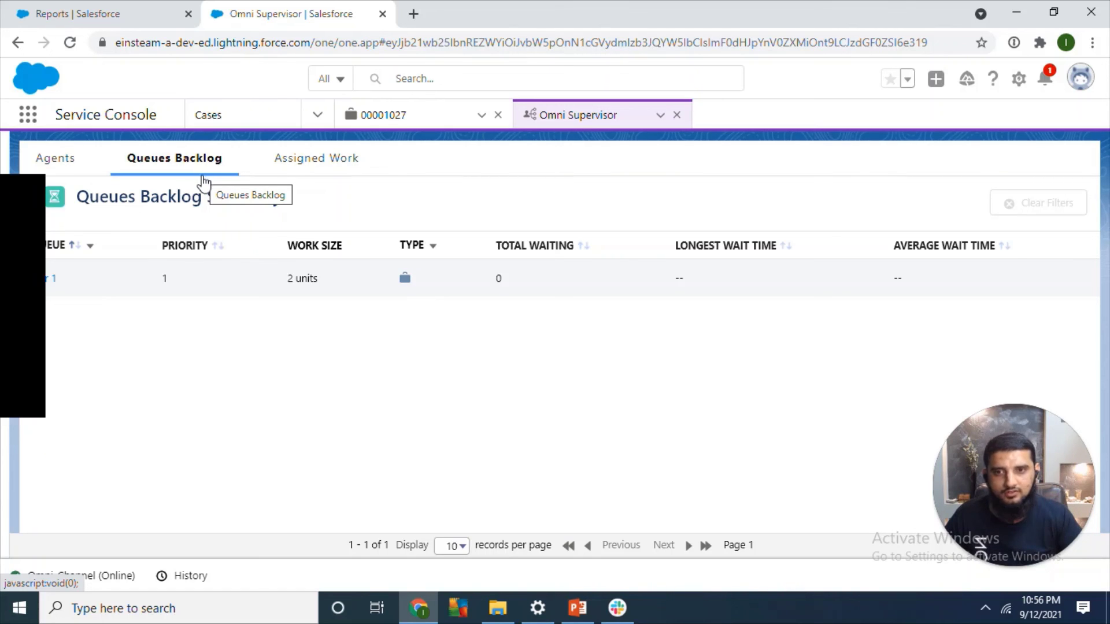
pyautogui.click(285, 161)
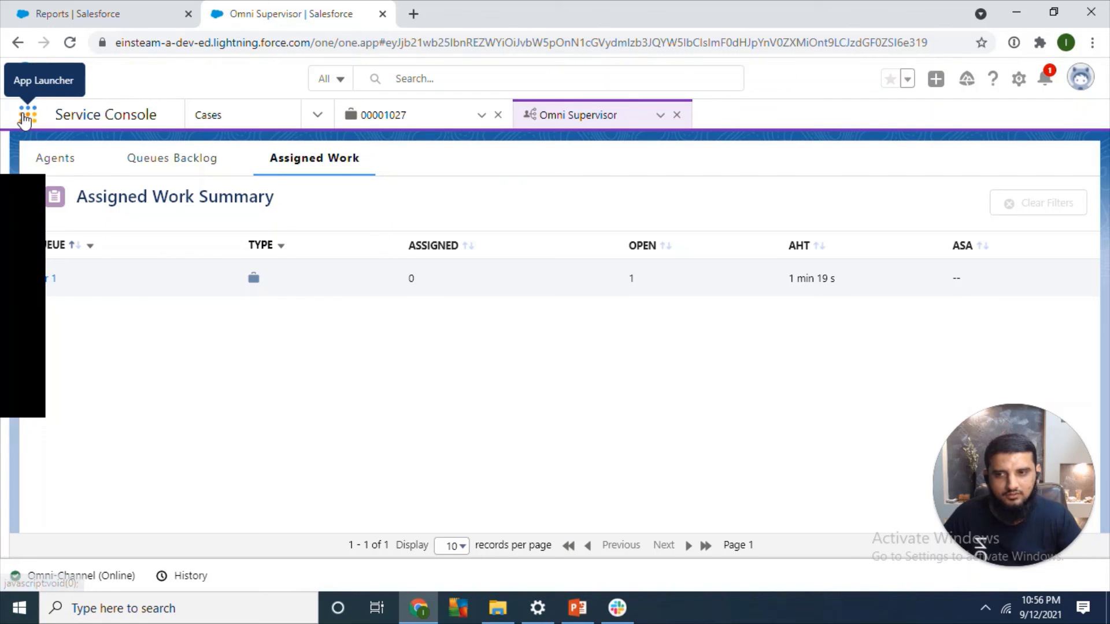
# Step: Open and close the App Launcher's full list, then open the Setup gear menu
pyautogui.click(26, 117)
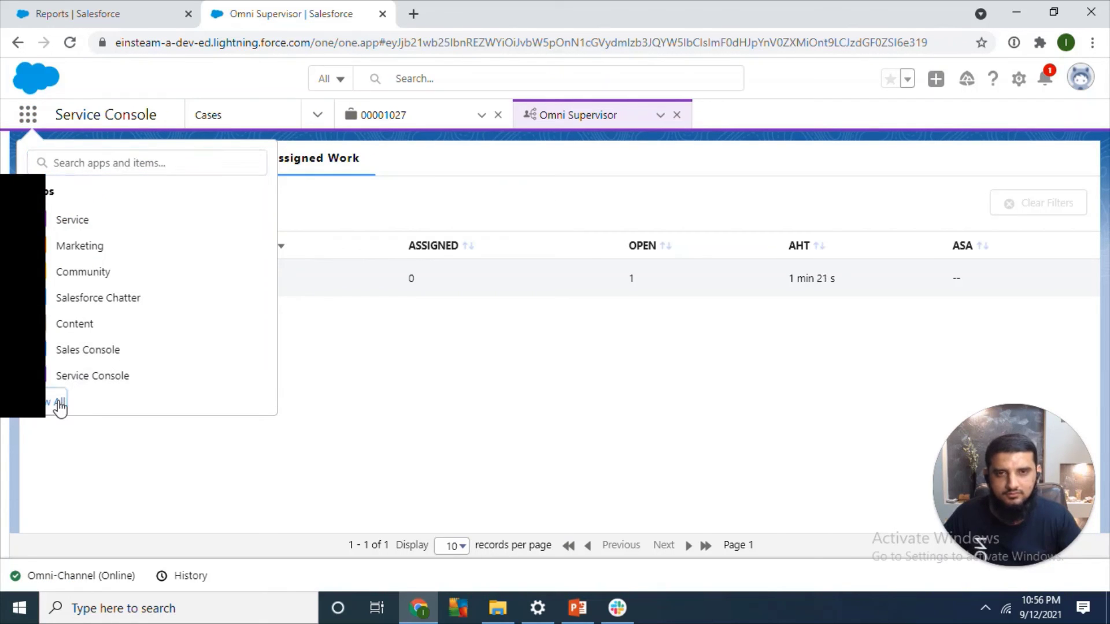
pyautogui.click(59, 403)
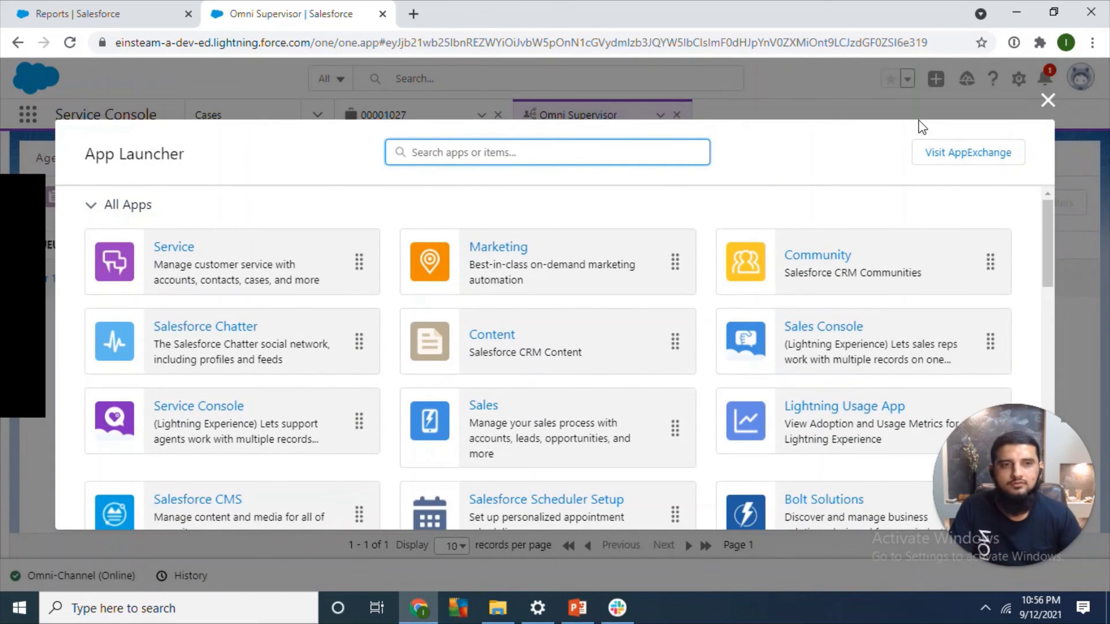
pyautogui.click(1051, 99)
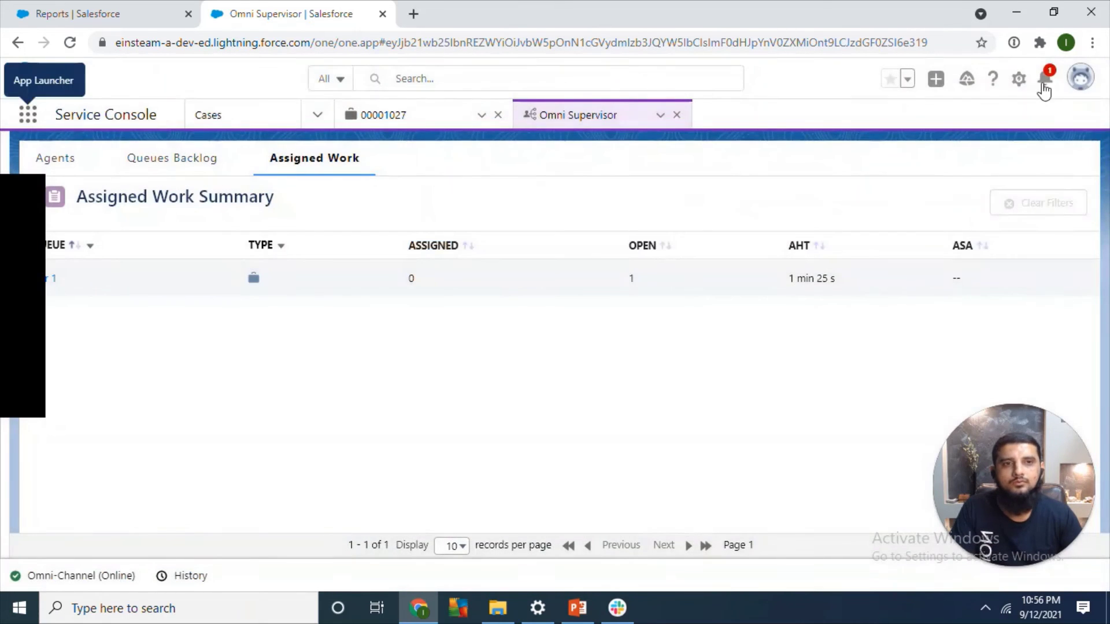
pyautogui.click(1018, 81)
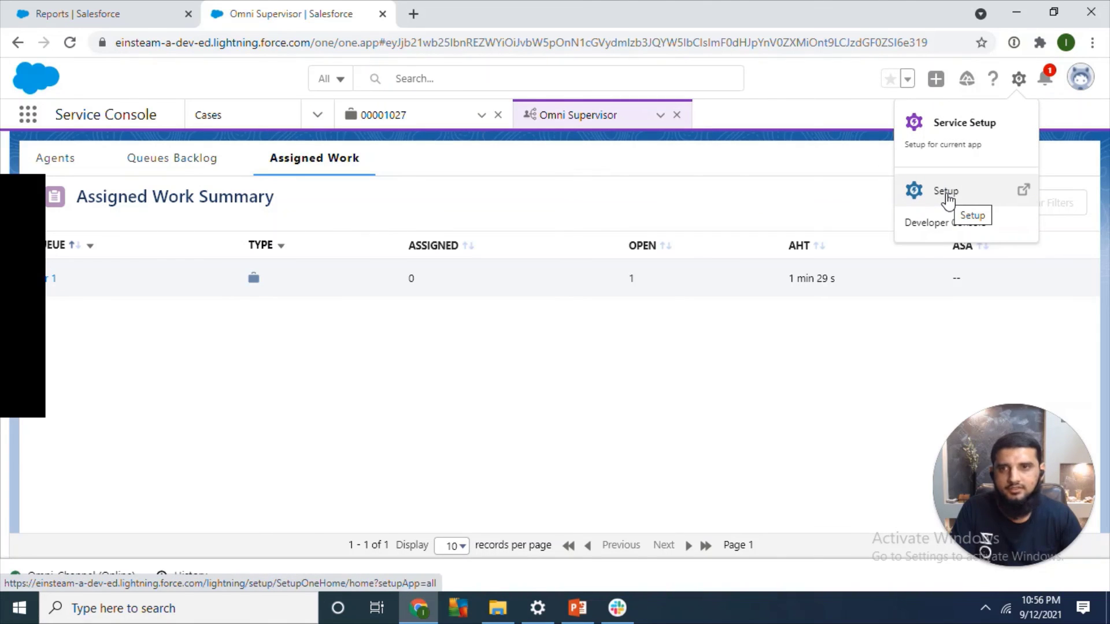
# Step: Open Setup from the gear menu and search Quick Find for 'custom report type'
pyautogui.click(133, 12)
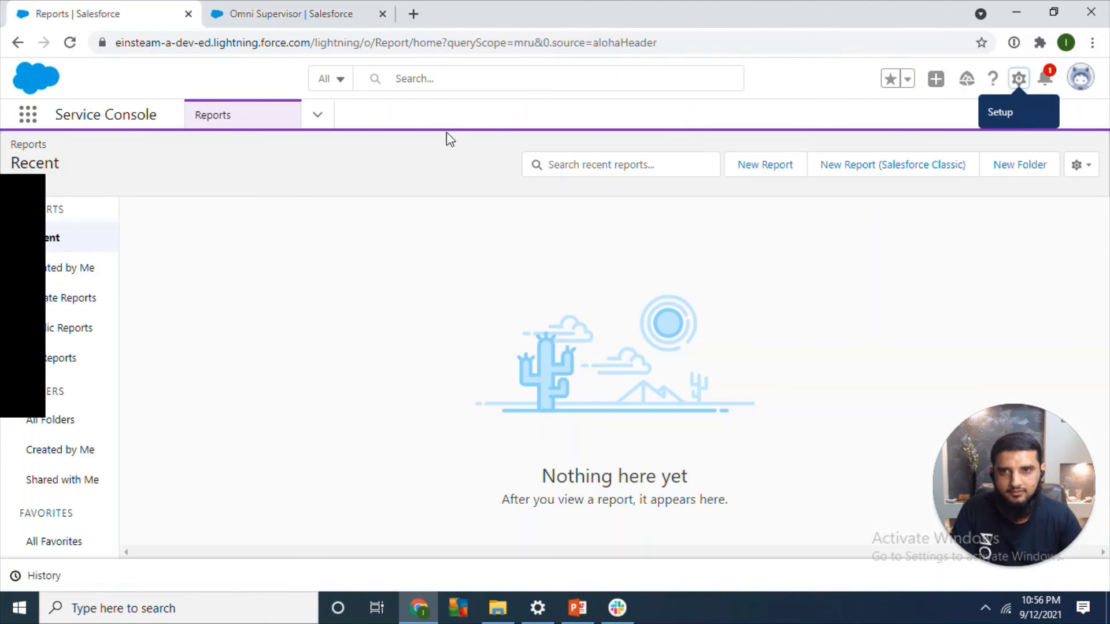
pyautogui.click(1019, 81)
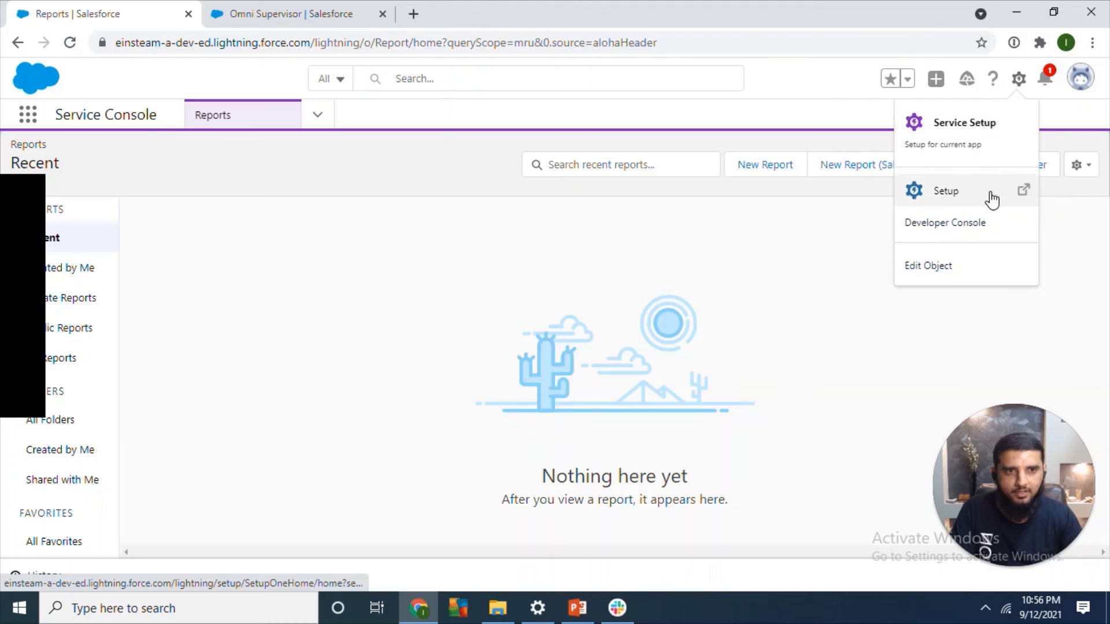
pyautogui.click(948, 191)
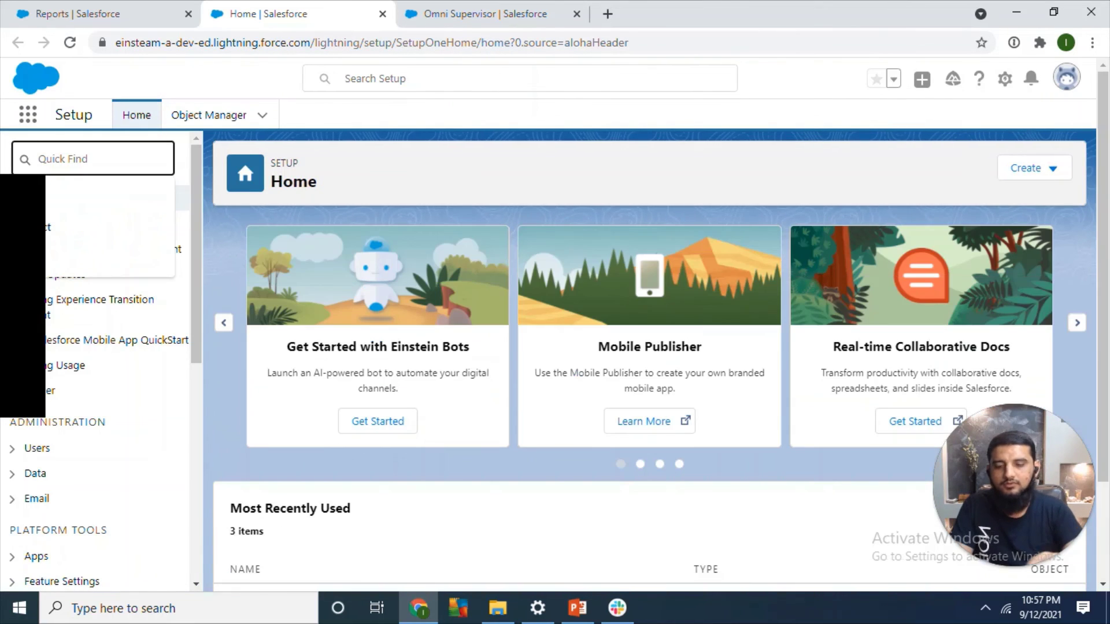
pyautogui.write('cu')
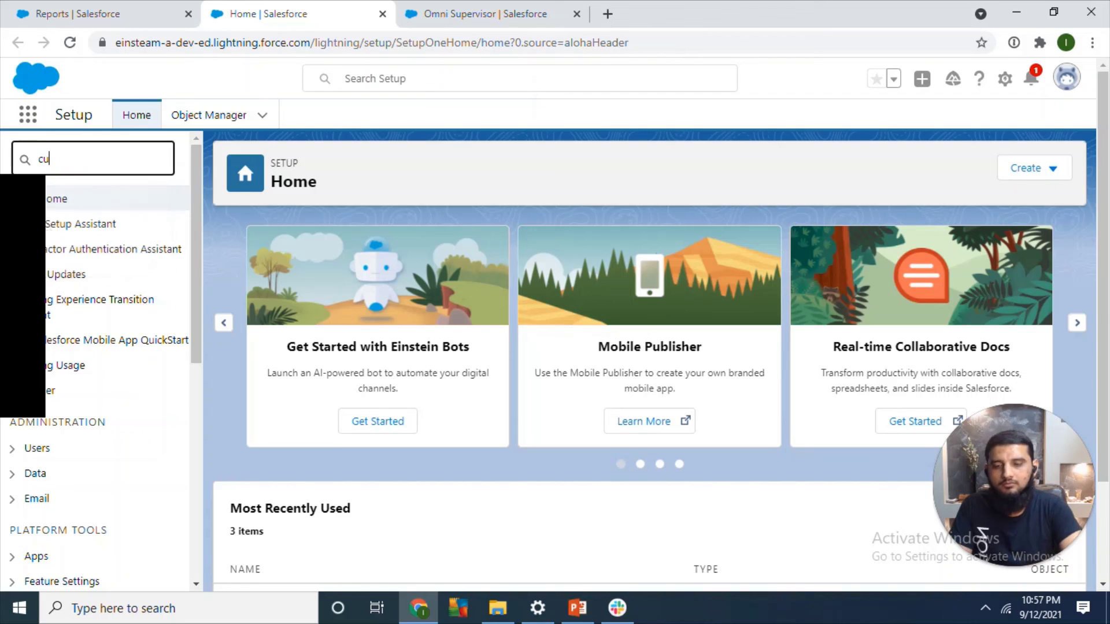
pyautogui.write('stom')
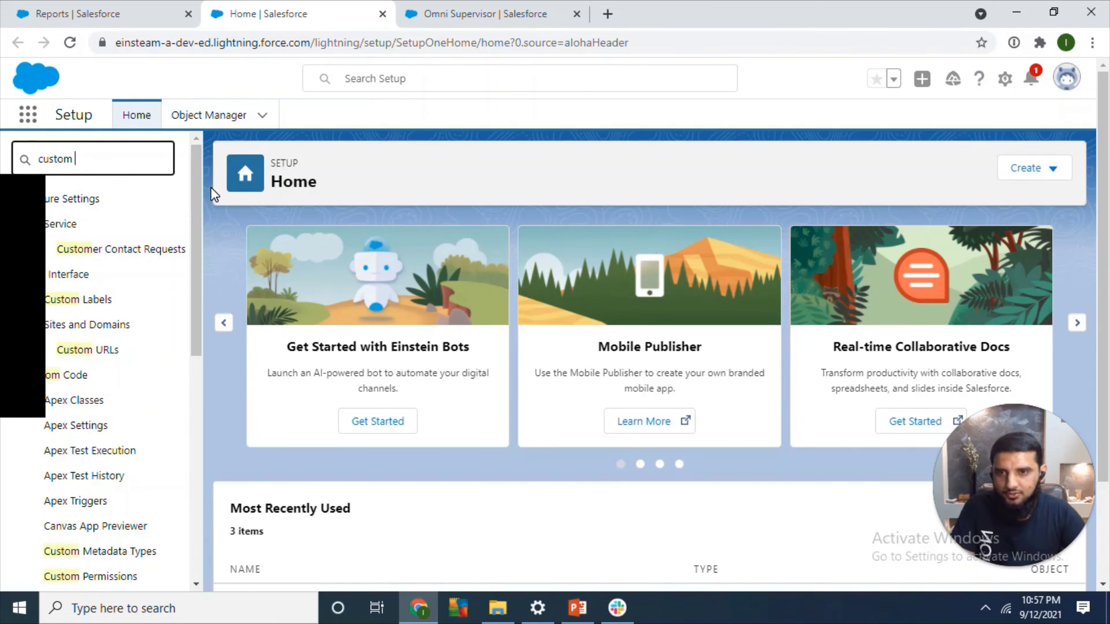
pyautogui.moveTo(194, 335)
pyautogui.mouseDown()
pyautogui.moveTo(192, 532)
pyautogui.moveTo(192, 319)
pyautogui.mouseUp()
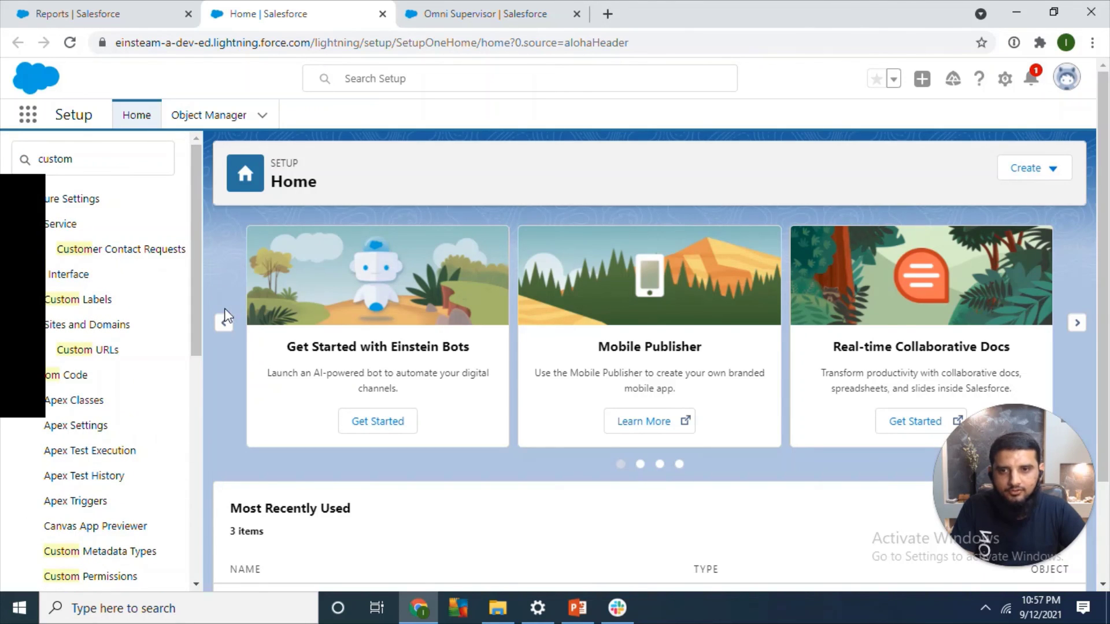
pyautogui.moveTo(195, 324); pyautogui.dragTo(195, 298)
pyautogui.click(75, 159)
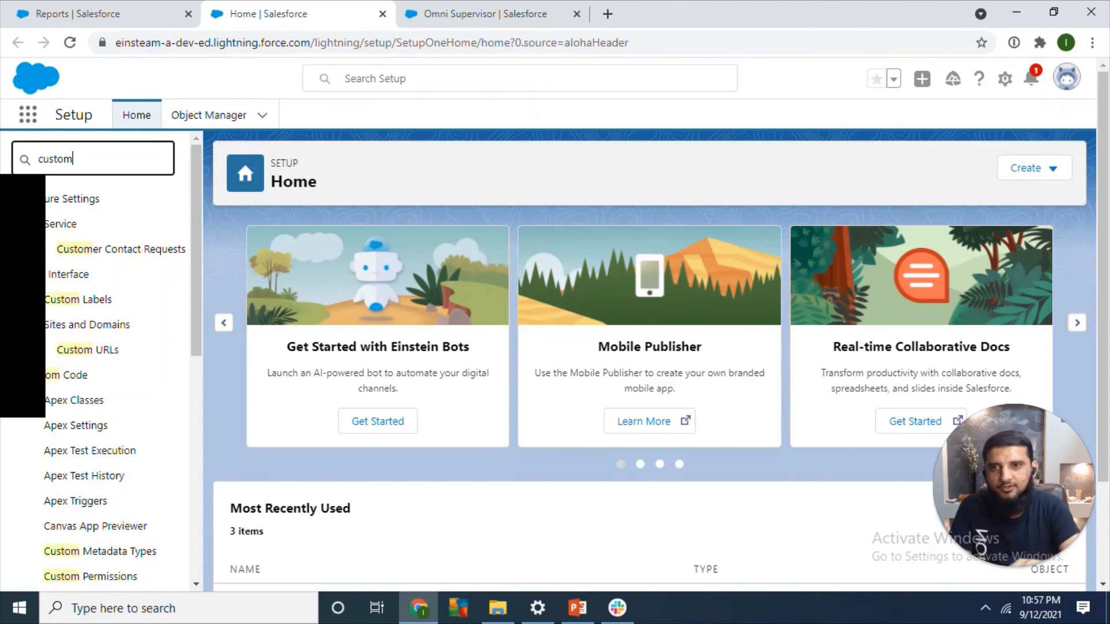
pyautogui.write('report type')
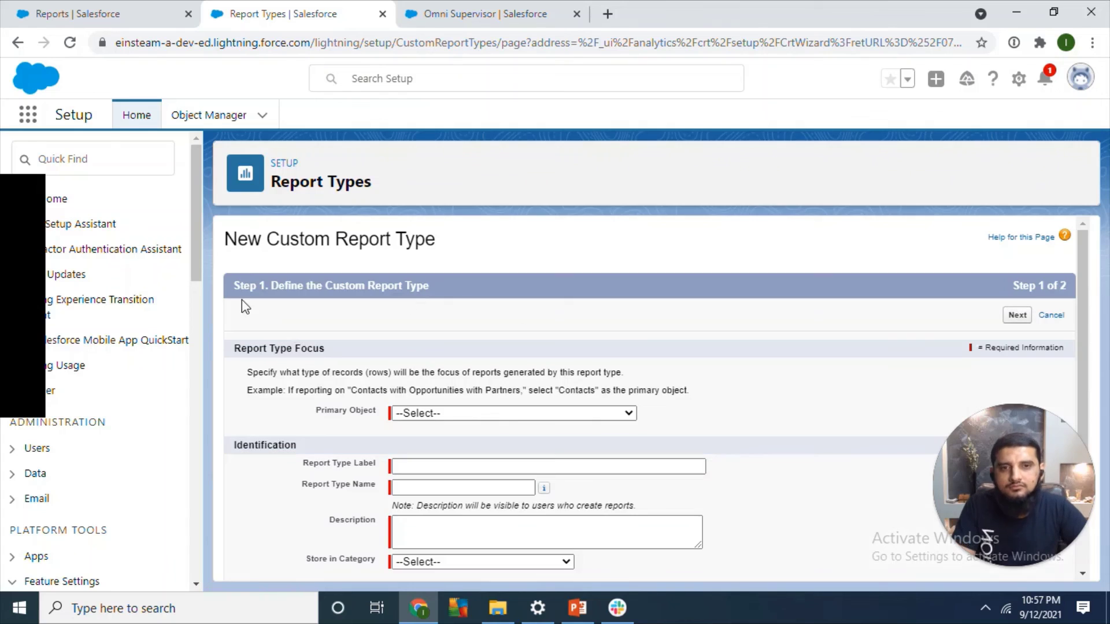
# Step: Set the report type's primary object to Agent Work and its label to 'Agent Work'
pyautogui.click(515, 412)
pyautogui.press('Down')
pyautogui.press('Down')
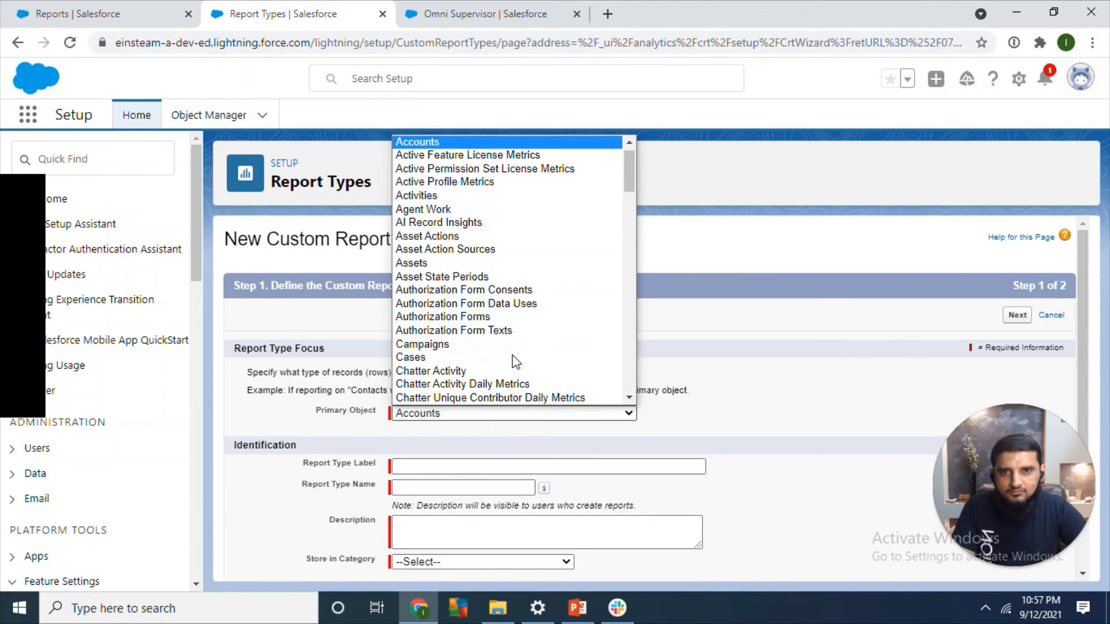
pyautogui.click(456, 208)
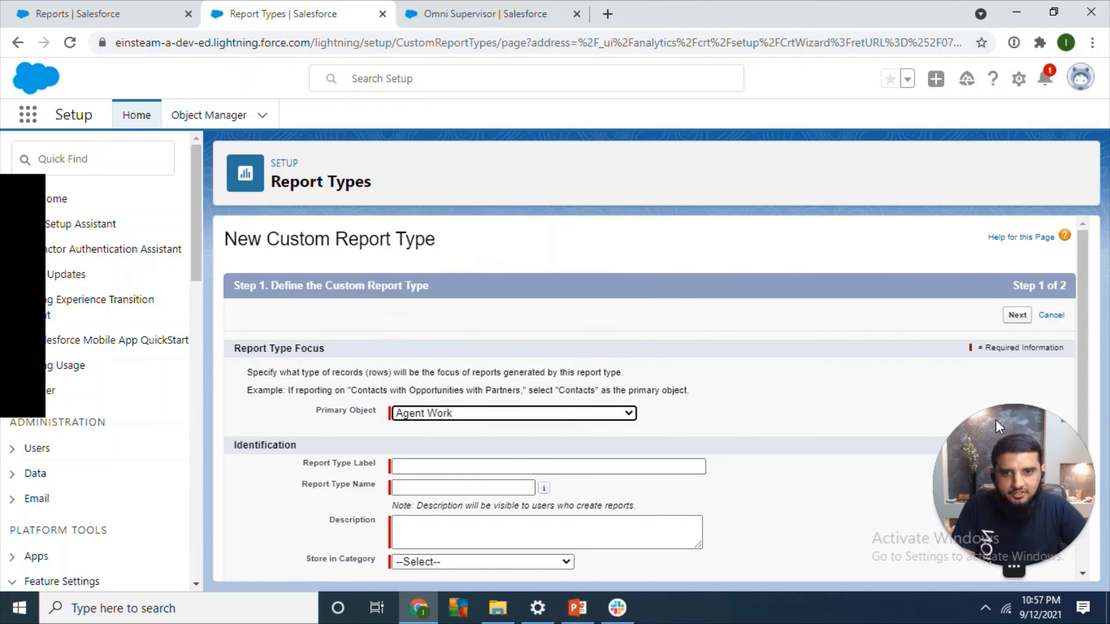
pyautogui.scroll(-2, 1078, 328)
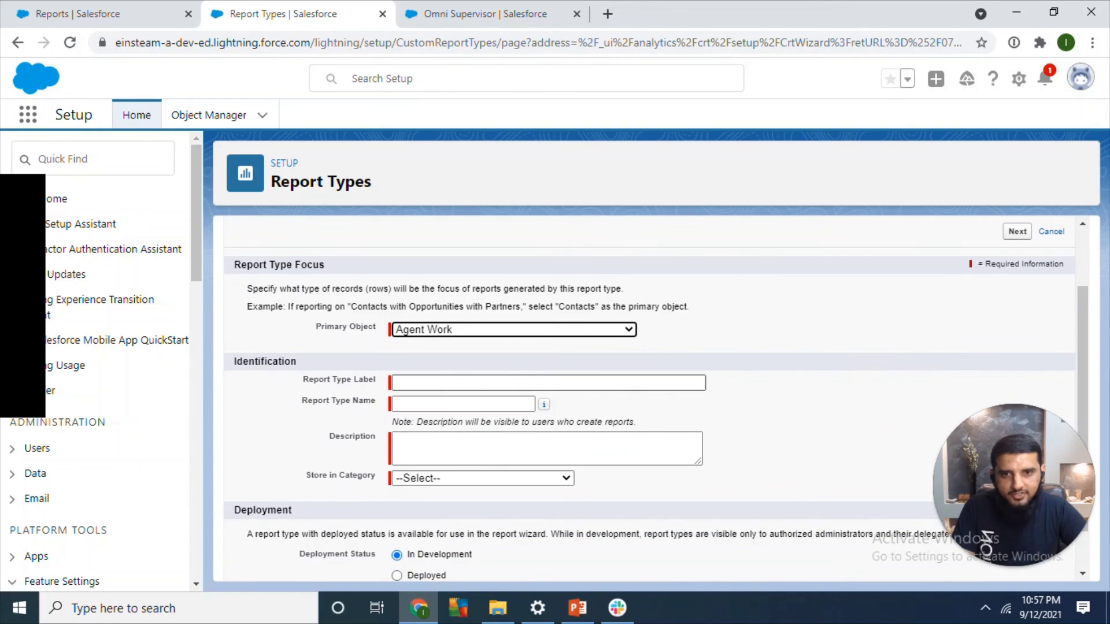
pyautogui.click(478, 384)
pyautogui.write('Agebnt')
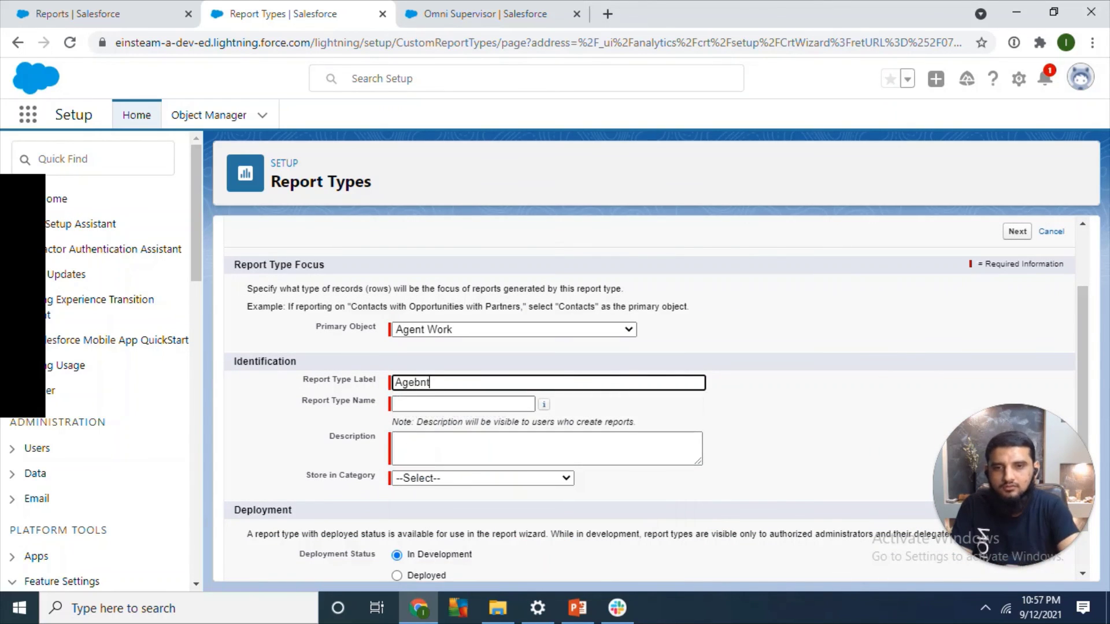
pyautogui.press('BackSpace')
pyautogui.press('BackSpace')
pyautogui.write('ent Work')
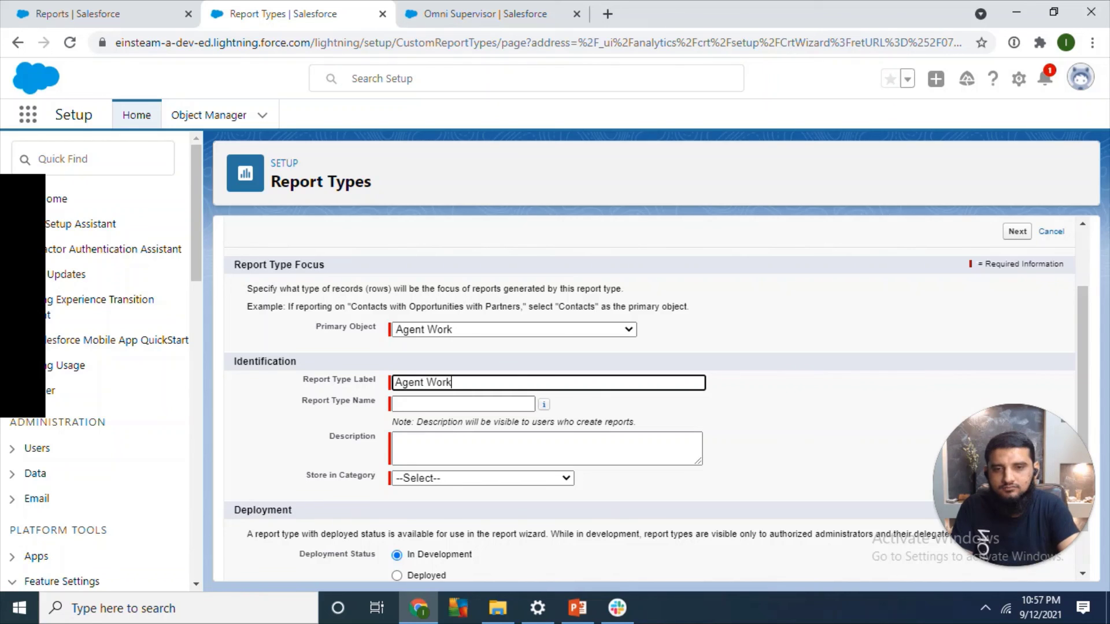
pyautogui.press('Tab')
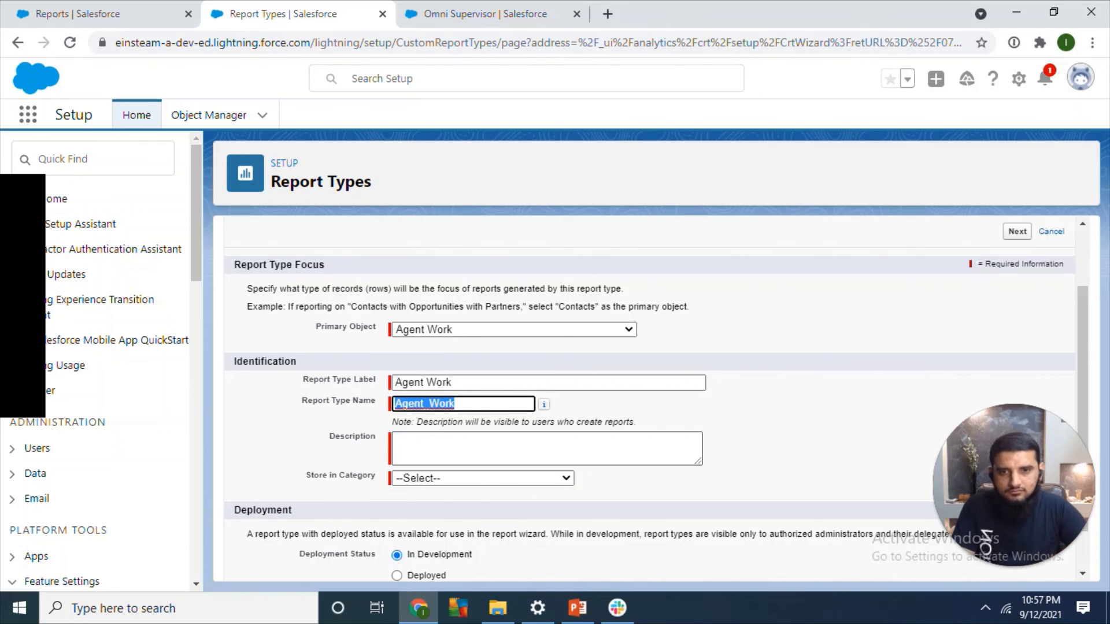
pyautogui.press('Tab')
# Step: Store the report type under Other Reports, mark it Deployed, and save it
pyautogui.click(457, 478)
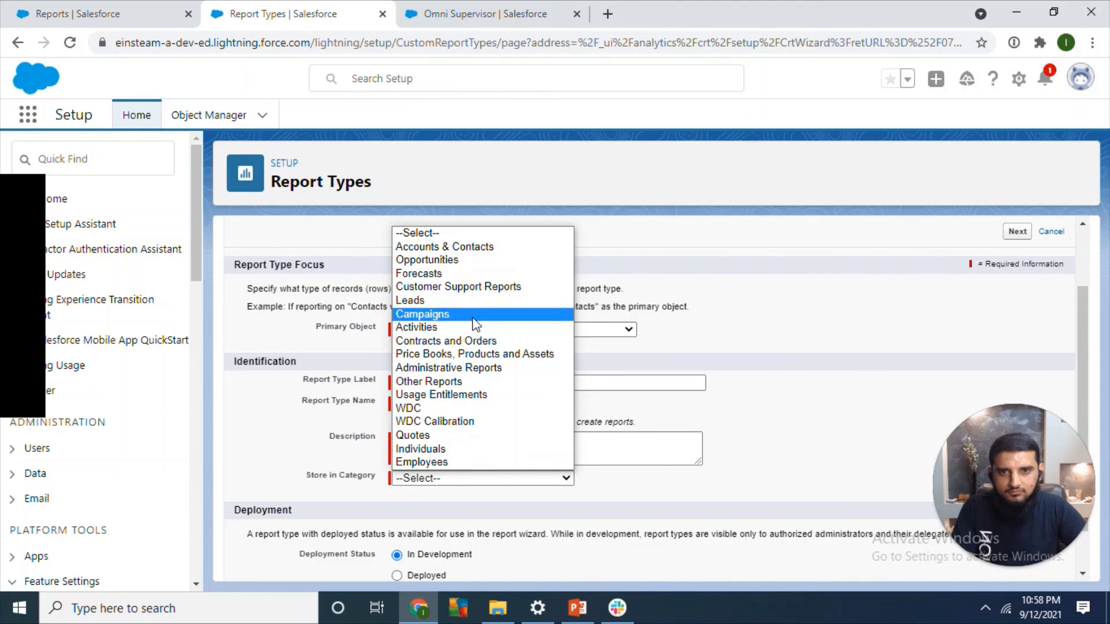
pyautogui.press('Down')
pyautogui.press('Down')
pyautogui.press('Up')
pyautogui.press('Up')
pyautogui.press('Up')
pyautogui.press('Up')
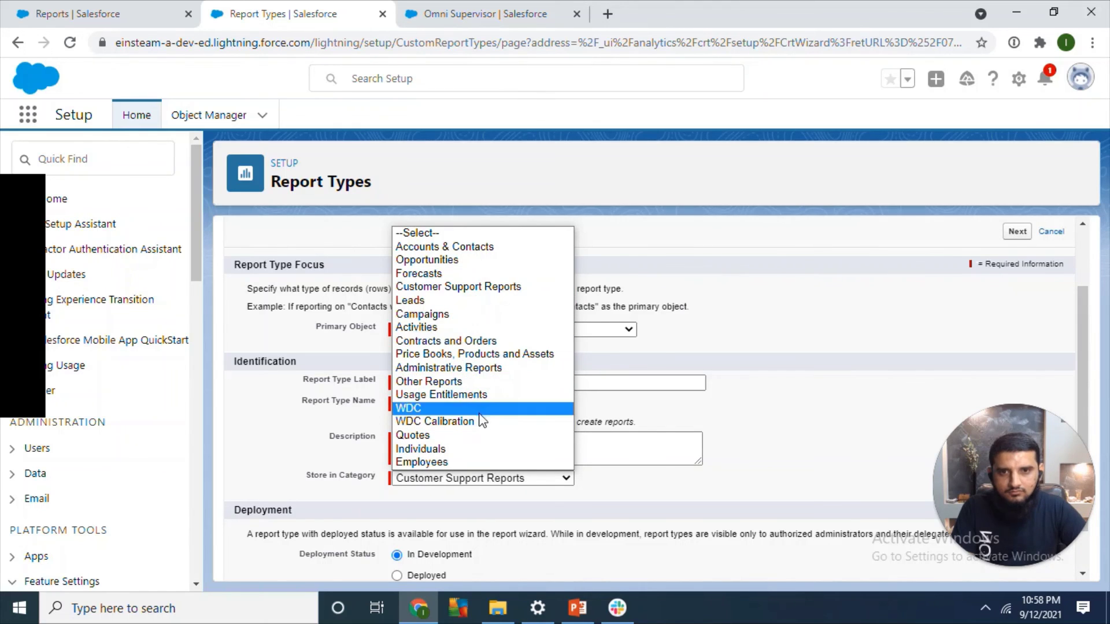
pyautogui.click(481, 382)
pyautogui.scroll(-1, 1083, 353)
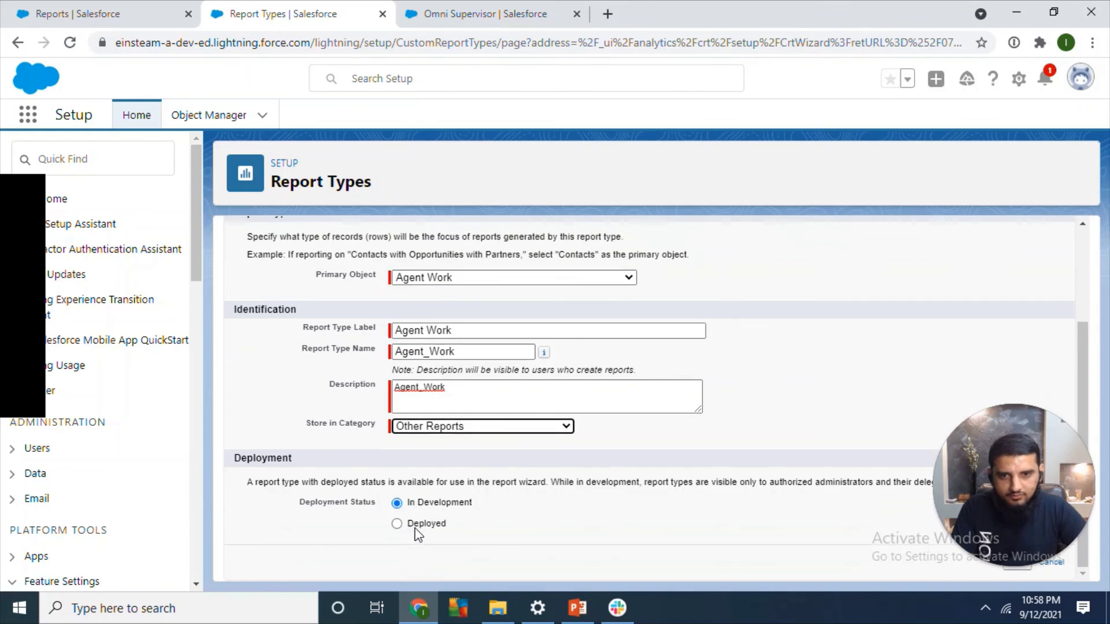
pyautogui.click(398, 524)
pyautogui.moveTo(1087, 335); pyautogui.dragTo(1082, 238)
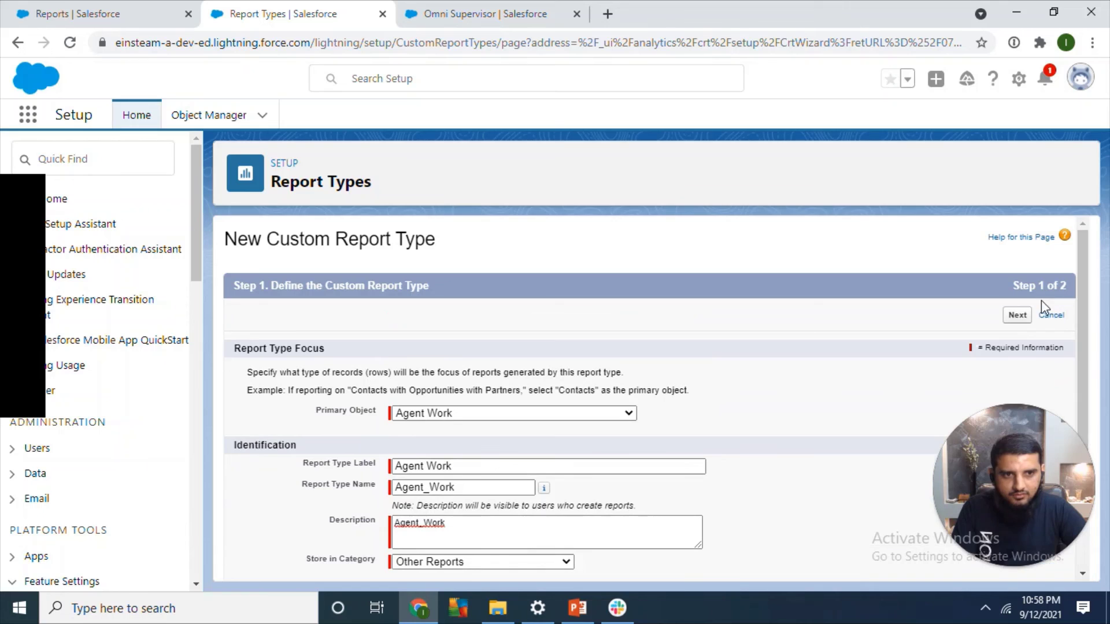
pyautogui.click(1016, 315)
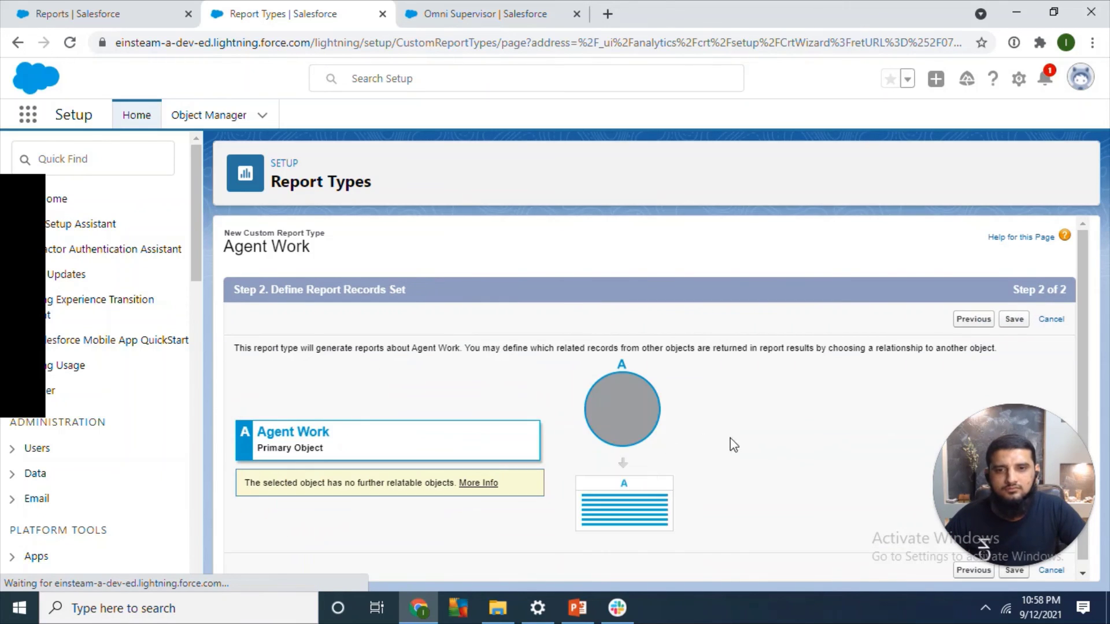
pyautogui.click(1013, 321)
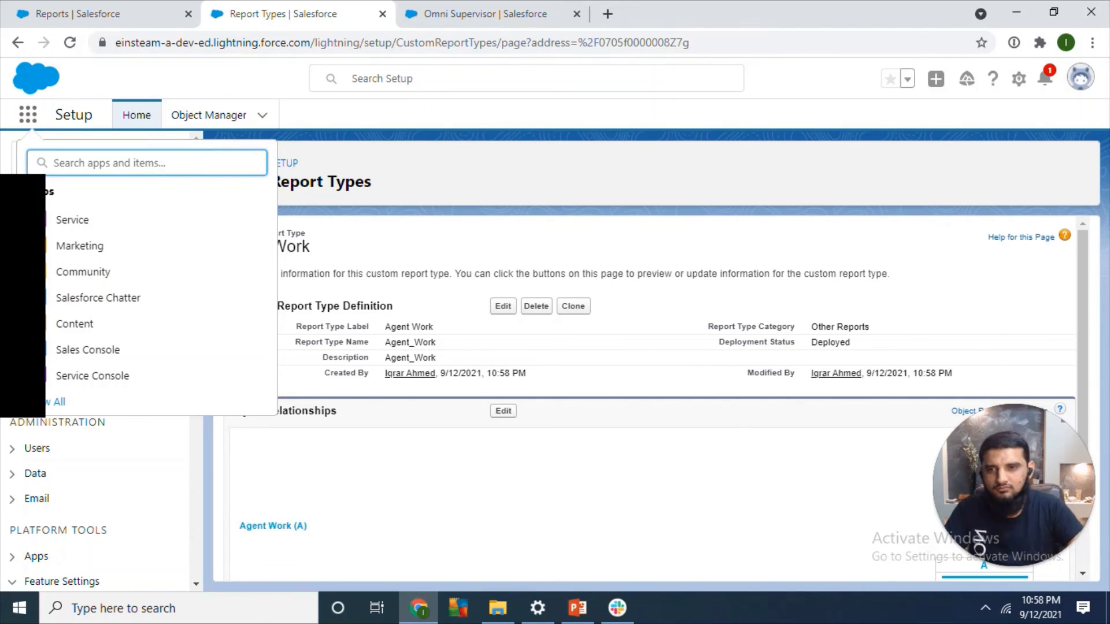
# Step: Find Reports via the App Launcher's 'repor' search and start a New Report
pyautogui.click(28, 114)
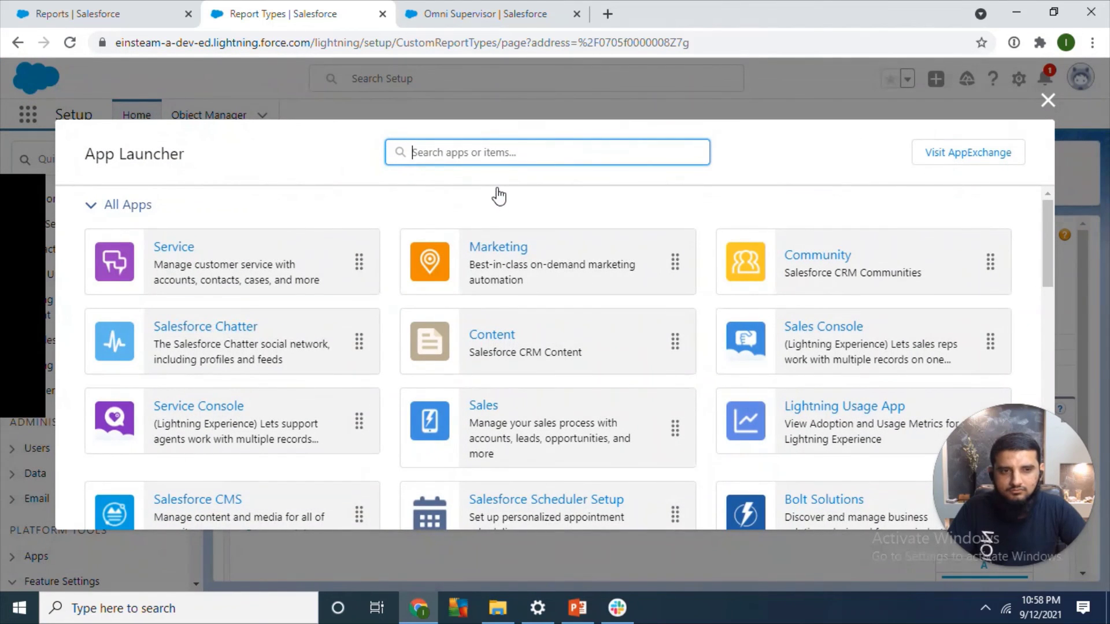
pyautogui.write('repor')
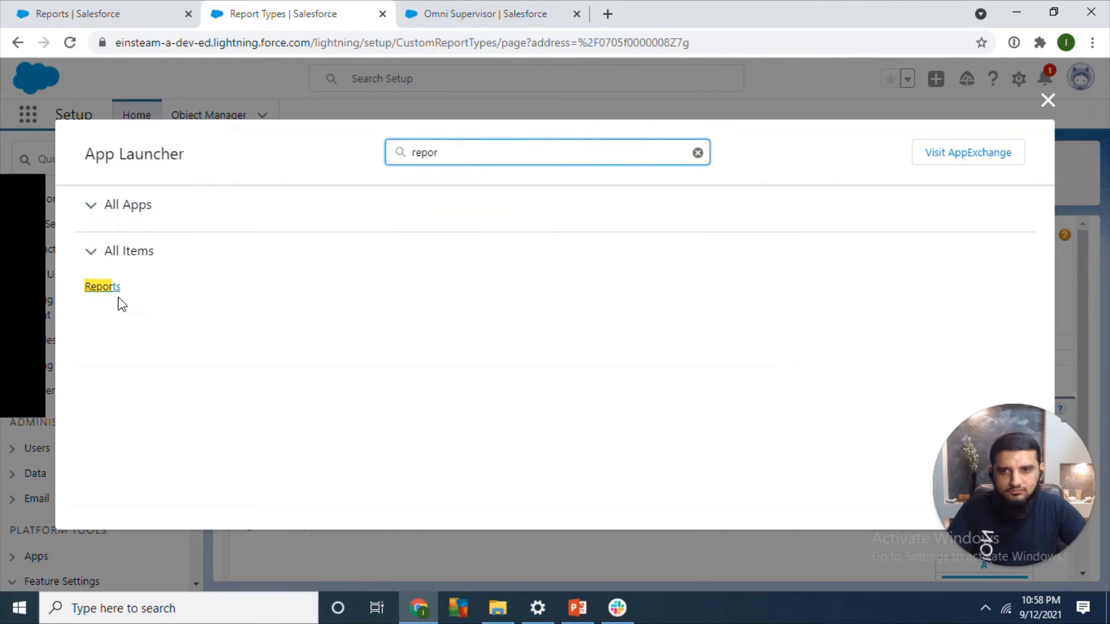
pyautogui.click(95, 286)
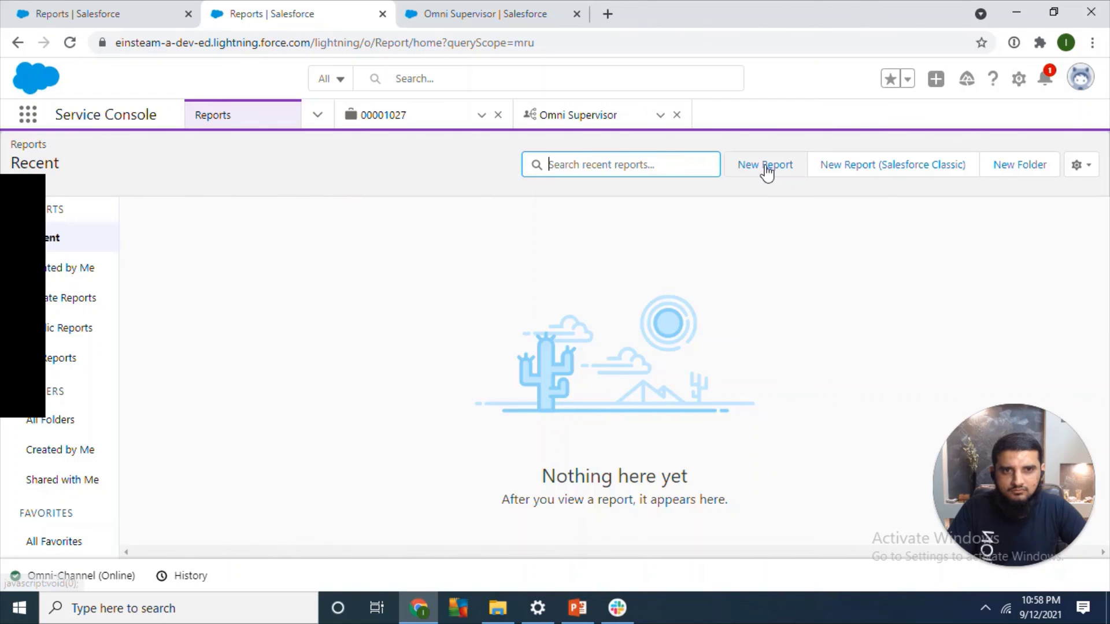
pyautogui.click(763, 168)
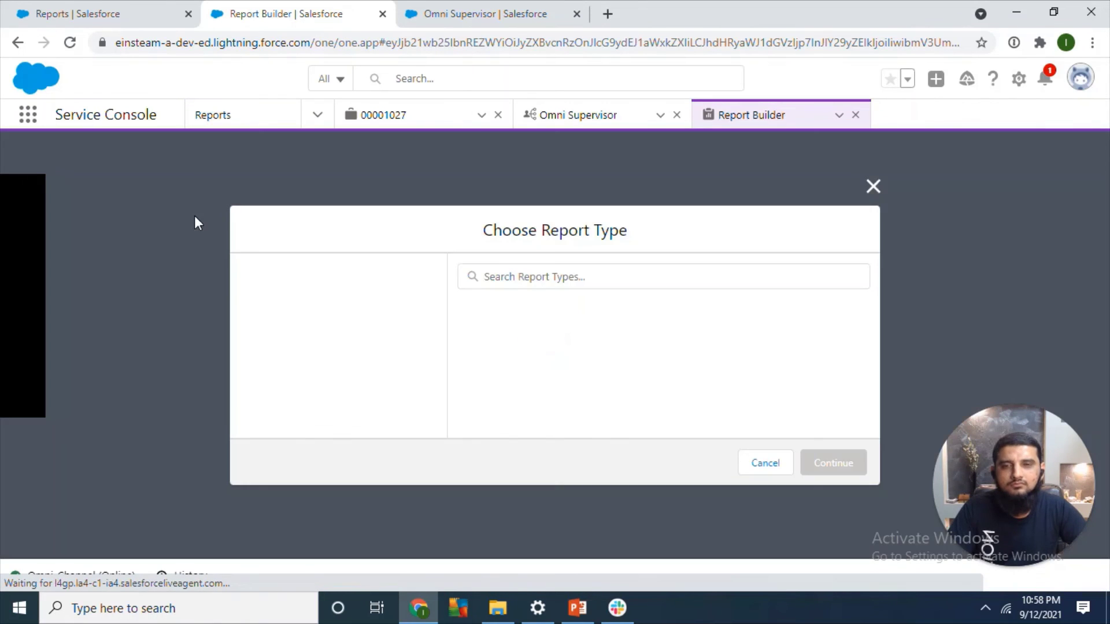
# Step: Search 'agen' among report types, choose Agent Work and continue into the builder
pyautogui.click(479, 276)
pyautogui.write('agen')
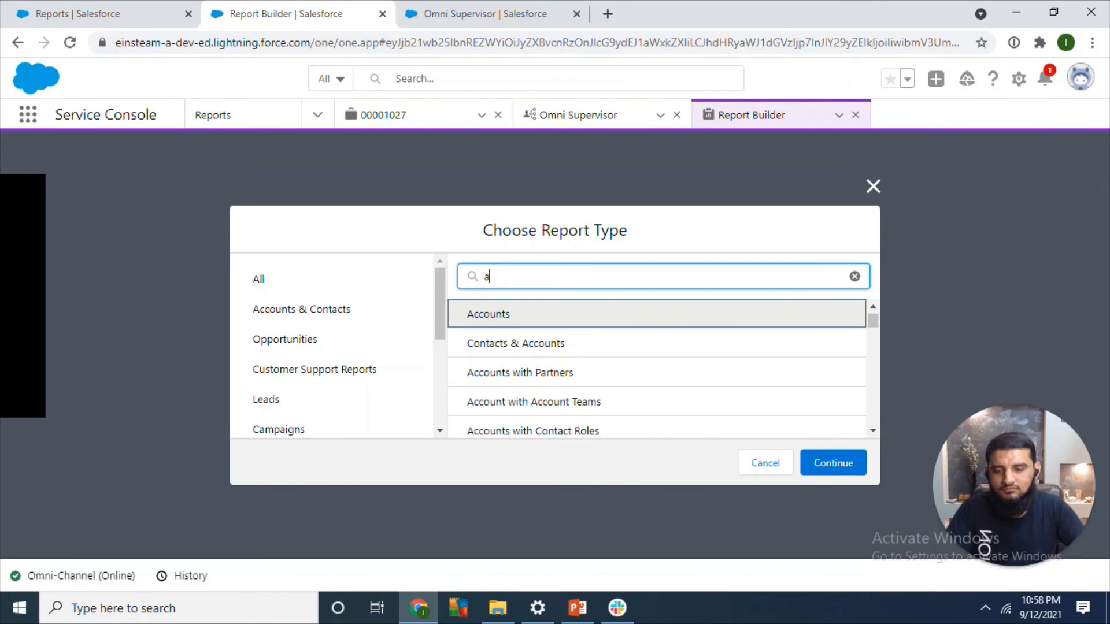
pyautogui.click(532, 312)
pyautogui.click(833, 463)
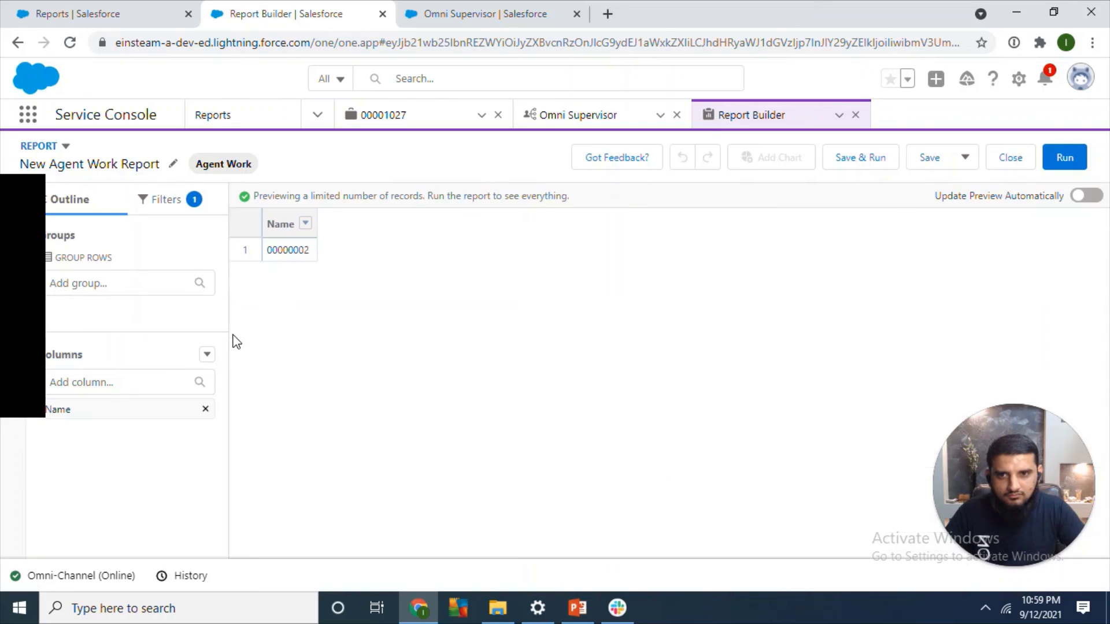
# Step: Browse the Add column field list, then close it without adding a column
pyautogui.click(149, 382)
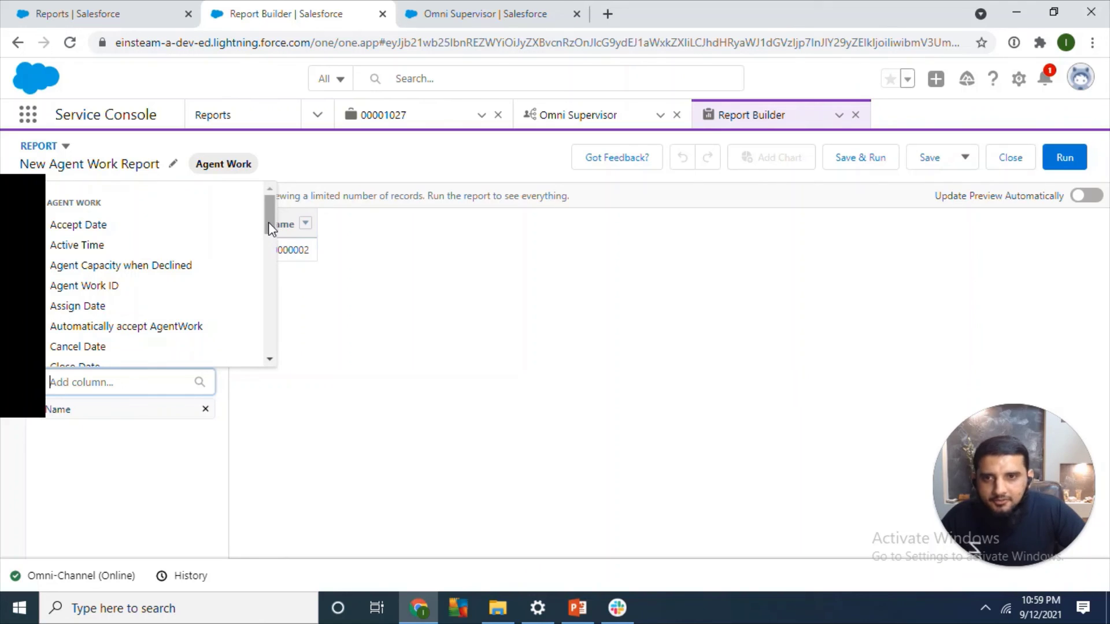
pyautogui.moveTo(268, 222)
pyautogui.mouseDown()
pyautogui.moveTo(252, 337)
pyautogui.moveTo(272, 318)
pyautogui.moveTo(274, 220)
pyautogui.mouseUp()
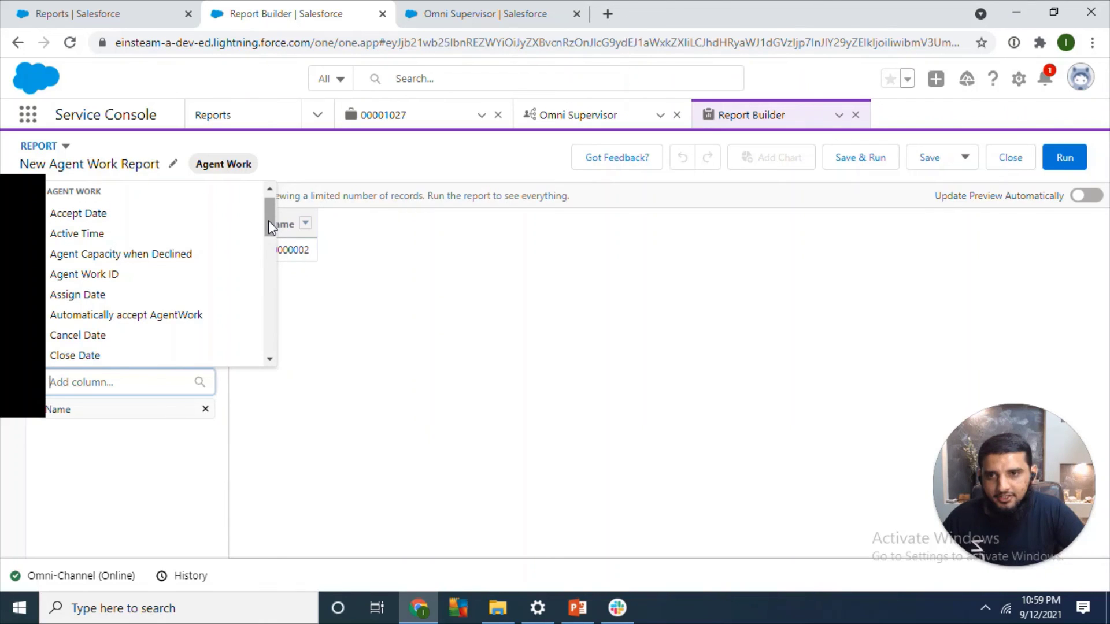
pyautogui.moveTo(268, 220); pyautogui.dragTo(267, 236)
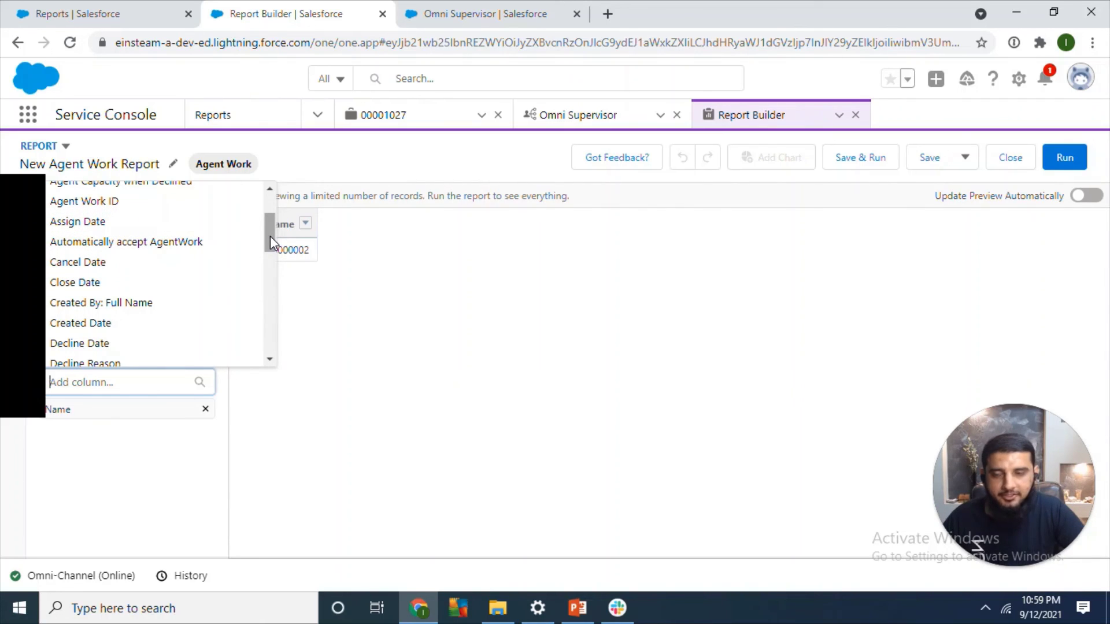
pyautogui.moveTo(270, 236); pyautogui.dragTo(268, 277)
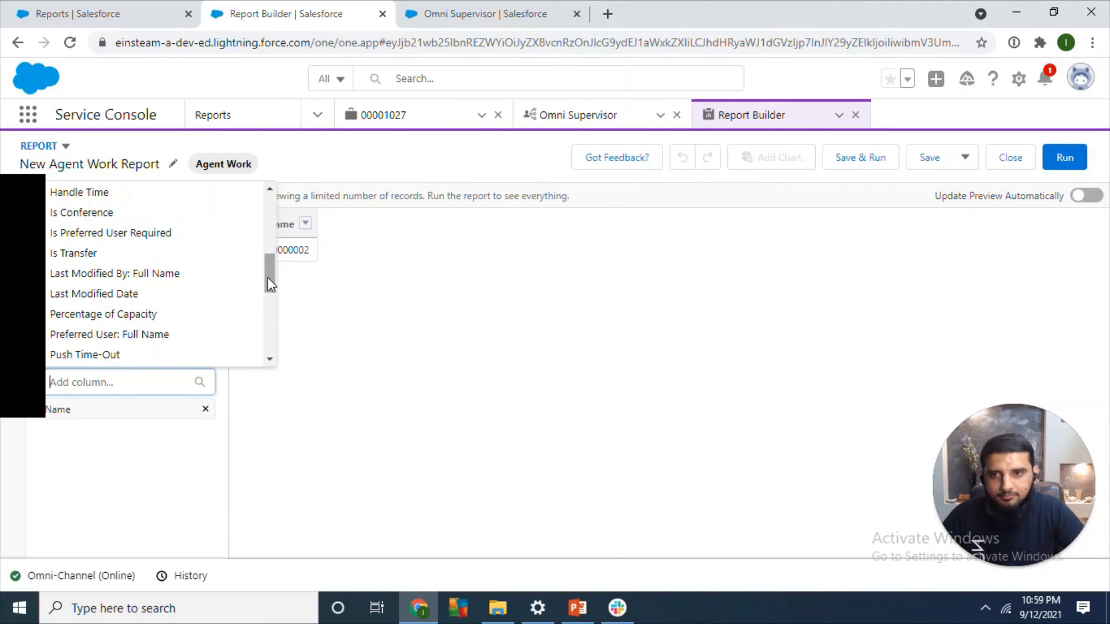
pyautogui.click(327, 352)
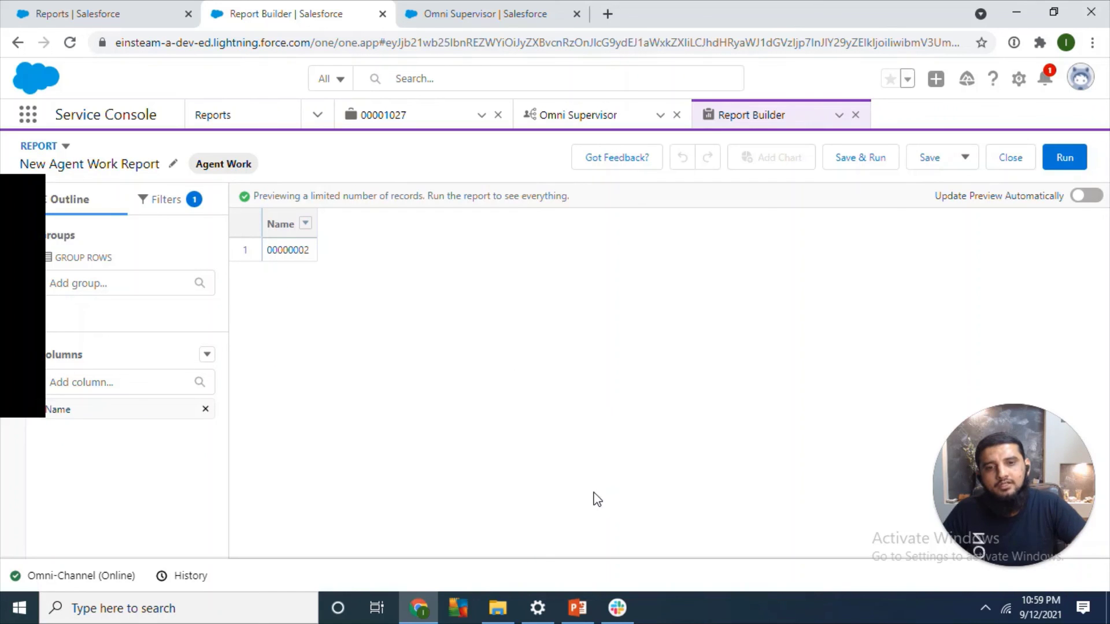
# Step: Bring the PowerPoint presentation back to the front
pyautogui.click(577, 608)
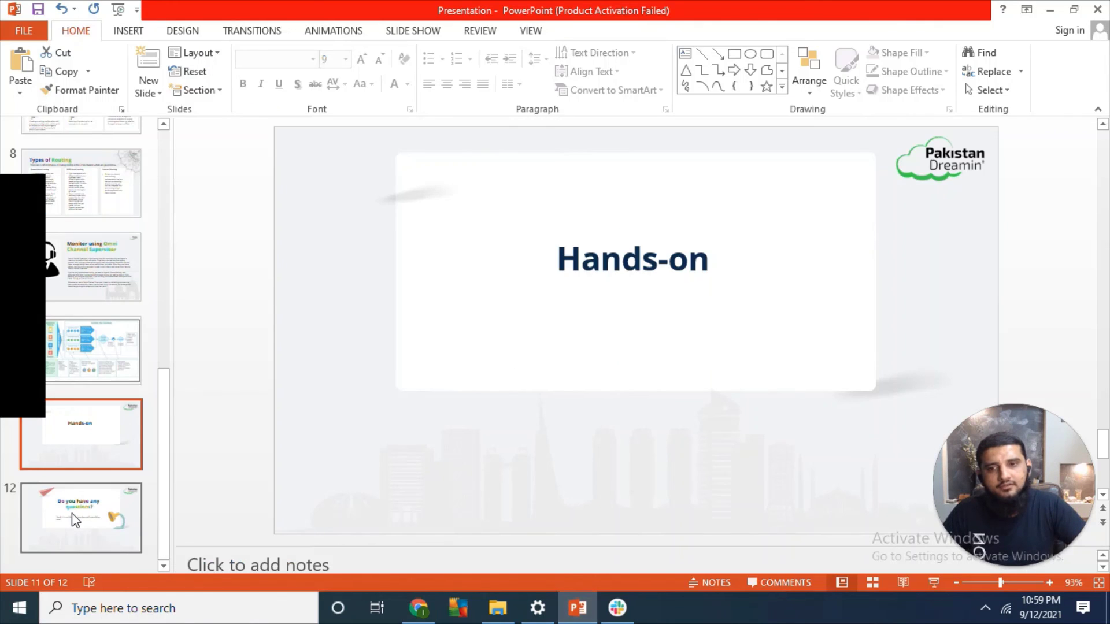